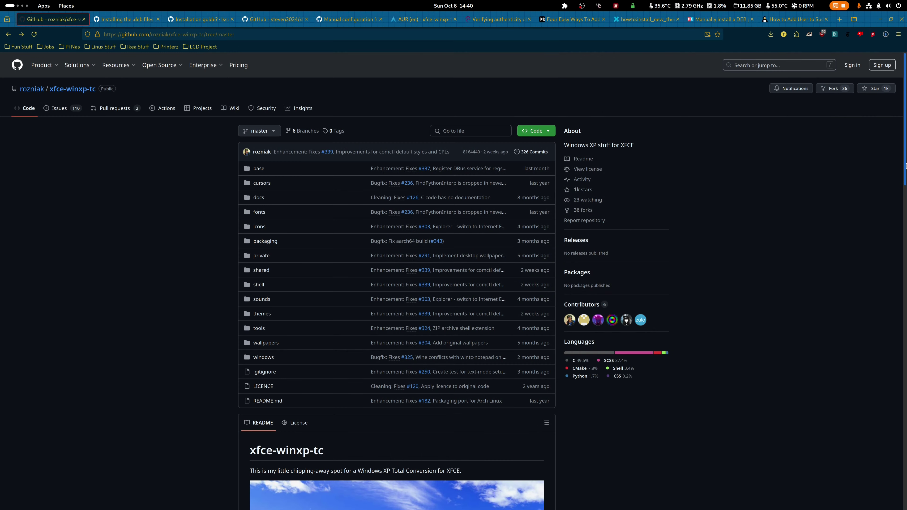
# - Scroll through the xfce-winxp-tc README on GitHub, then bring up the plain Debian Xfce desktop
pyautogui.scroll(-1, 905, 176)
pyautogui.moveTo(905, 176); pyautogui.dragTo(900, 266)
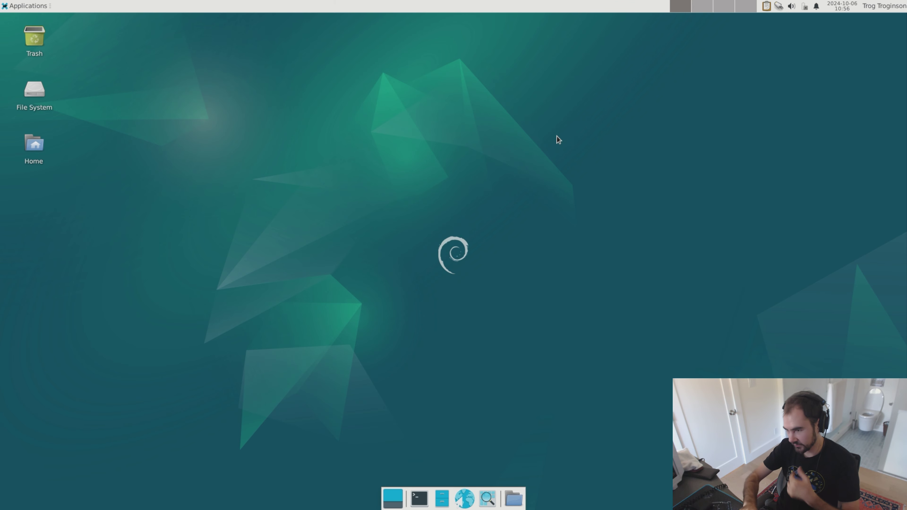
# - Open Documents from the dock's folder menu in Thunar, then go via Computer to the home folder
pyautogui.click(514, 499)
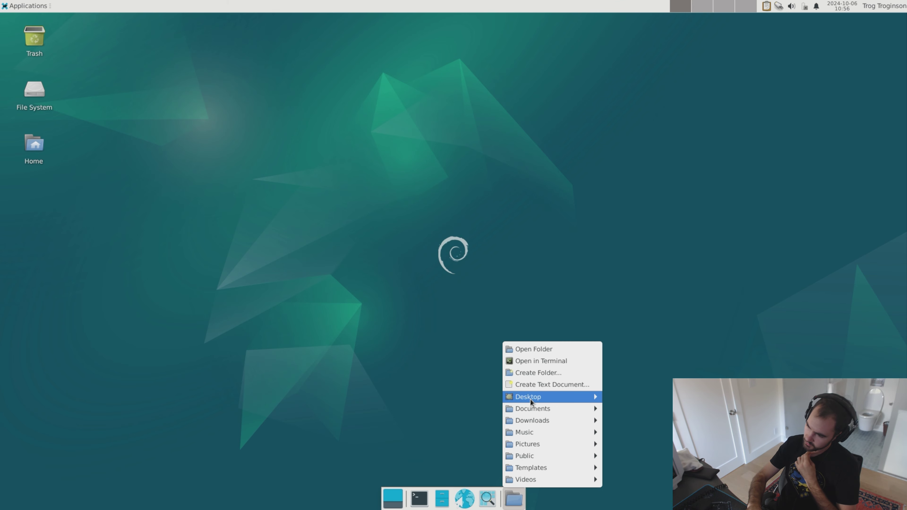
pyautogui.moveTo(529, 414)
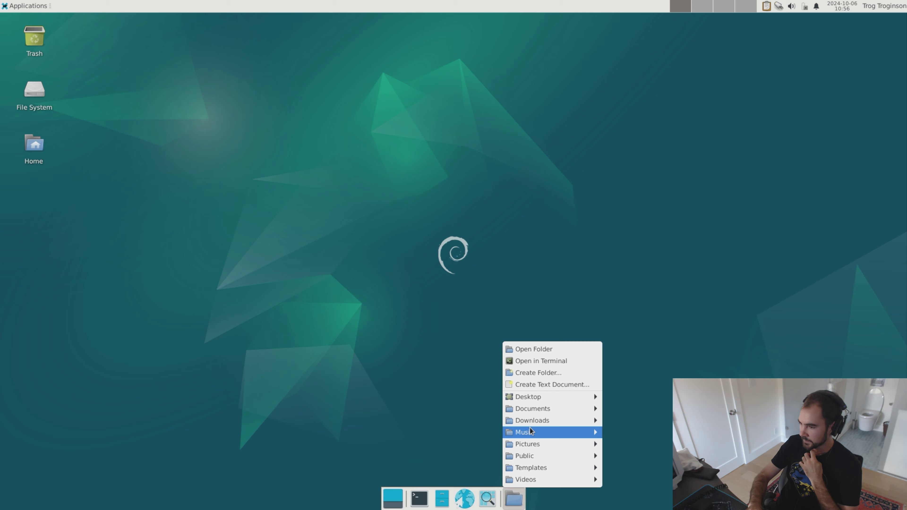
pyautogui.moveTo(528, 448)
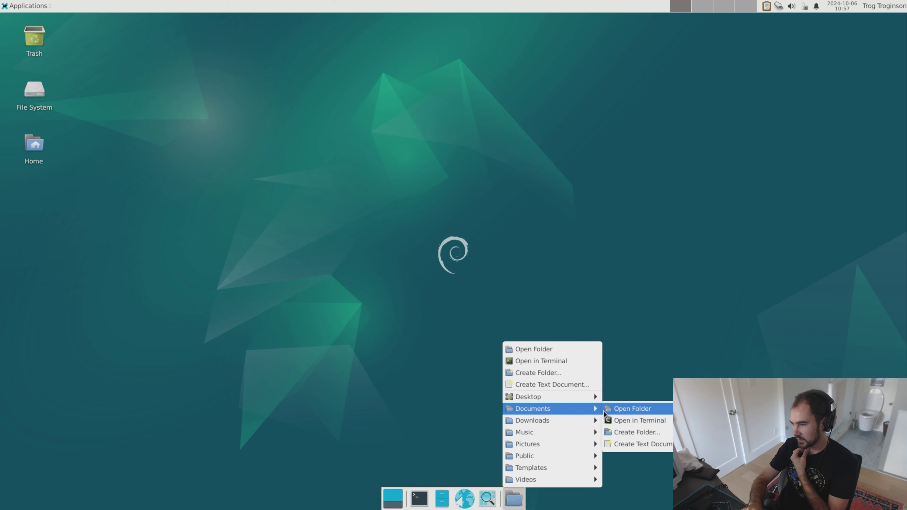
pyautogui.click(614, 410)
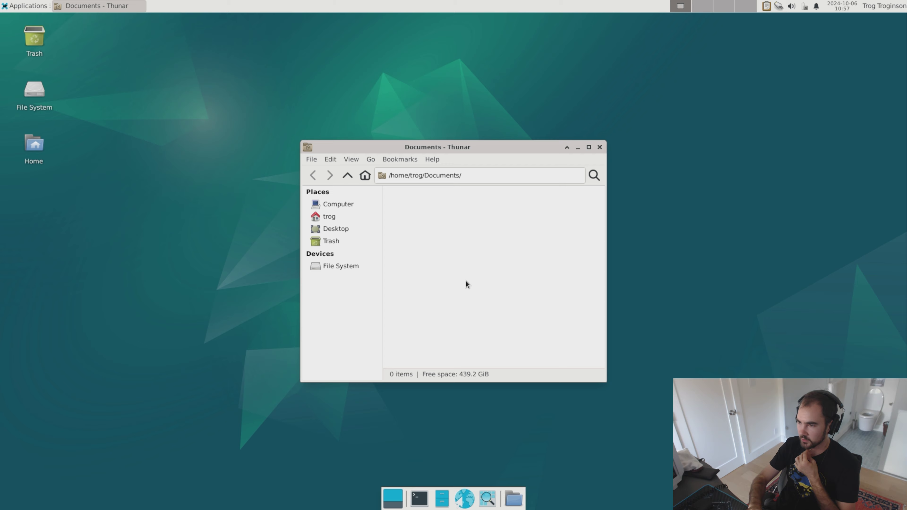
pyautogui.click(348, 206)
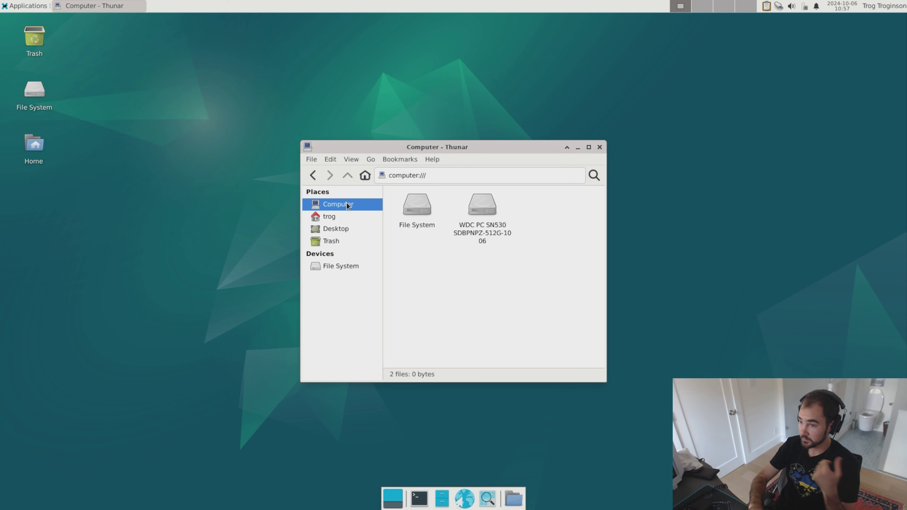
pyautogui.click(341, 216)
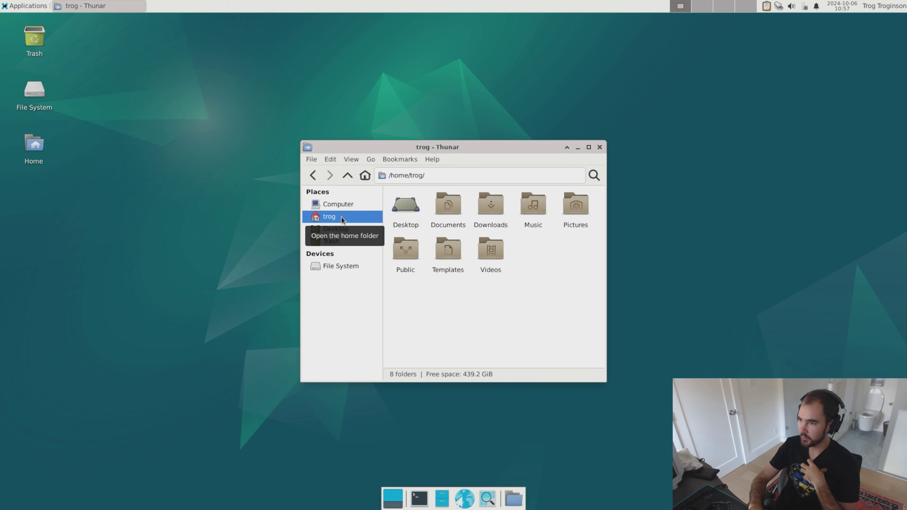
# - Close Thunar, browse Application Finder and filter it for 'libre', then close the terminal
pyautogui.hotkey('alt', 'F4')
pyautogui.hotkey('alt', 'F3')
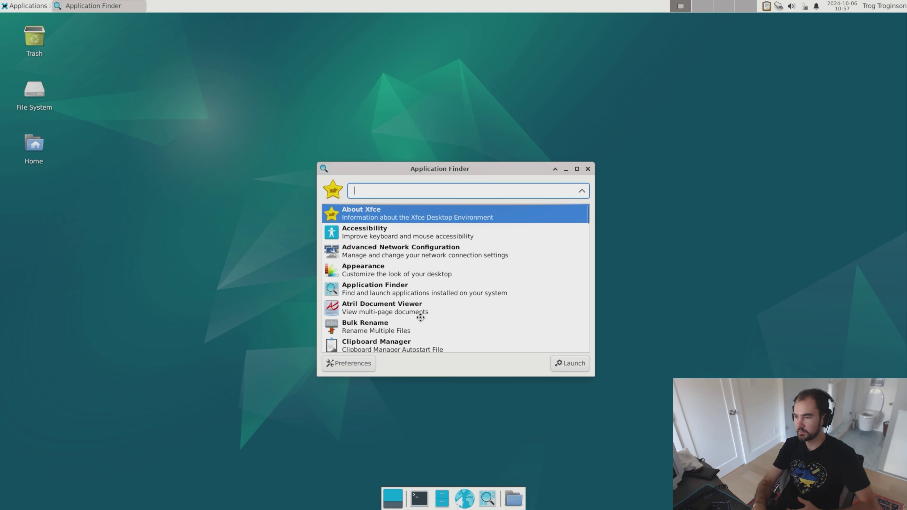
pyautogui.scroll(-5, 420, 317)
pyautogui.scroll(-5, 421, 317)
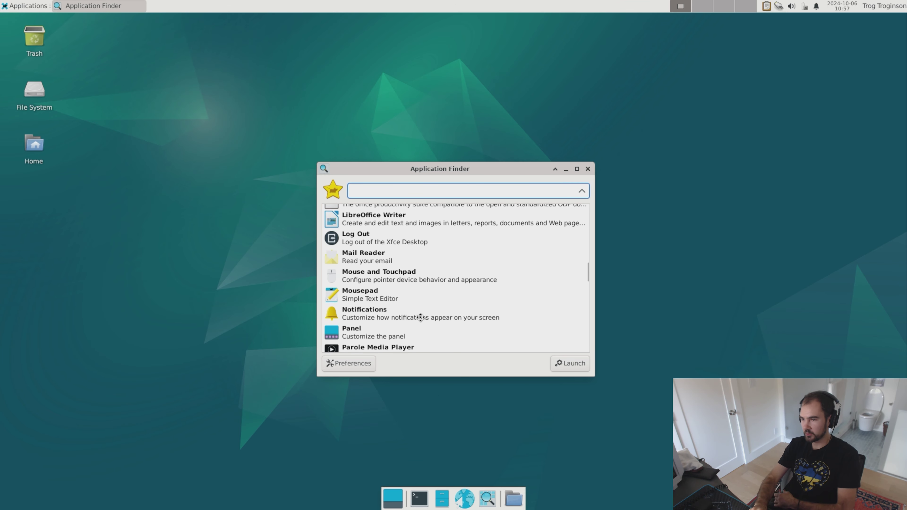
pyautogui.scroll(10, 421, 317)
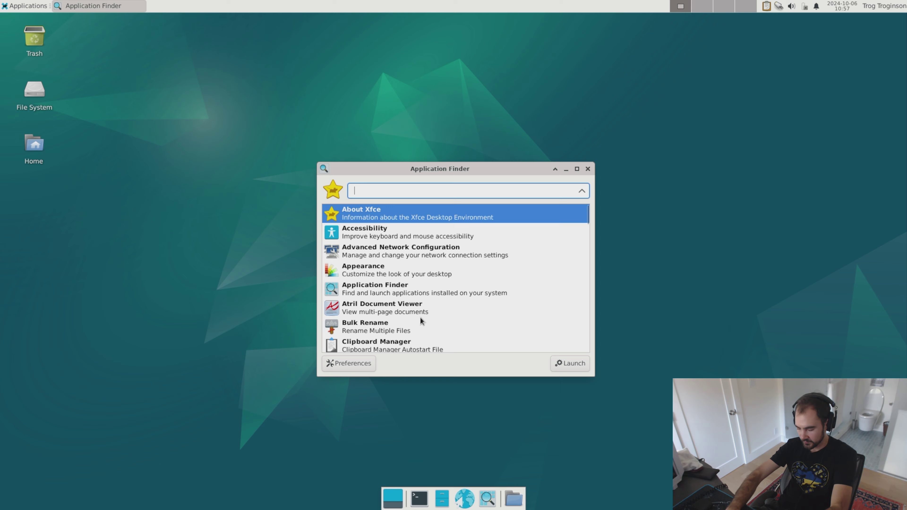
pyautogui.write('libre')
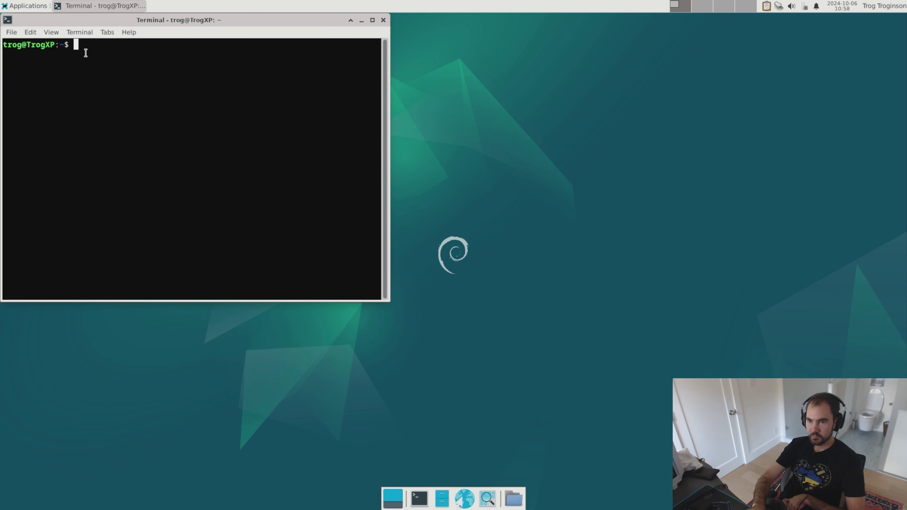
pyautogui.hotkey('ctrl', 'd')
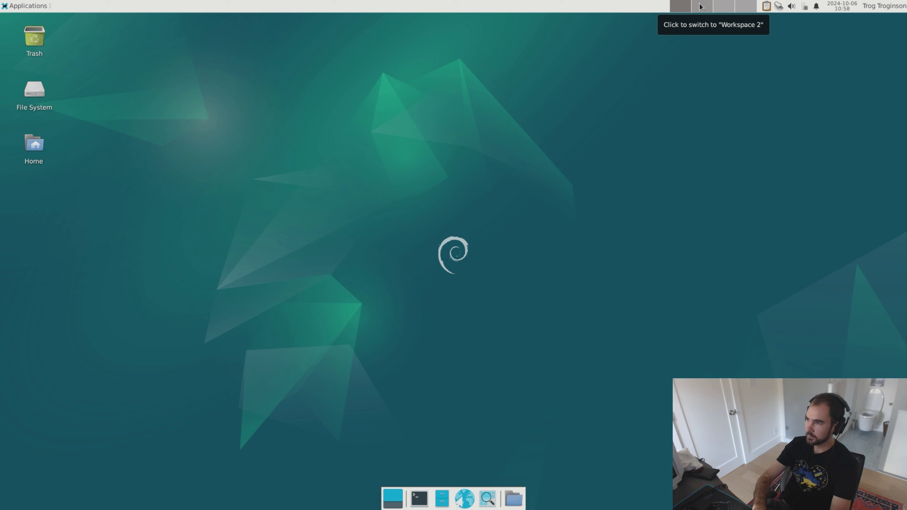
pyautogui.click(765, 7)
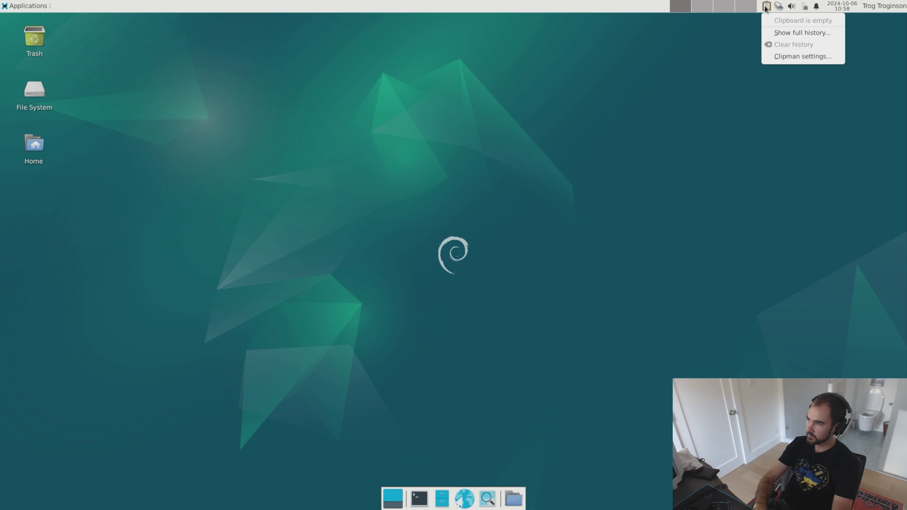
pyautogui.click(779, 5)
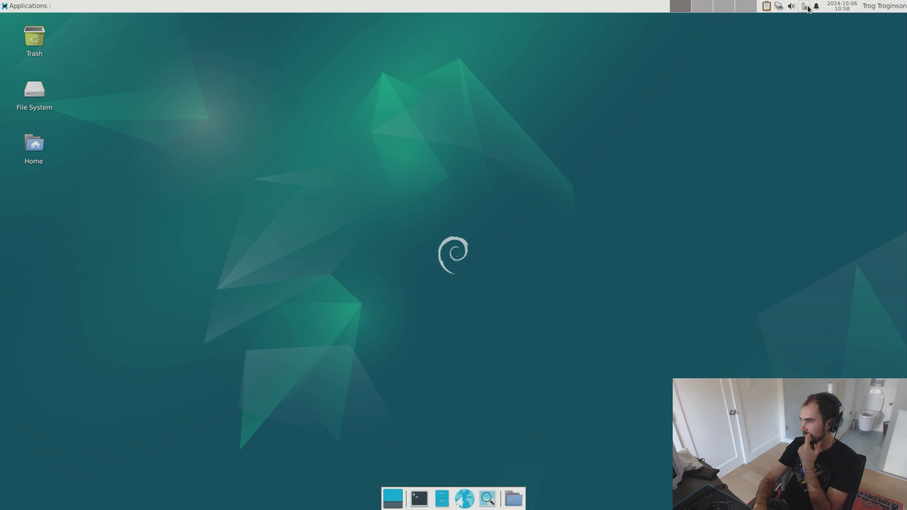
pyautogui.click(863, 7)
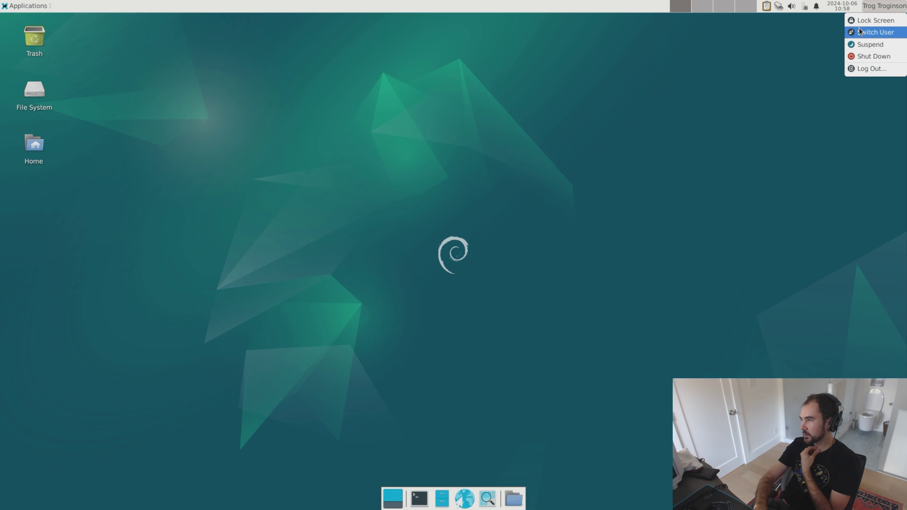
pyautogui.click(808, 62)
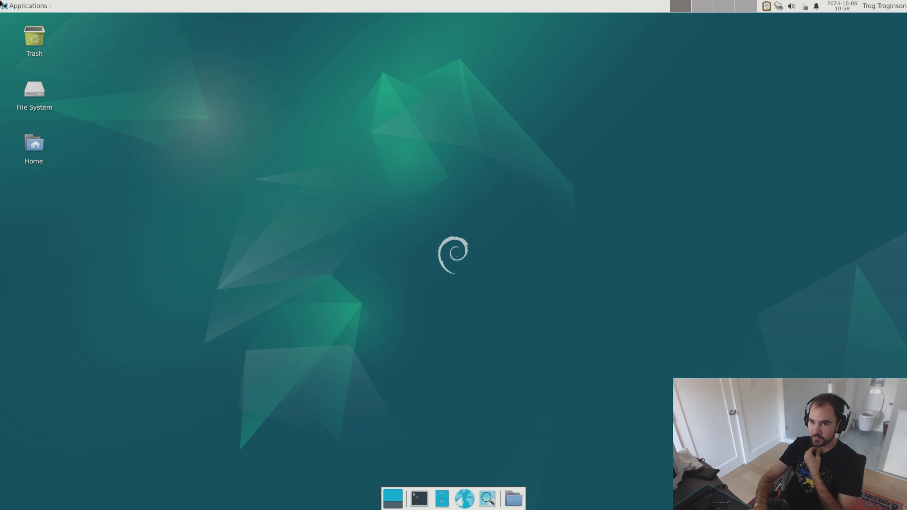
pyautogui.click(7, 6)
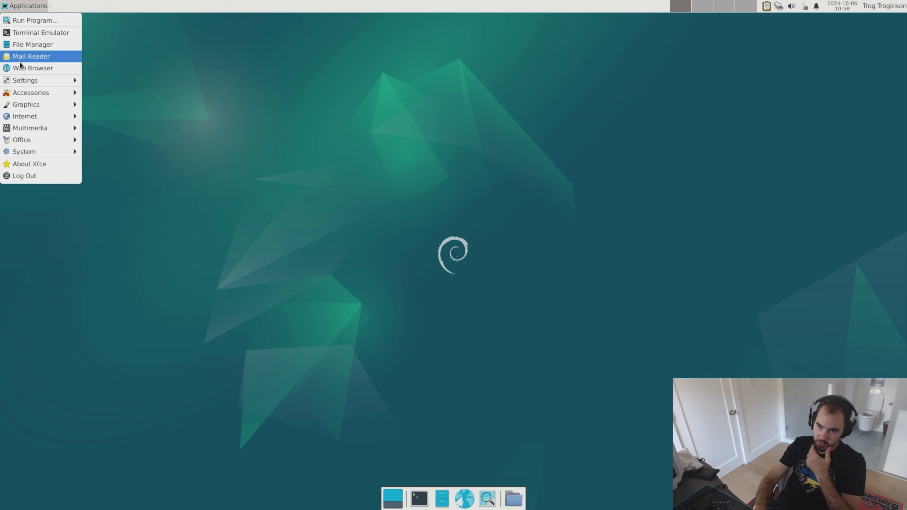
pyautogui.moveTo(29, 86)
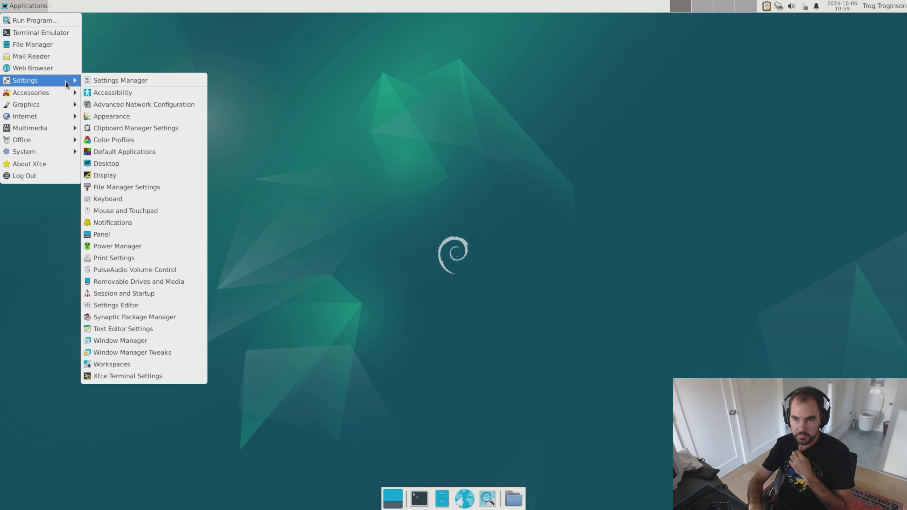
pyautogui.moveTo(69, 90)
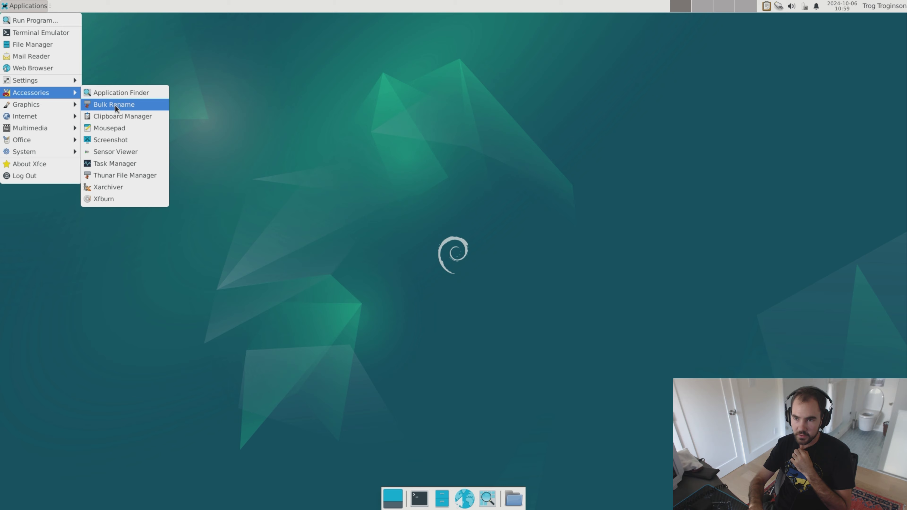
pyautogui.moveTo(27, 105)
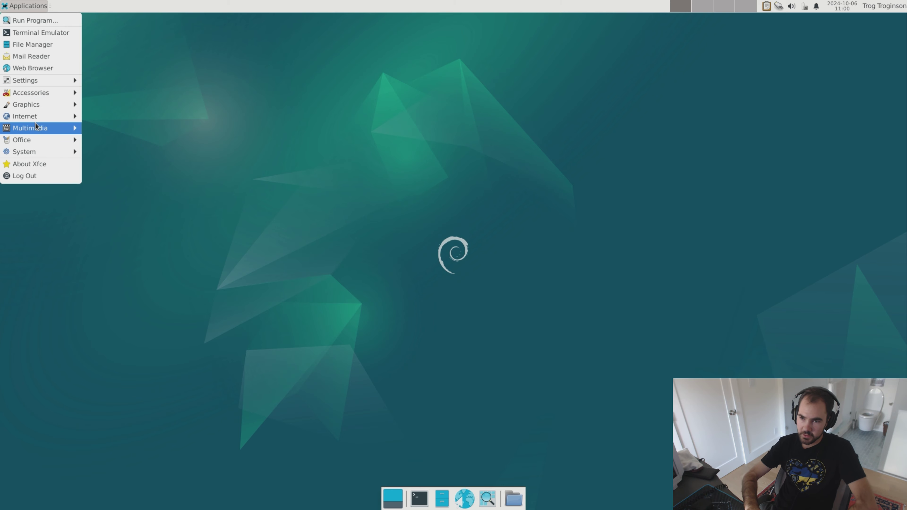
pyautogui.moveTo(35, 128)
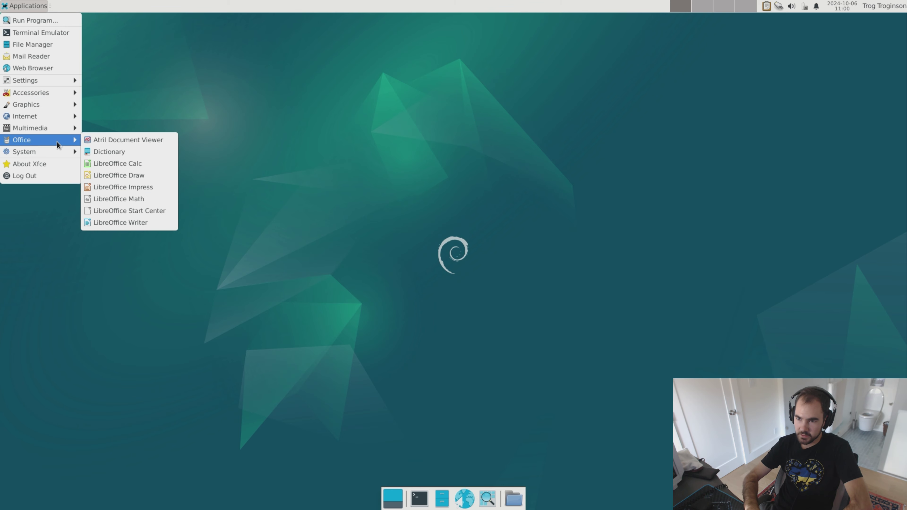
pyautogui.moveTo(57, 151)
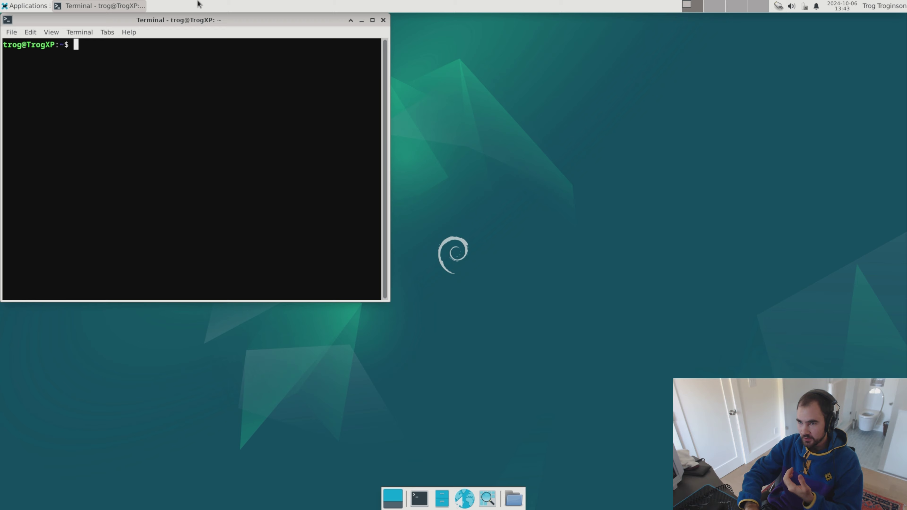
# - Centre the terminal and apt-install bash, cmake, coreutils, fakeroot, gcc, make, pkg-config, gh, git, gdebi, answering Y
pyautogui.moveTo(199, 20); pyautogui.dragTo(437, 129)
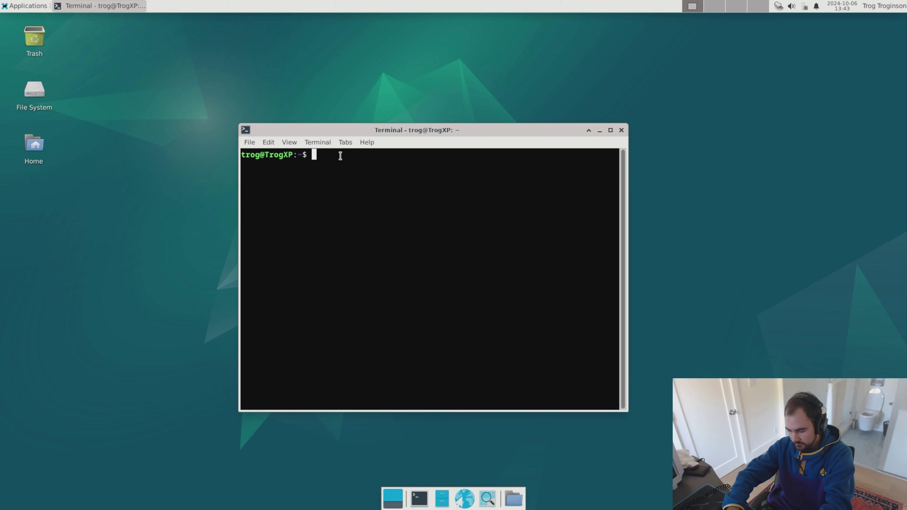
pyautogui.write('sudo apt install bash cmake core')
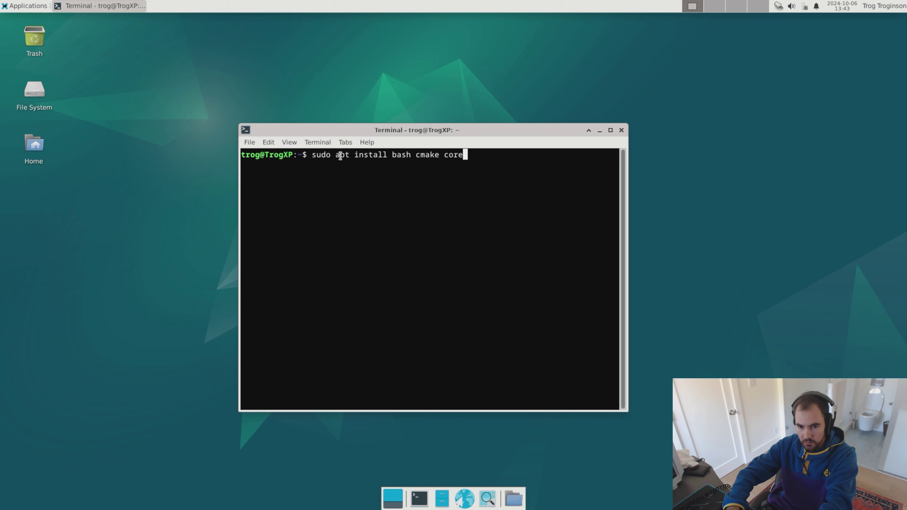
pyautogui.write('utils fakeroot gcc make pkg-')
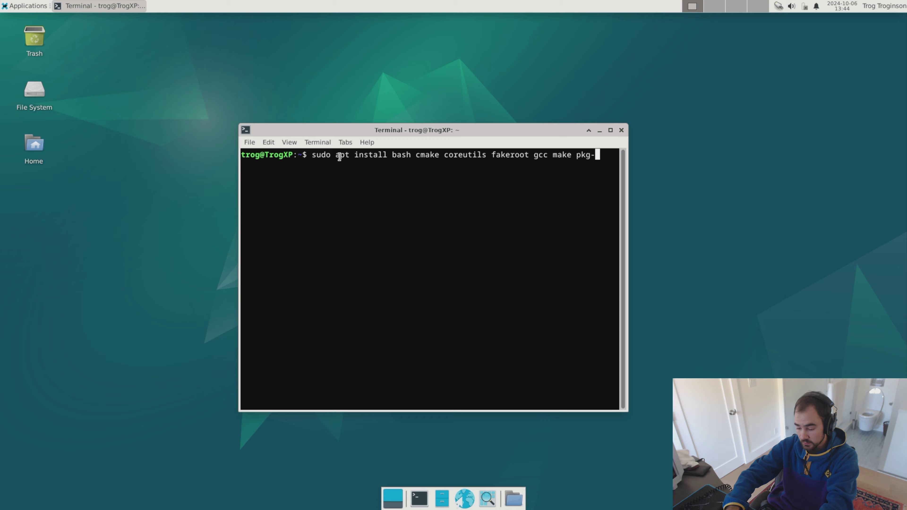
pyautogui.write('config gh git gdebi')
pyautogui.press('Return')
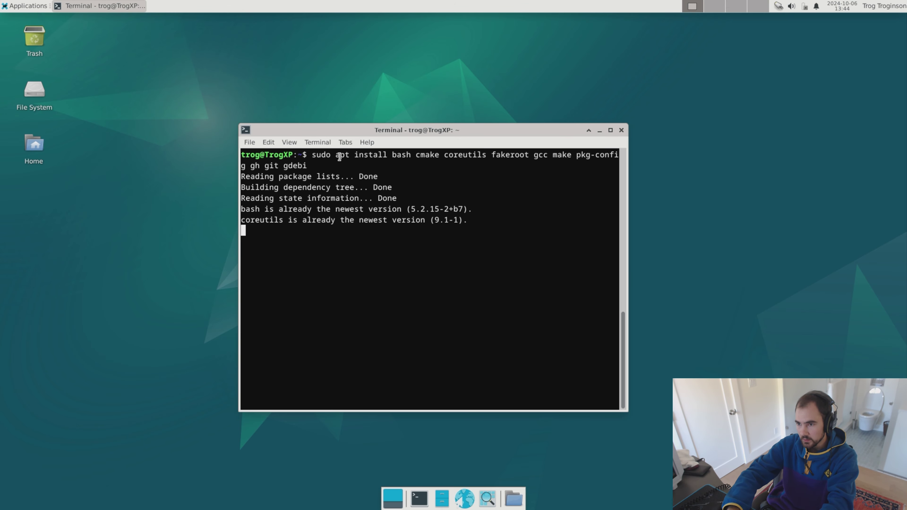
pyautogui.write('Y')
pyautogui.press('Return')
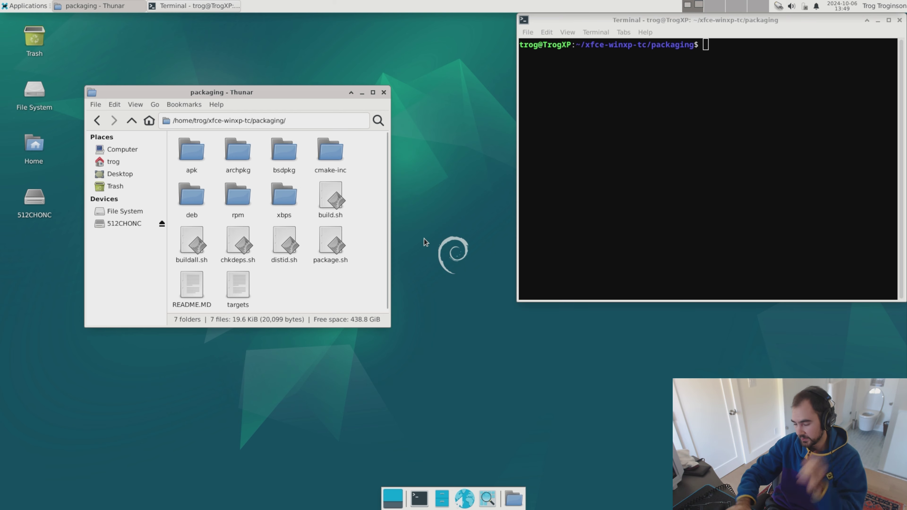
# - Run sudo ./chkdeps.sh with the sudo password and review the list of missing packages
pyautogui.write('s')
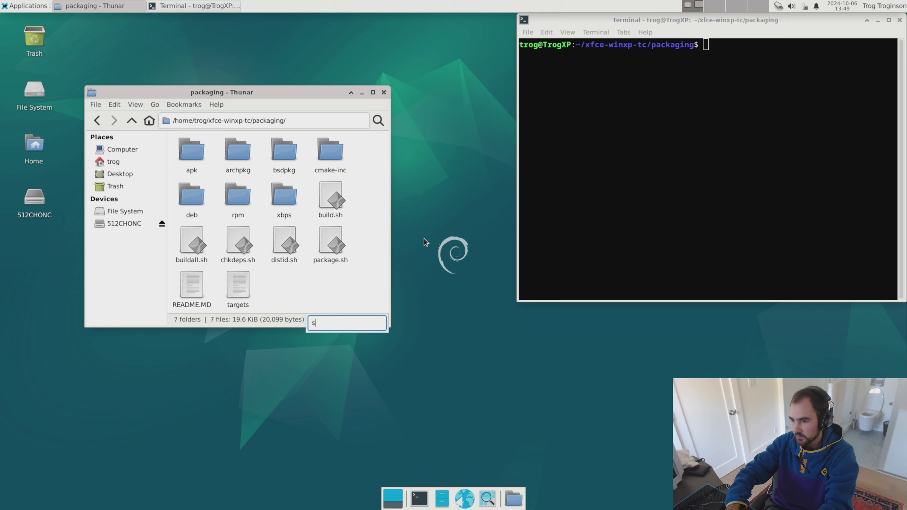
pyautogui.click(433, 233)
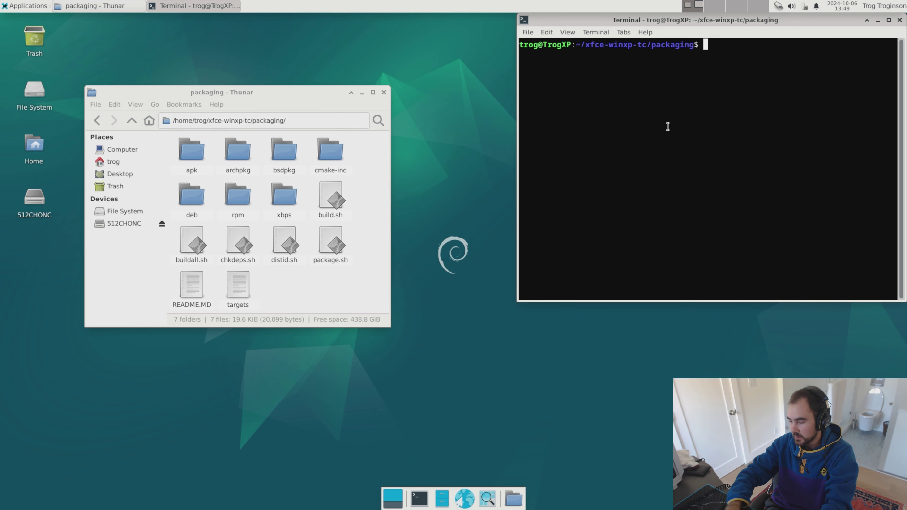
pyautogui.write('sudo')
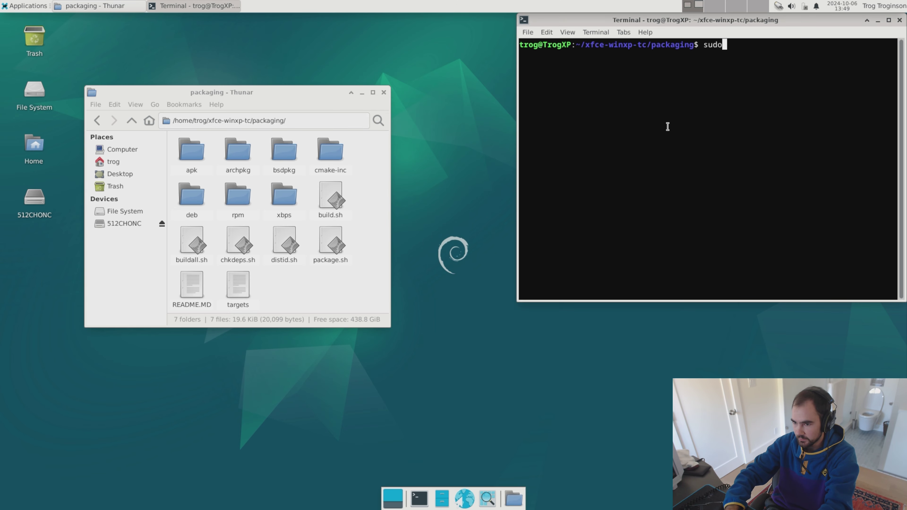
pyautogui.write(' ./chkdeps.sh')
pyautogui.press('Return')
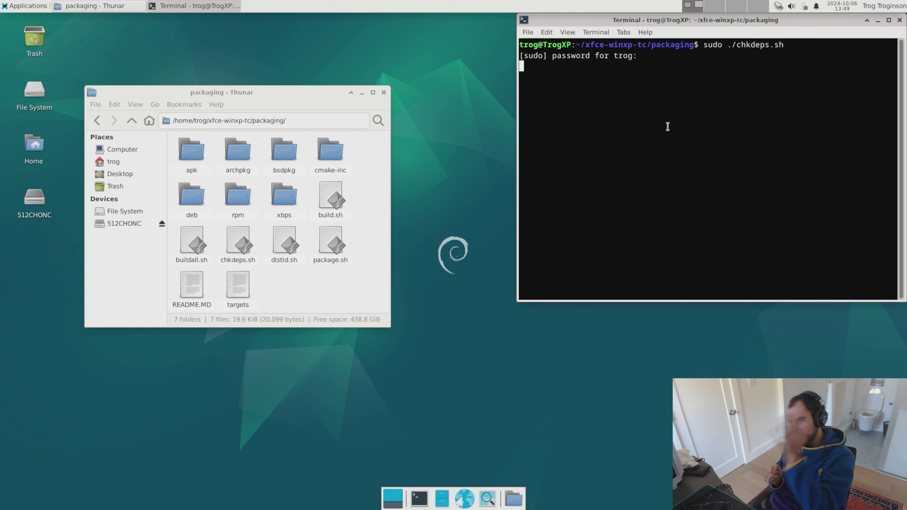
pyautogui.press('Return')
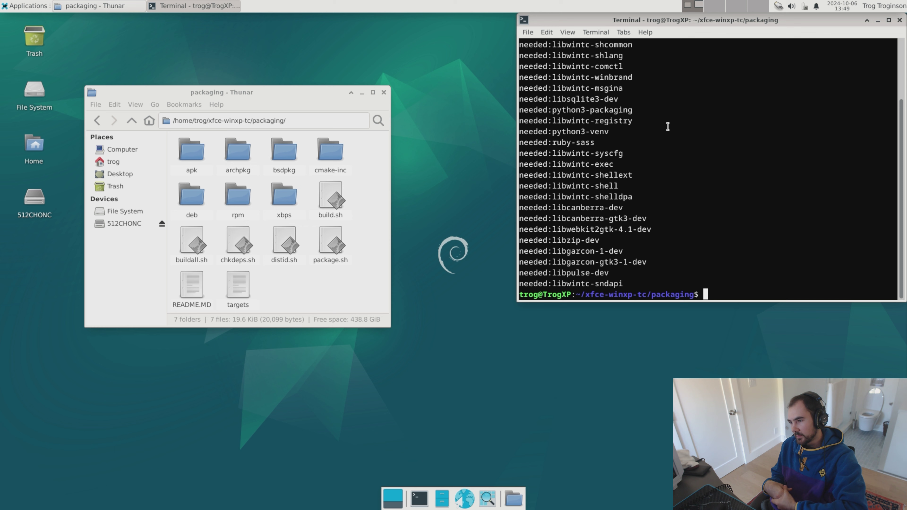
pyautogui.scroll(2, 684, 167)
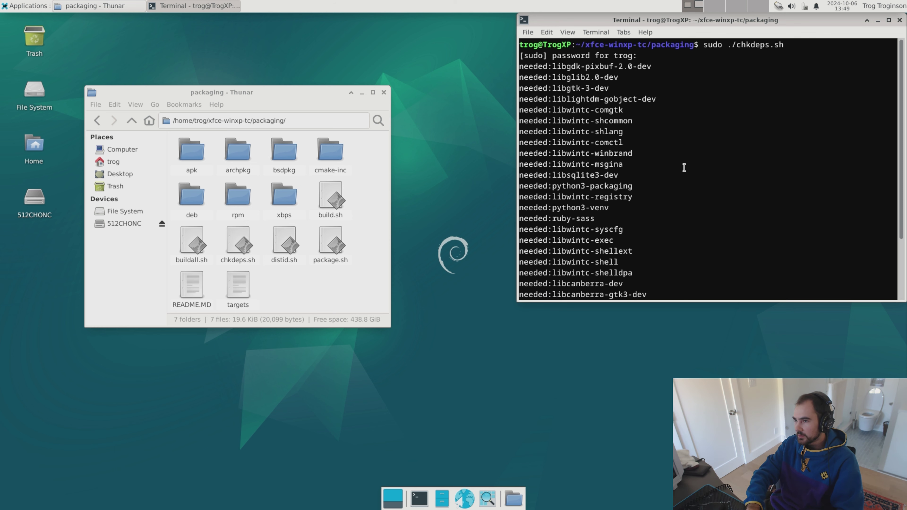
# - Install all packages chkdeps.sh reports (165 new), answering y, then rerun sudo ./chkdeps.sh
pyautogui.scroll(-2, 683, 166)
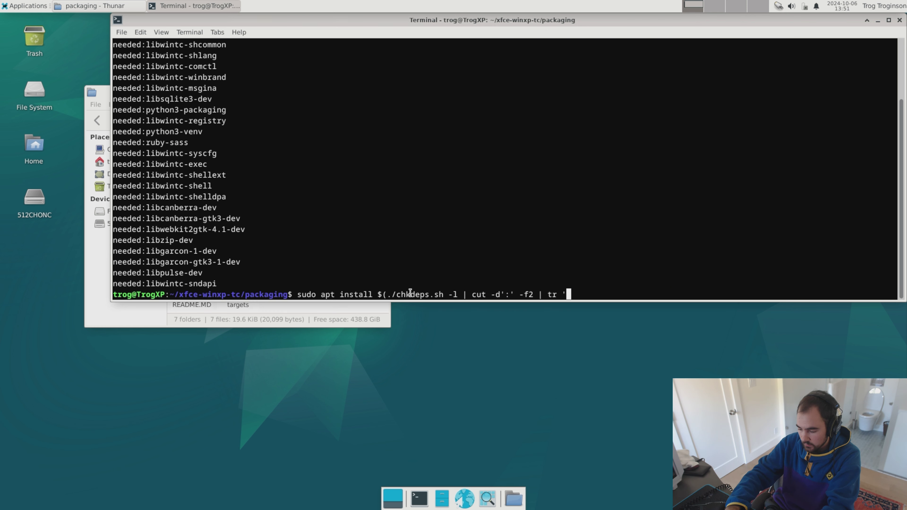
pyautogui.write('\\')
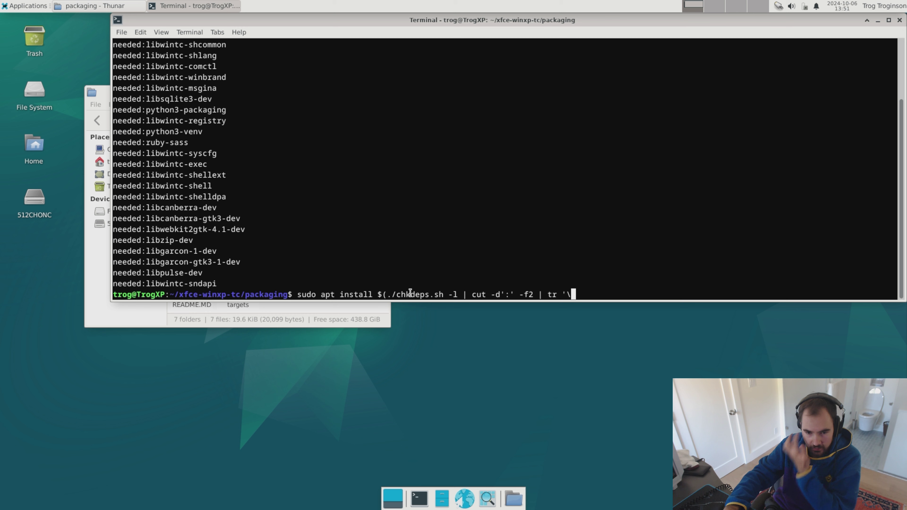
pyautogui.write("n' ' ')")
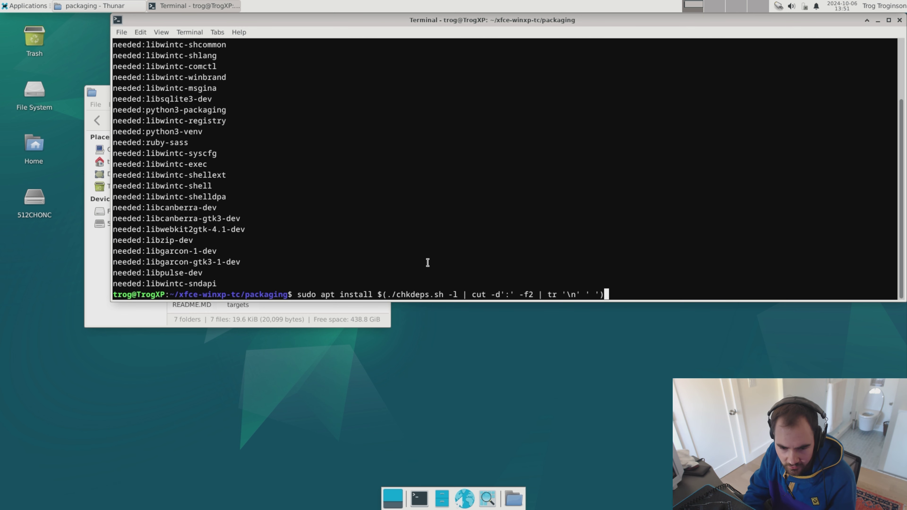
pyautogui.press('Return')
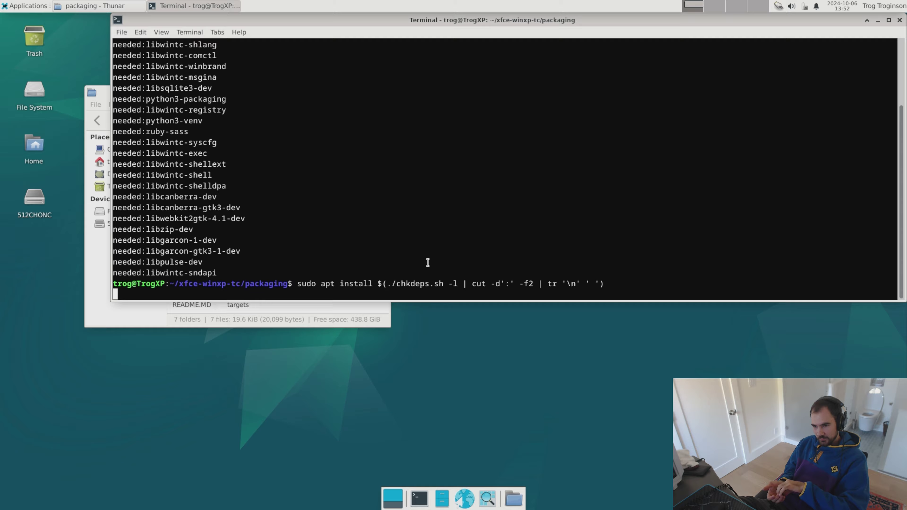
pyautogui.hotkey('alt', 'F10')
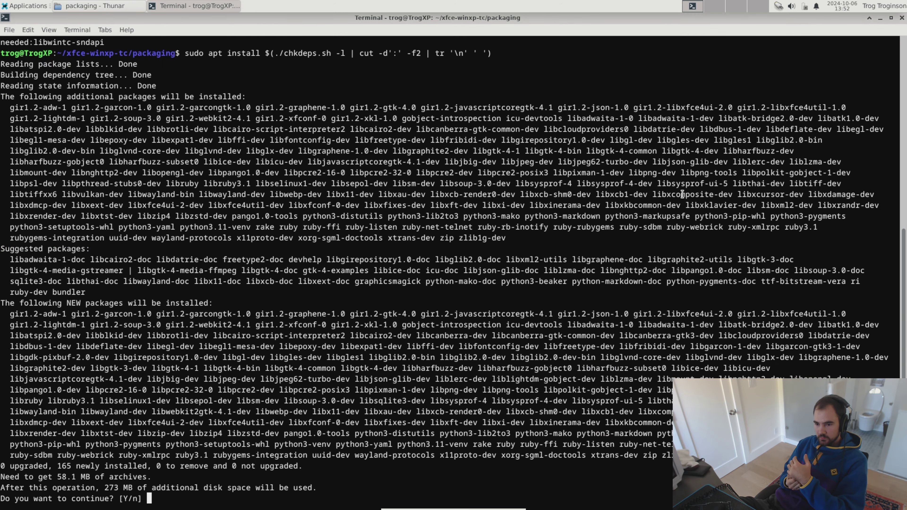
pyautogui.write('y')
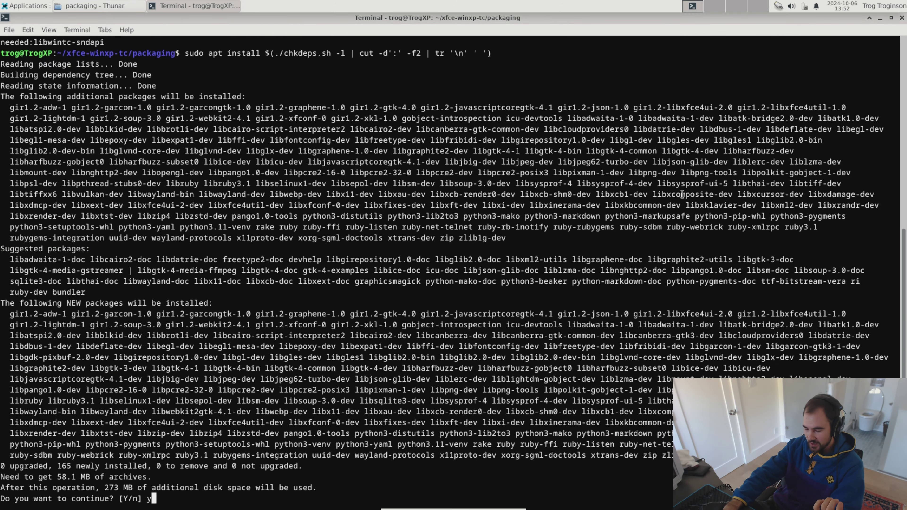
pyautogui.press('Return')
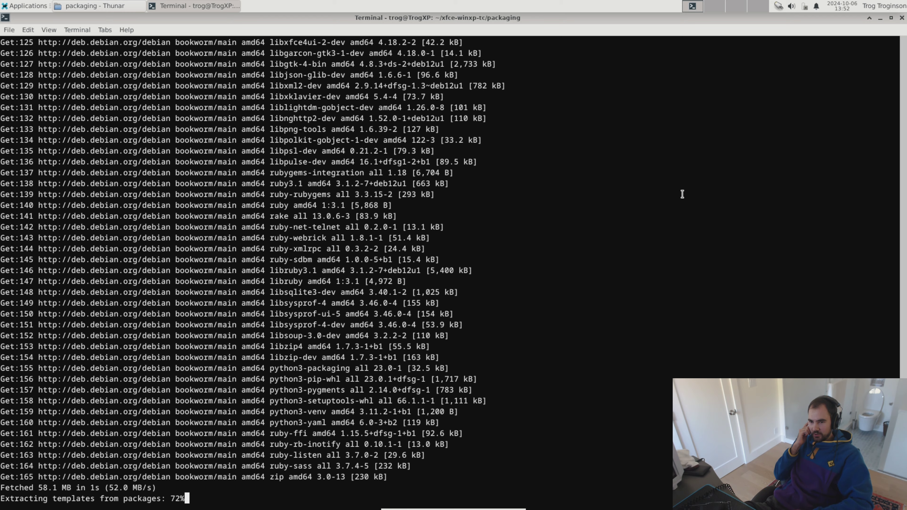
pyautogui.write('sudo ./chkdeps.sh')
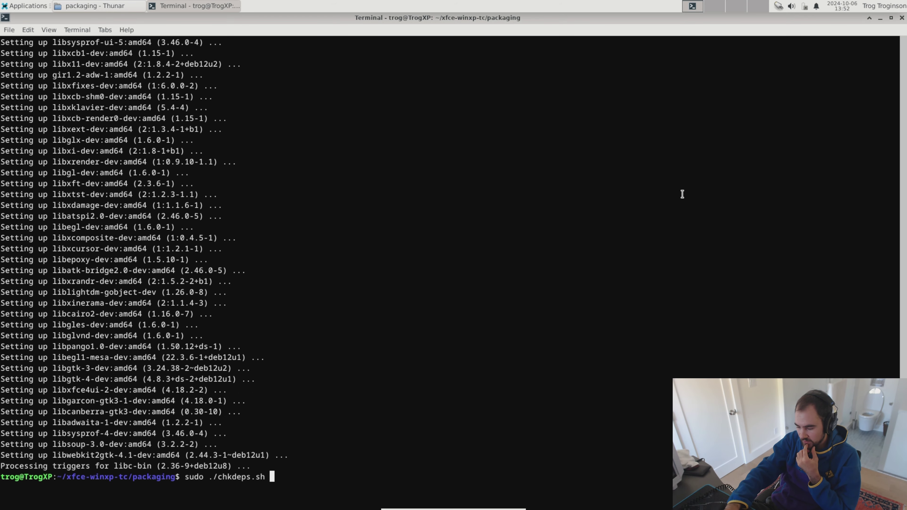
pyautogui.press('Return')
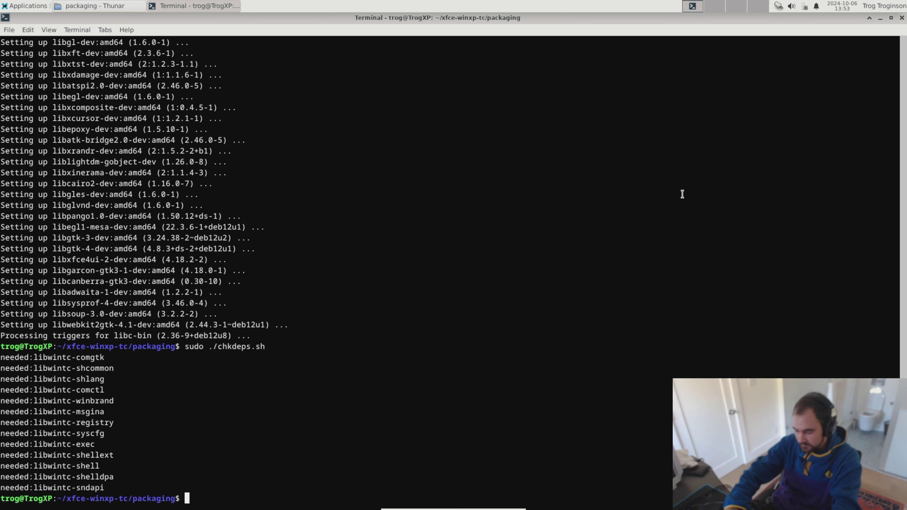
# - Run sudo ./buildall.sh to build every WinTC package, then minimize the terminal
pyautogui.write('./')
pyautogui.press('BackSpace')
pyautogui.press('BackSpace')
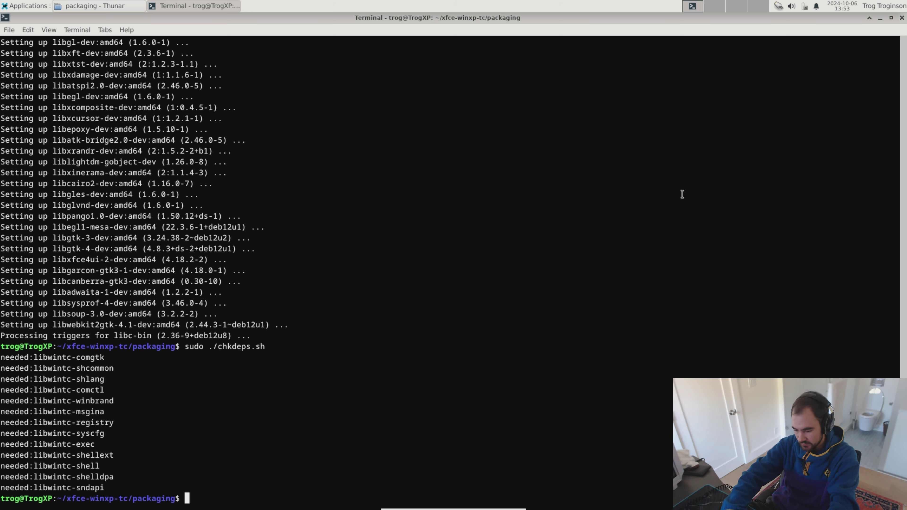
pyautogui.write('sudo ./')
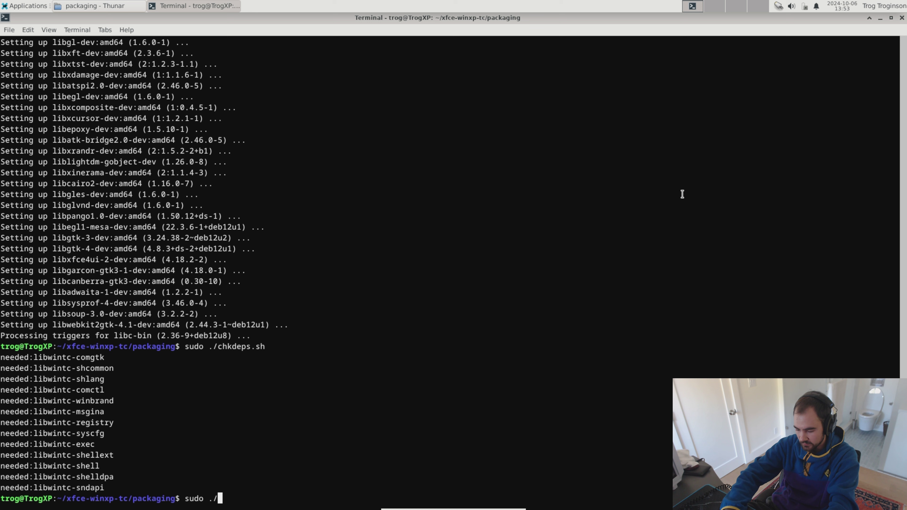
pyautogui.write('buildall`')
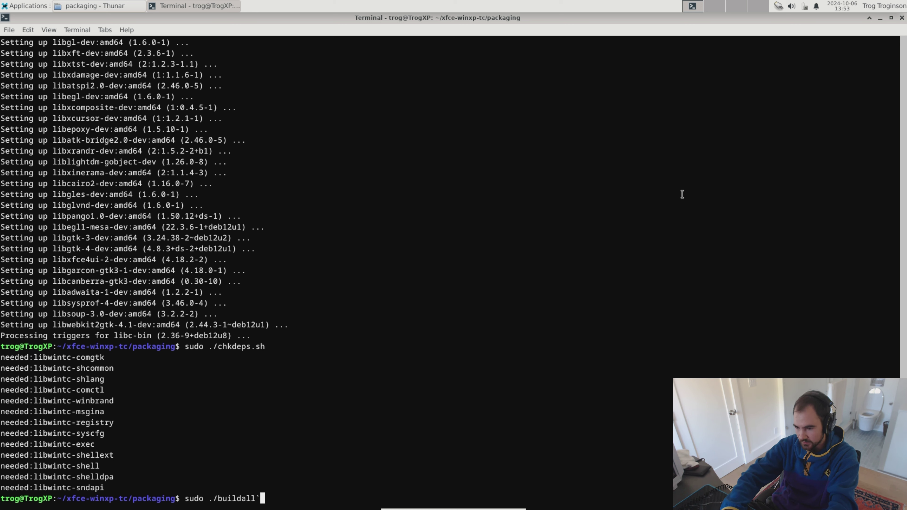
pyautogui.press('BackSpace')
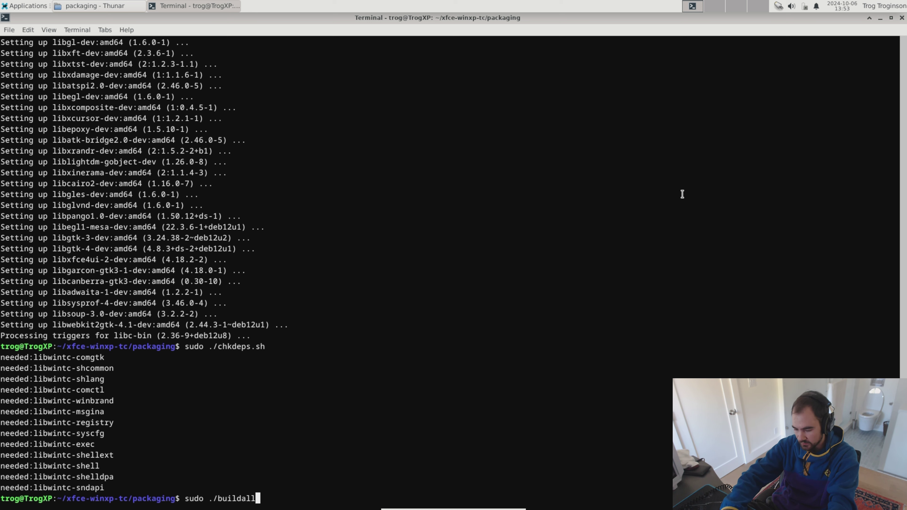
pyautogui.press('Tab')
pyautogui.press('Return')
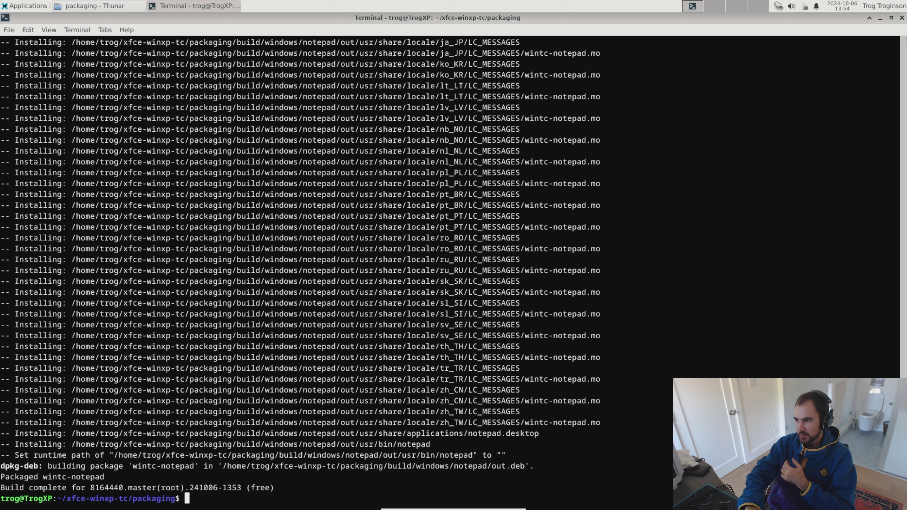
pyautogui.click(879, 18)
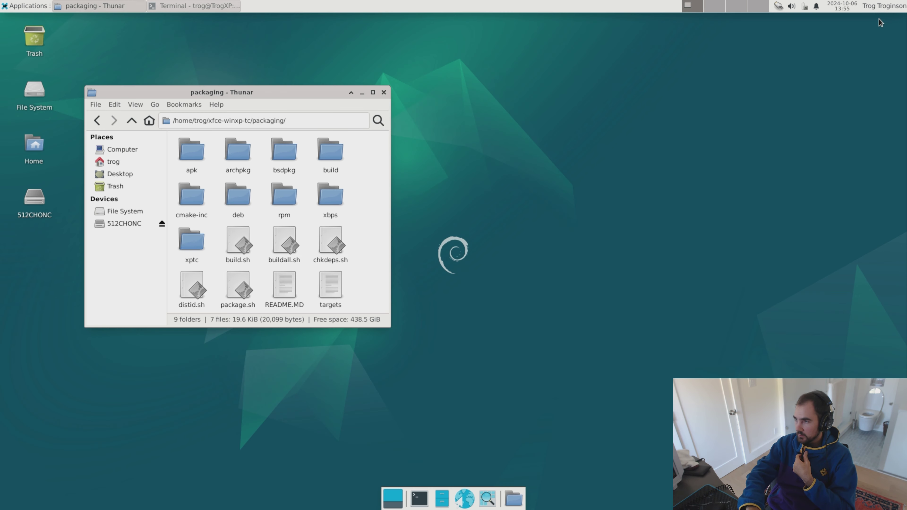
pyautogui.doubleClick(183, 243)
pyautogui.doubleClick(189, 150)
pyautogui.doubleClick(189, 150)
pyautogui.doubleClick(189, 150)
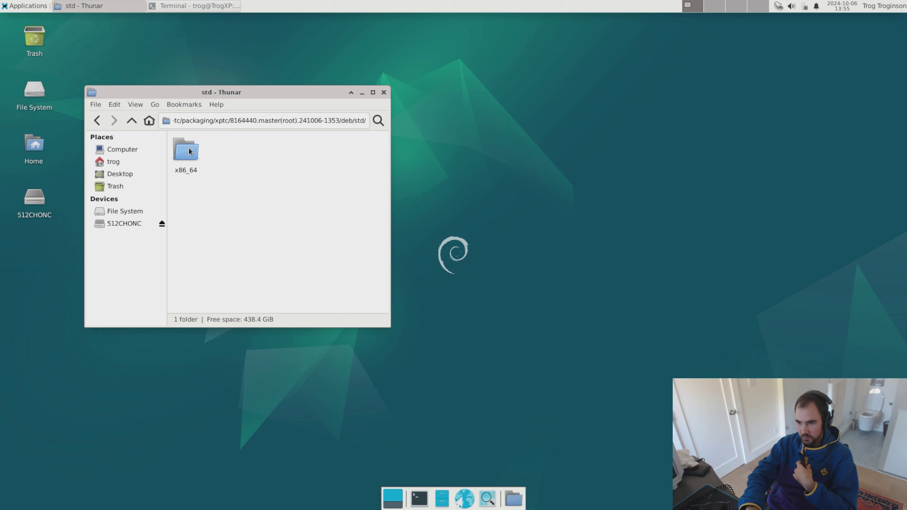
# - Open the xptc output down to deb/std/x86_64/fre, enlarge the window, and copy the wiki's install loop
pyautogui.doubleClick(184, 148)
pyautogui.doubleClick(184, 148)
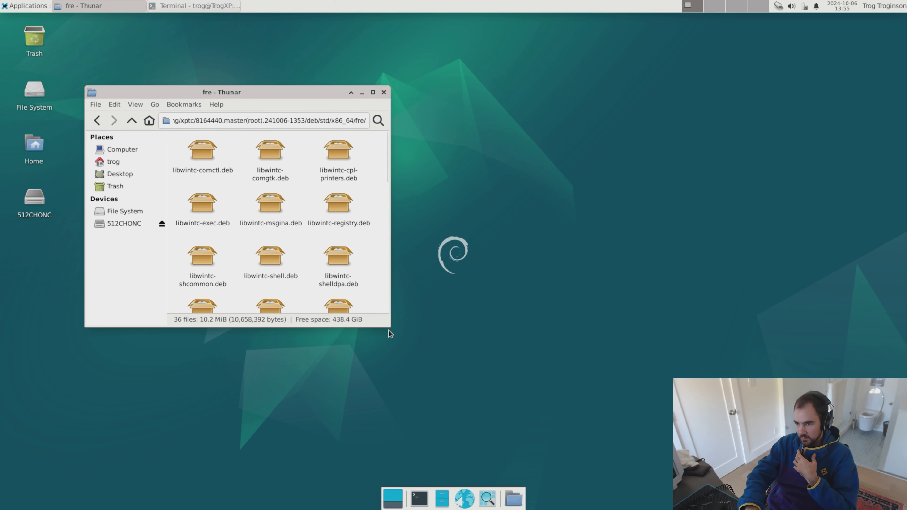
pyautogui.moveTo(390, 327); pyautogui.dragTo(713, 459)
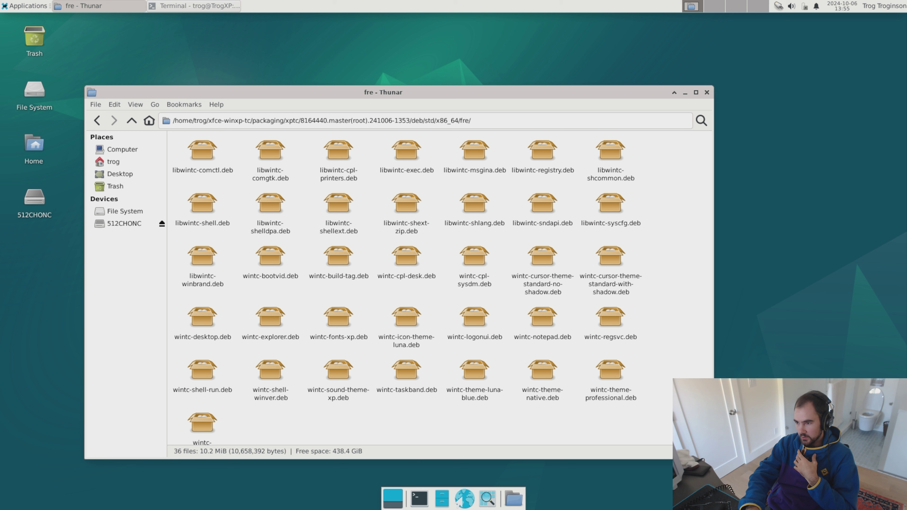
pyautogui.scroll(-1, 500, 377)
pyautogui.scroll(1, 501, 378)
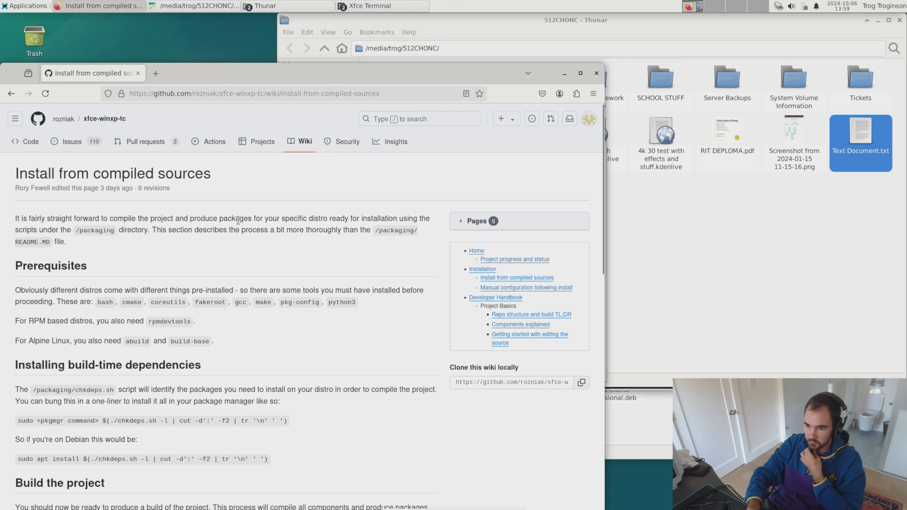
pyautogui.scroll(-15, 246, 220)
pyautogui.scroll(-1, 239, 223)
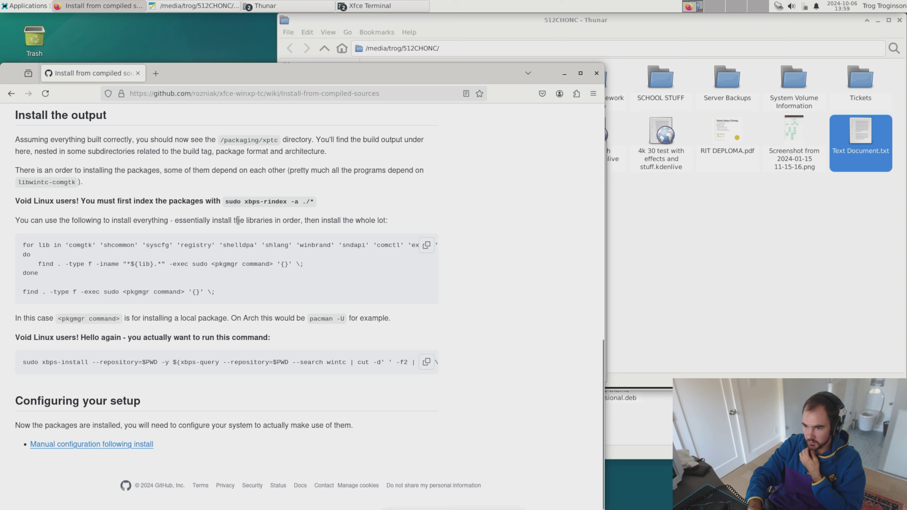
pyautogui.click(426, 246)
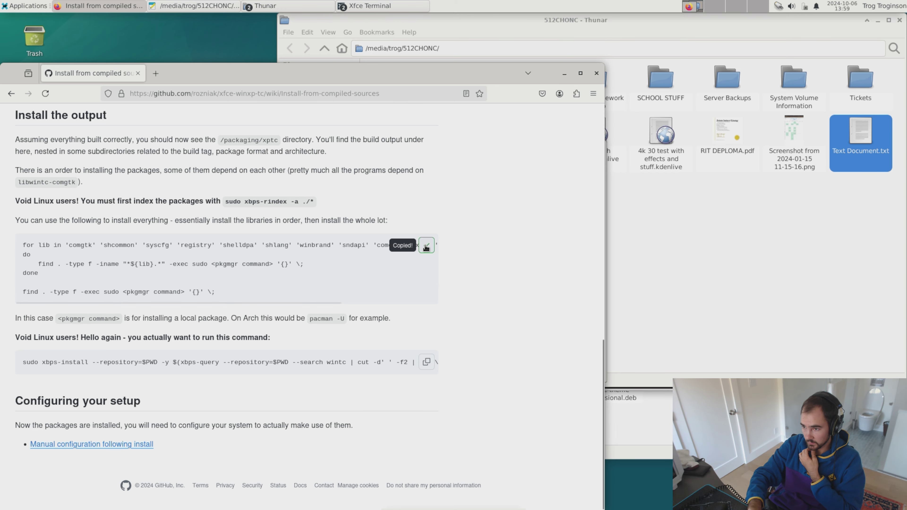
pyautogui.hotkey('alt', 'Tab')
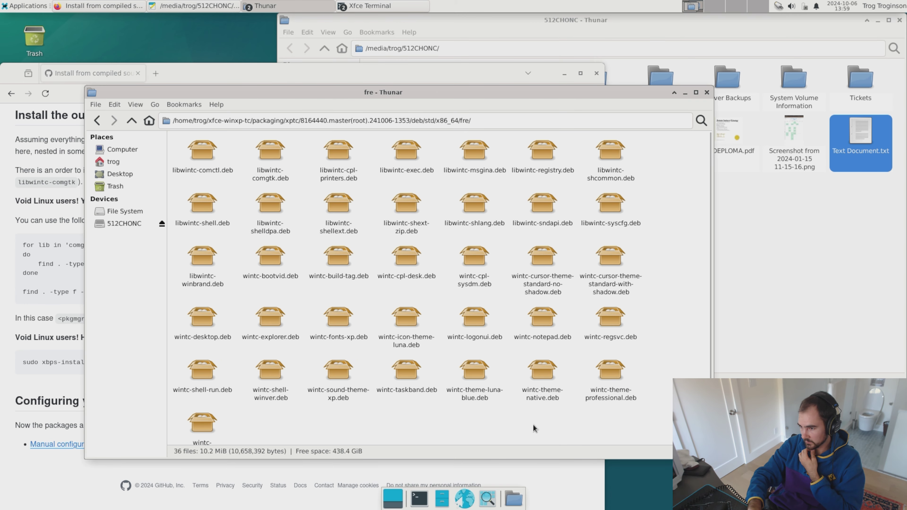
# - Open a terminal in the fre folder, paste the install loop, and replace its placeholder with apt install
pyautogui.rightClick(439, 420)
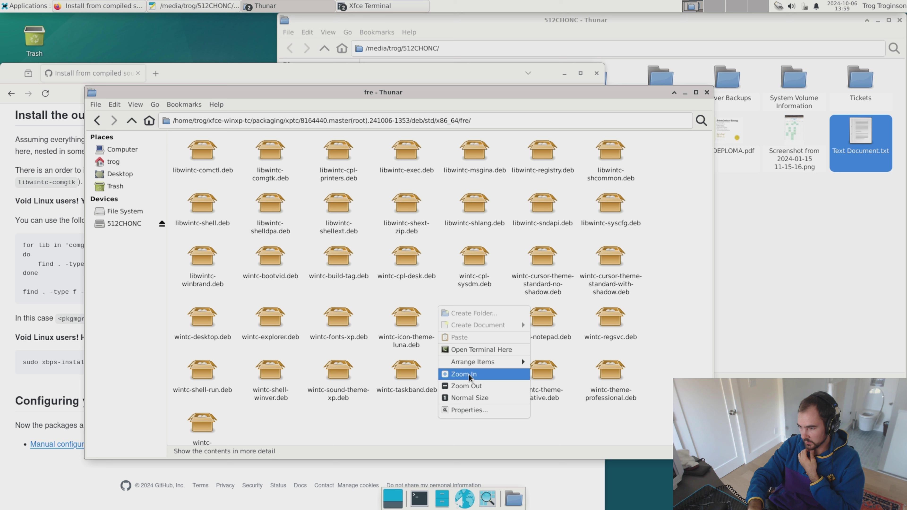
pyautogui.click(468, 353)
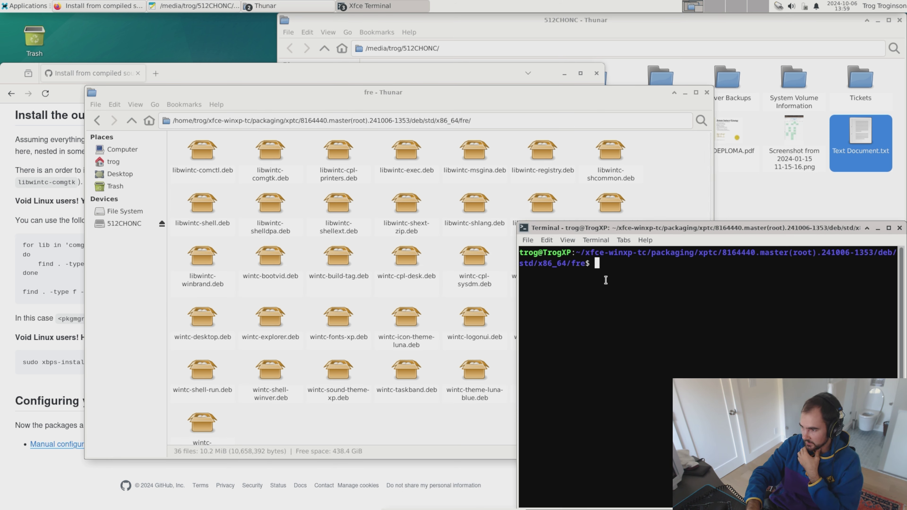
pyautogui.hotkey('ctrl', 'shift', 'v')
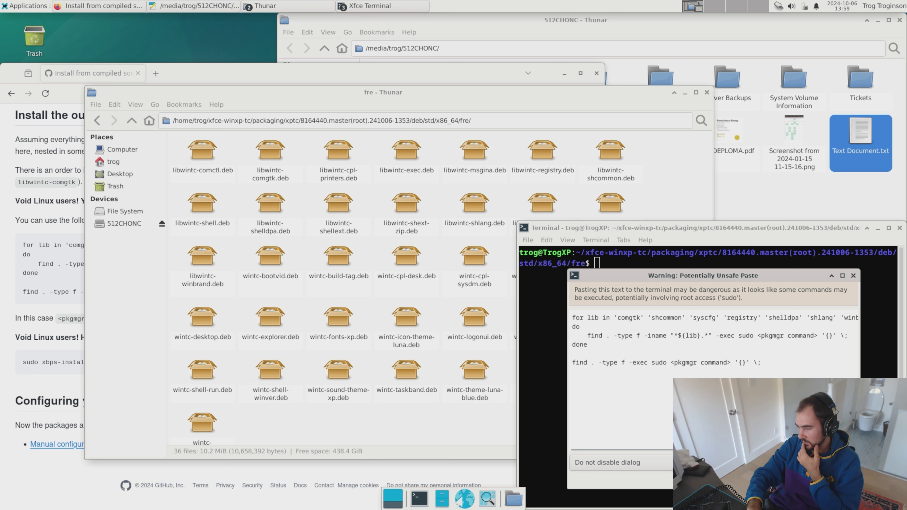
pyautogui.press('Return')
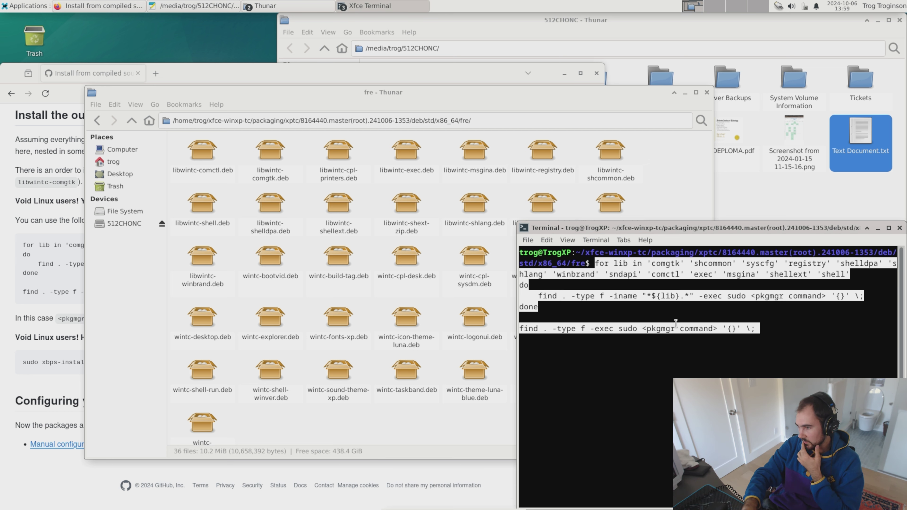
pyautogui.press('End')
pyautogui.press('Left')
pyautogui.press('Left')
pyautogui.press('Left')
pyautogui.press('Left')
pyautogui.press('Left')
pyautogui.press('Left')
pyautogui.press('Left')
pyautogui.press('Left')
pyautogui.press('BackSpace')
pyautogui.press('BackSpace')
pyautogui.press('BackSpace')
pyautogui.press('BackSpace')
pyautogui.press('BackSpace')
pyautogui.press('BackSpace')
pyautogui.press('BackSpace')
pyautogui.press('BackSpace')
pyautogui.press('BackSpace')
pyautogui.press('BackSpace')
pyautogui.press('BackSpace')
pyautogui.press('BackSpace')
pyautogui.press('BackSpace')
pyautogui.press('BackSpace')
pyautogui.press('BackSpace')
pyautogui.press('BackSpace')
pyautogui.write('apt install')
pyautogui.press('Return')
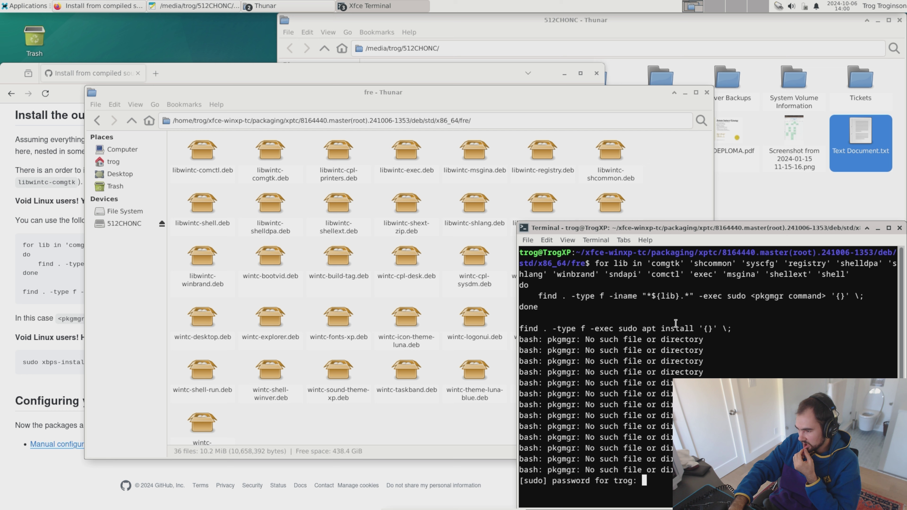
# - Cancel the stalled sudo prompt, recall the install command, and centre and maximize the terminal
pyautogui.hotkey('ctrl', 'c')
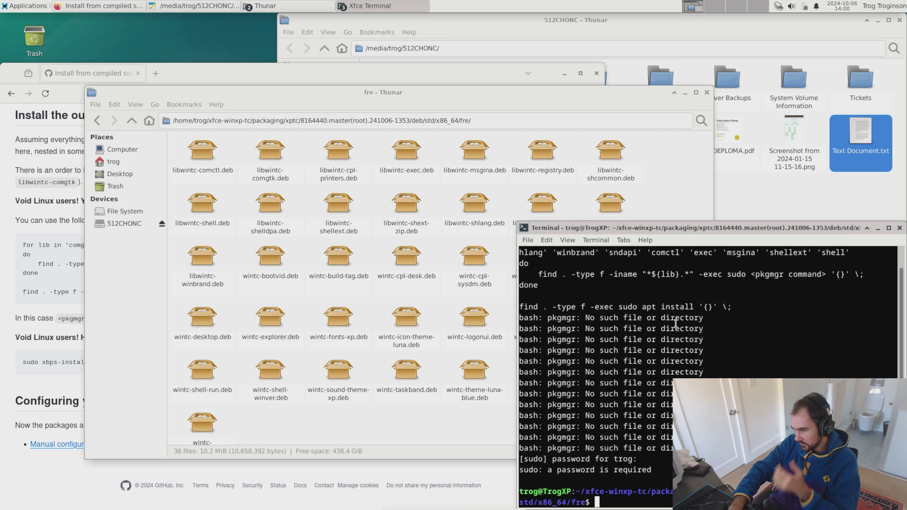
pyautogui.press('Up')
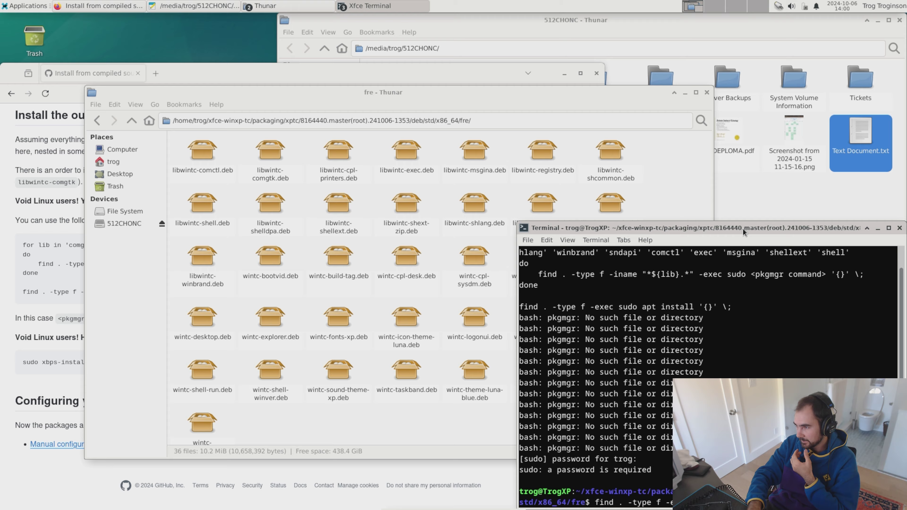
pyautogui.moveTo(742, 230); pyautogui.dragTo(466, 192)
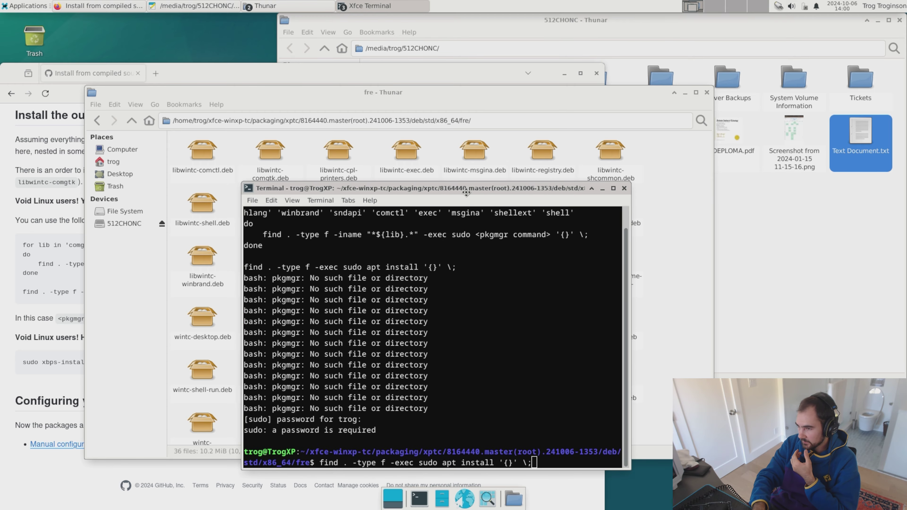
pyautogui.click(613, 188)
# - Run find . -type f -exec sudo apt install '{}' \; to install each built .deb package
pyautogui.press('Return')
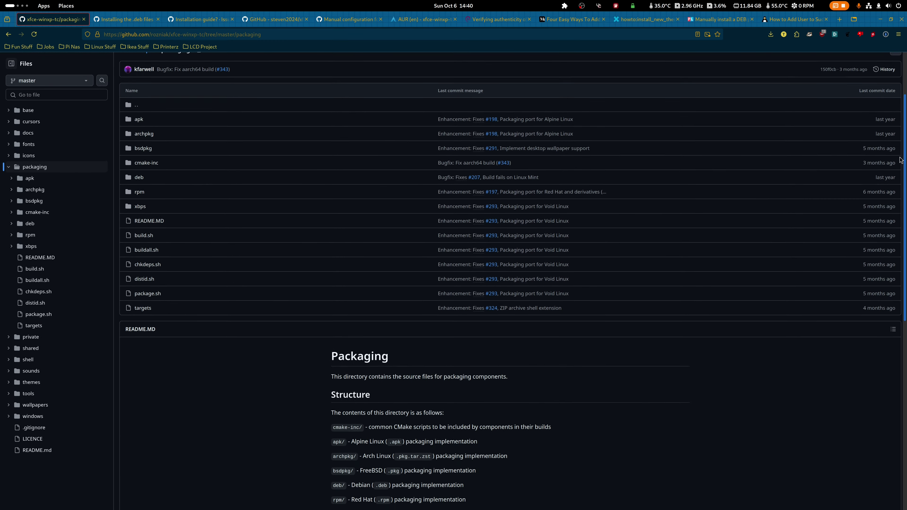
# - Read the packaging README, then the installation issues #330 and #326
pyautogui.moveTo(900, 160); pyautogui.dragTo(896, 277)
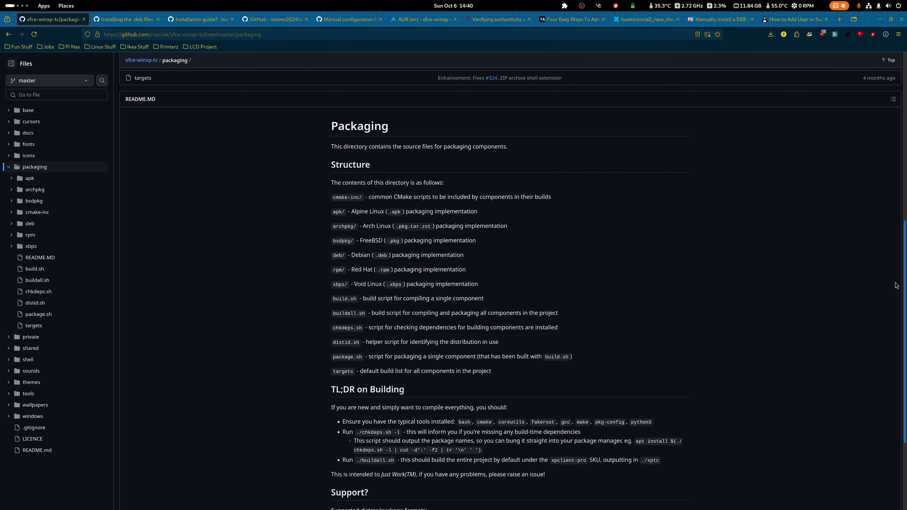
pyautogui.scroll(-5, 895, 285)
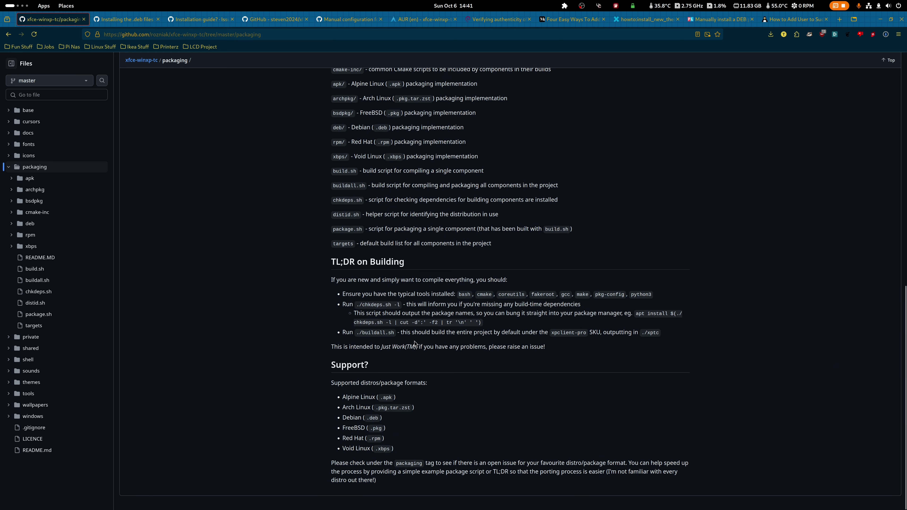
pyautogui.hotkey('ctrl', 'Tab')
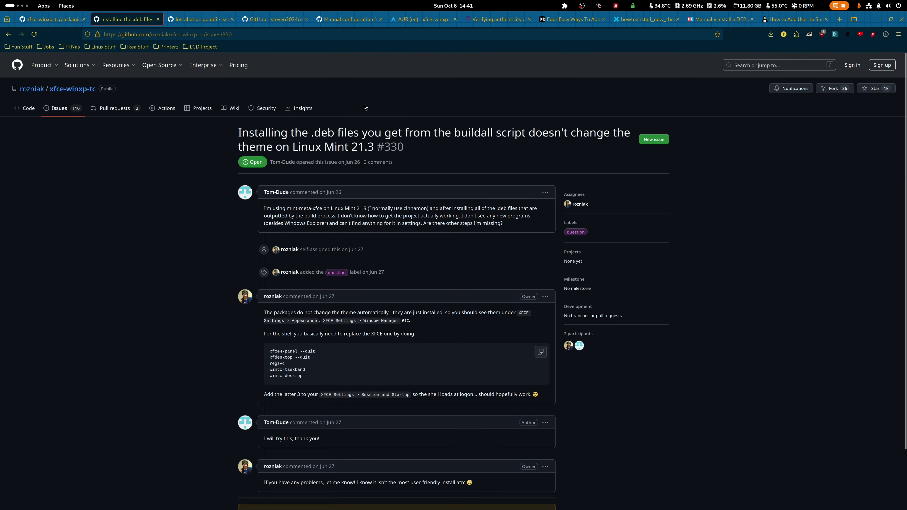
pyautogui.click(204, 19)
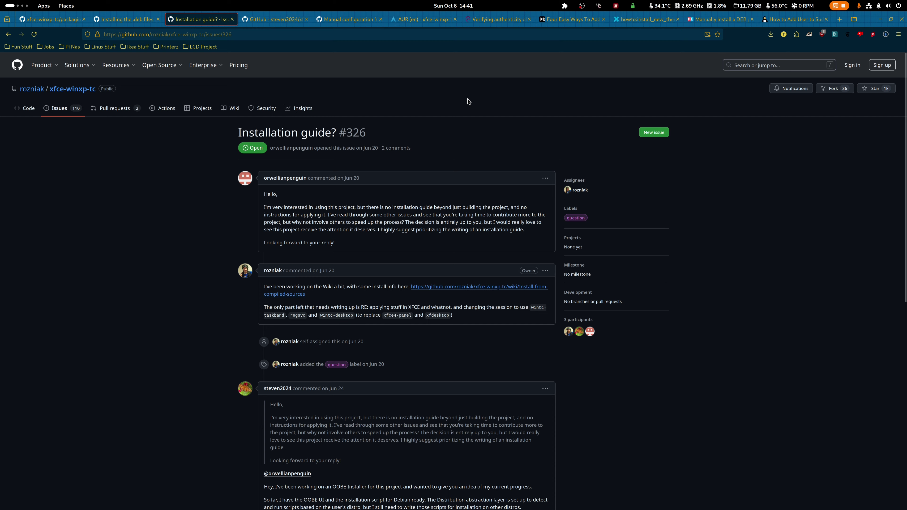
# - Go to the Install from compiled sources wiki page and scroll through it
pyautogui.hotkey('ctrl', 'Tab')
pyautogui.hotkey('ctrl', 'Tab')
pyautogui.hotkey('alt', 'Left')
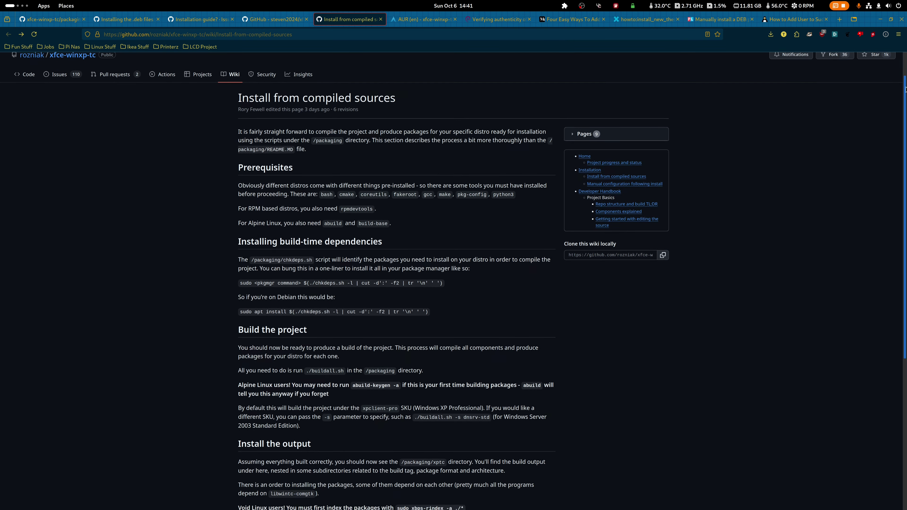
pyautogui.scroll(-7, 902, 143)
pyautogui.moveTo(901, 150); pyautogui.dragTo(898, 263)
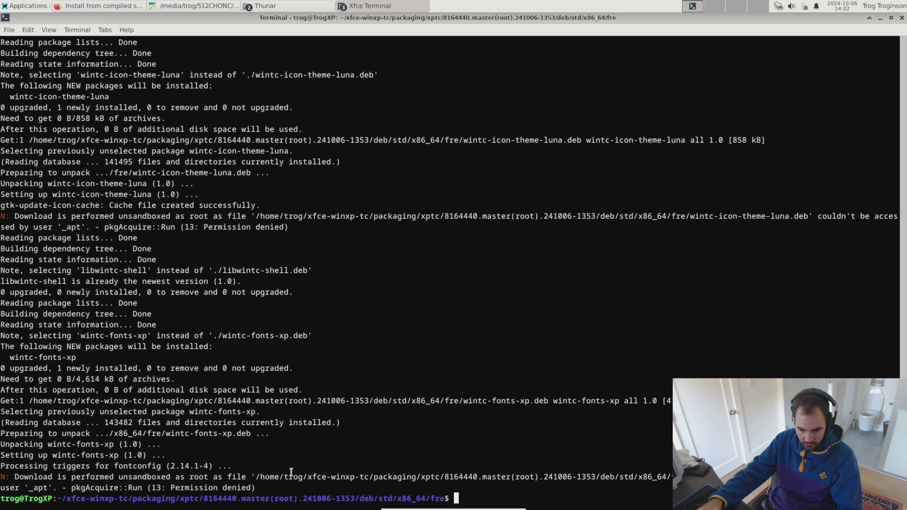
# - In Appearance, preview Professional and Windows Classic, then apply Windows XP style (Blue)
pyautogui.click(33, 5)
pyautogui.moveTo(58, 81)
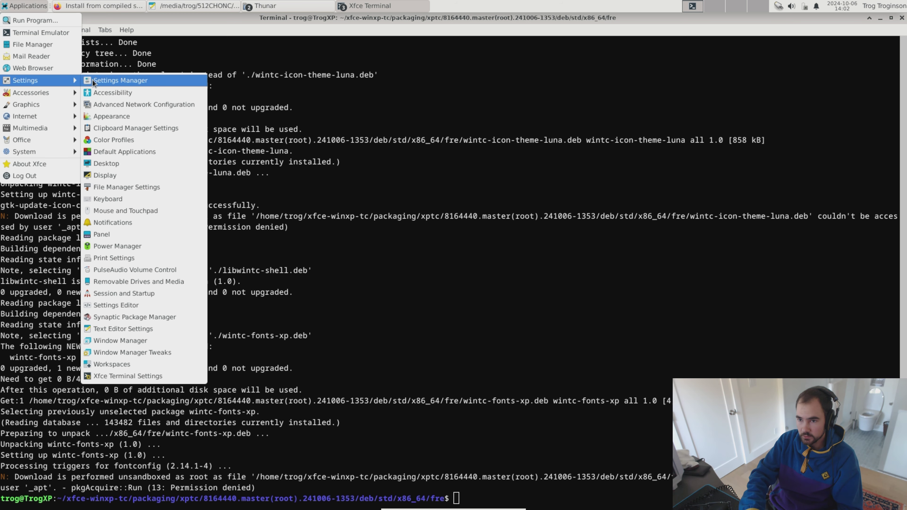
pyautogui.click(108, 116)
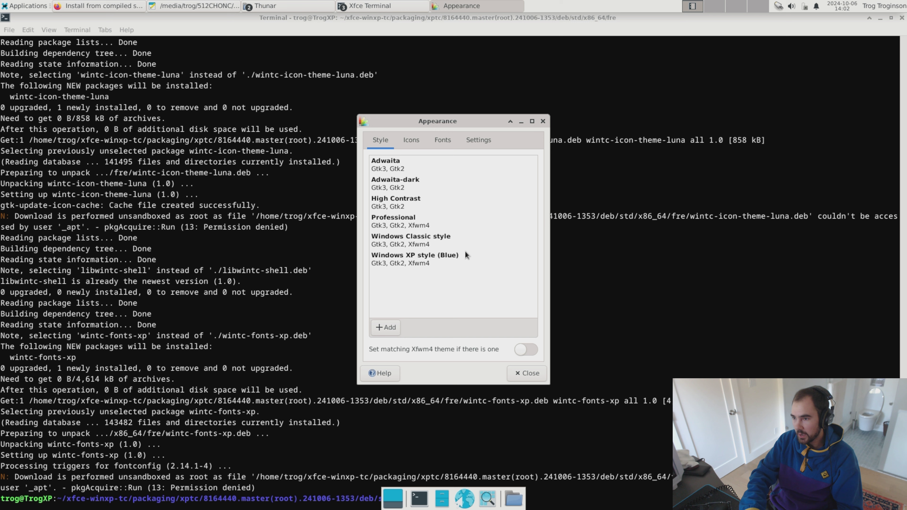
pyautogui.click(400, 223)
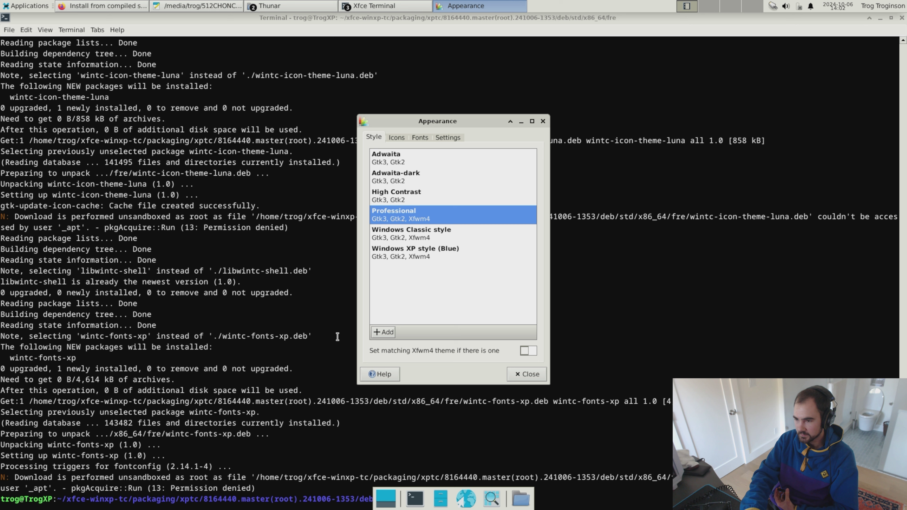
pyautogui.click(409, 233)
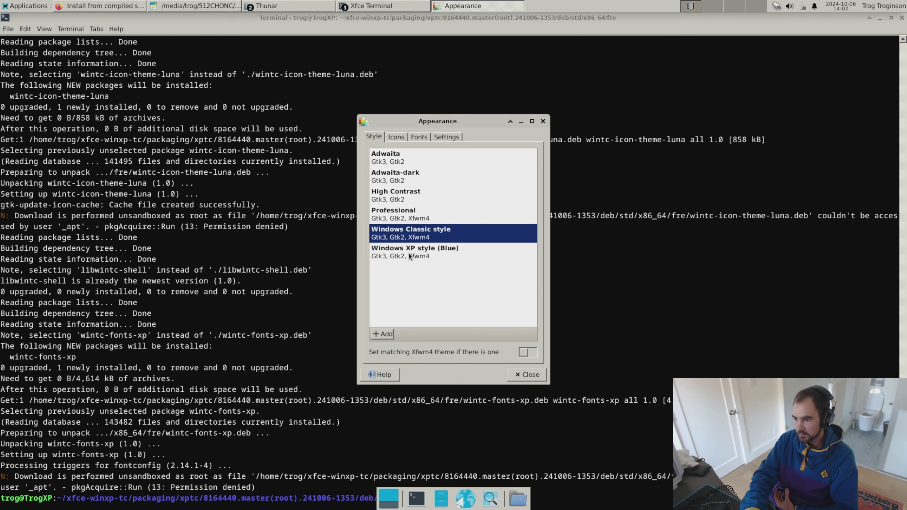
pyautogui.click(410, 254)
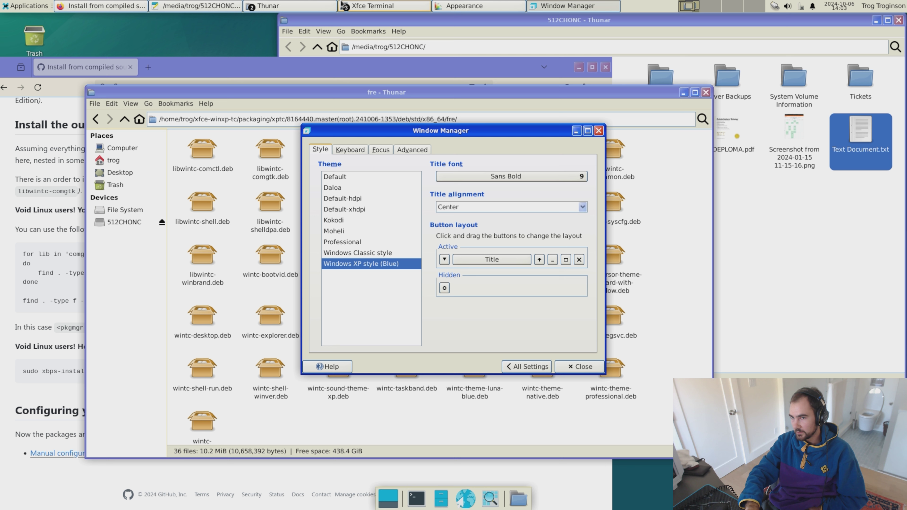
# - Switch the Appearance icon theme to Luna
pyautogui.click(464, 6)
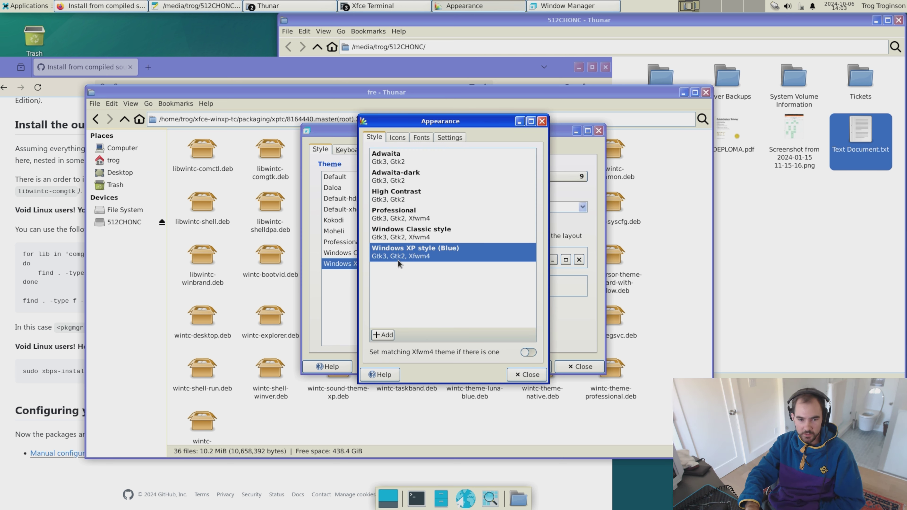
pyautogui.click(400, 141)
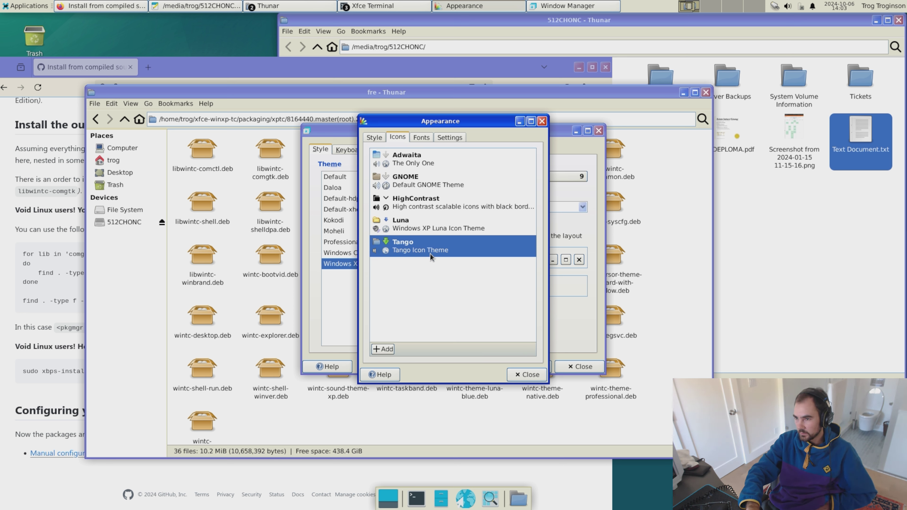
pyautogui.click(416, 223)
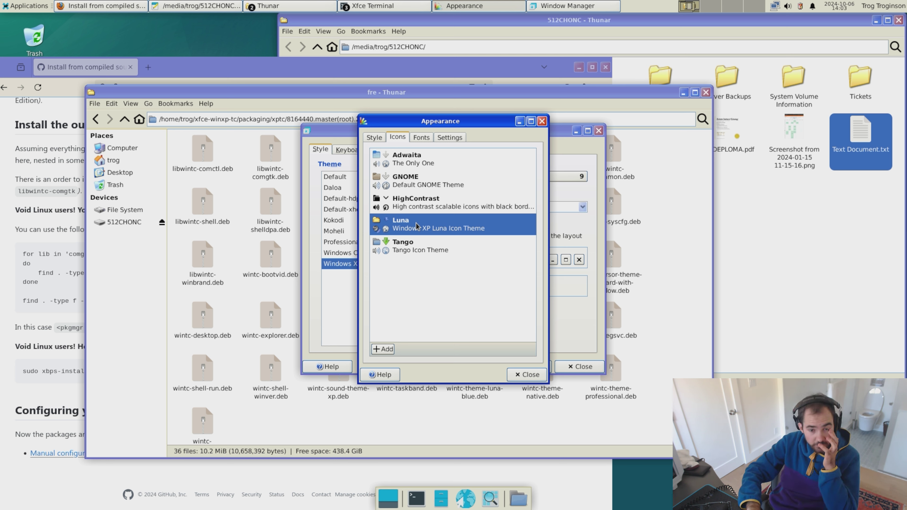
# - Set the default font to Tahoma Regular, trying size 8 before settling on 10
pyautogui.click(421, 137)
pyautogui.click(456, 164)
pyautogui.write('tah')
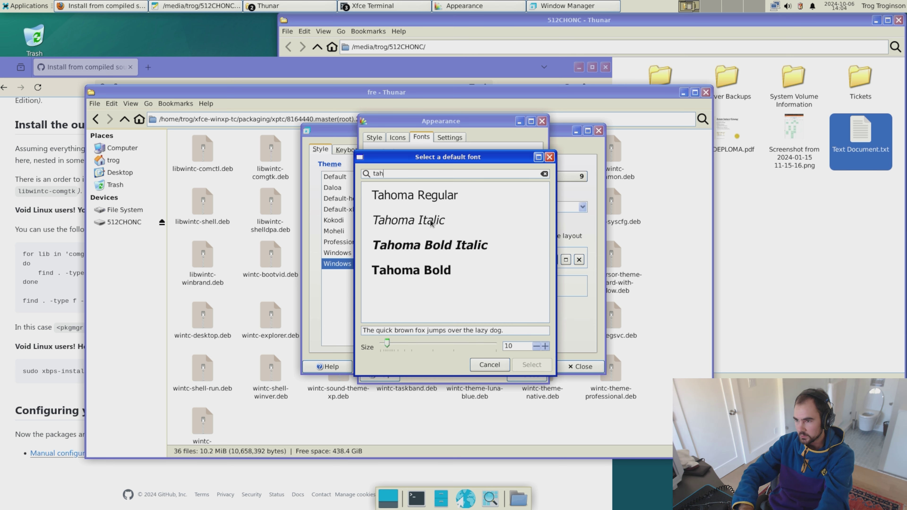
pyautogui.click(416, 197)
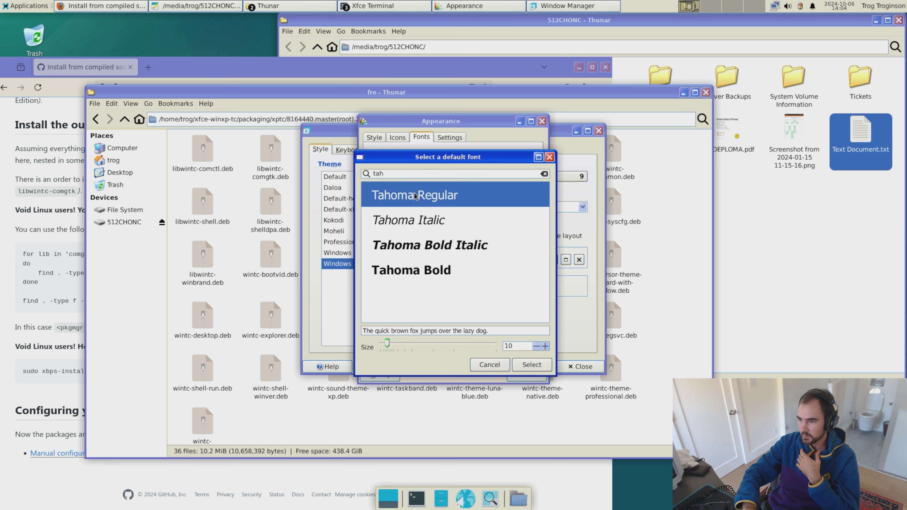
pyautogui.click(521, 366)
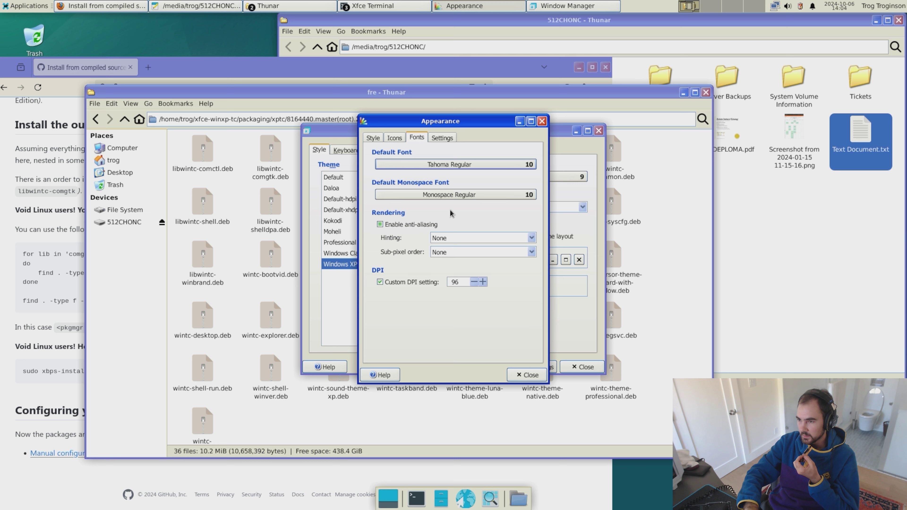
pyautogui.click(486, 170)
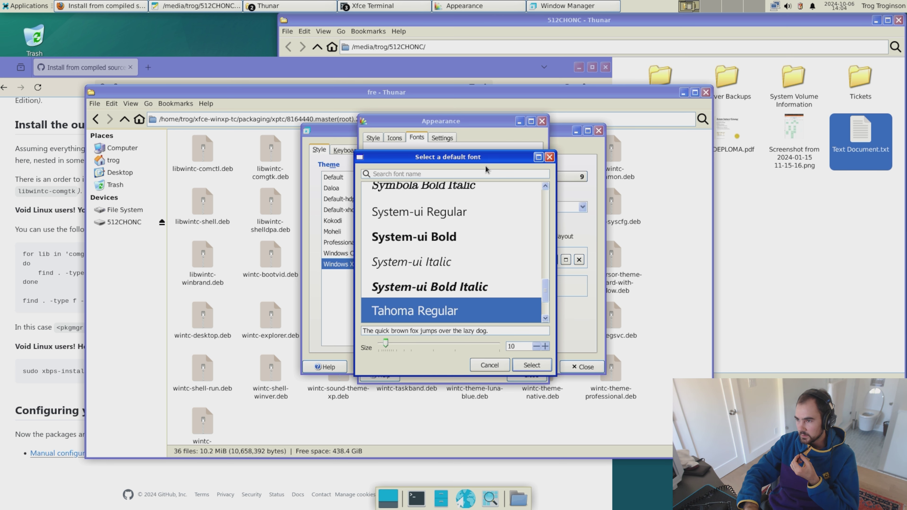
pyautogui.click(536, 345)
pyautogui.click(536, 346)
pyautogui.click(528, 363)
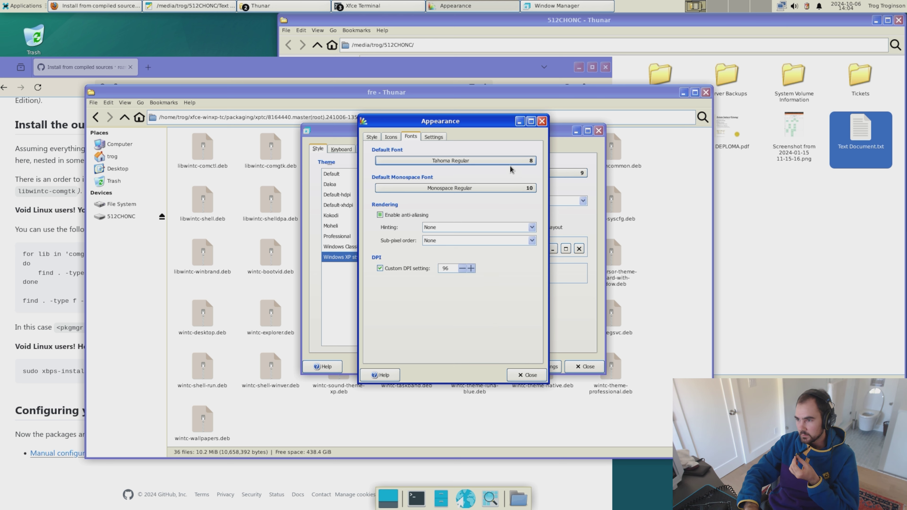
pyautogui.click(492, 161)
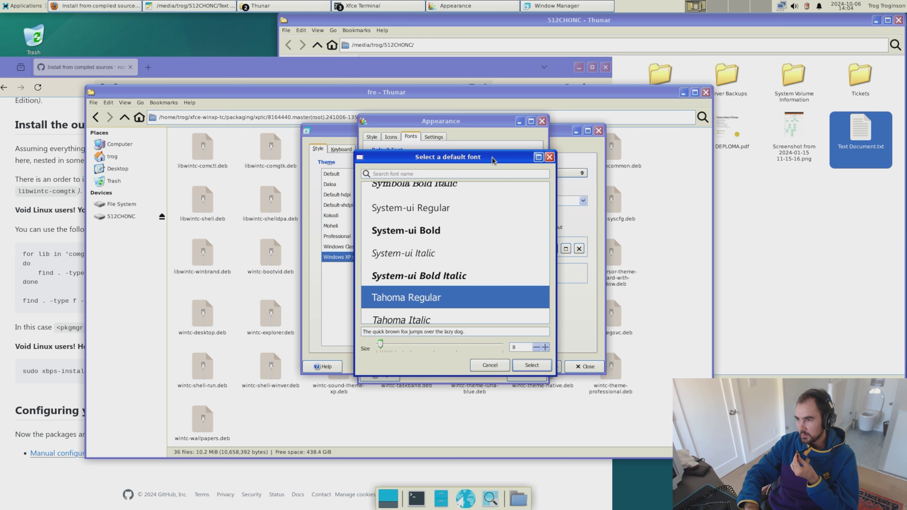
pyautogui.click(545, 347)
pyautogui.click(545, 347)
pyautogui.click(531, 365)
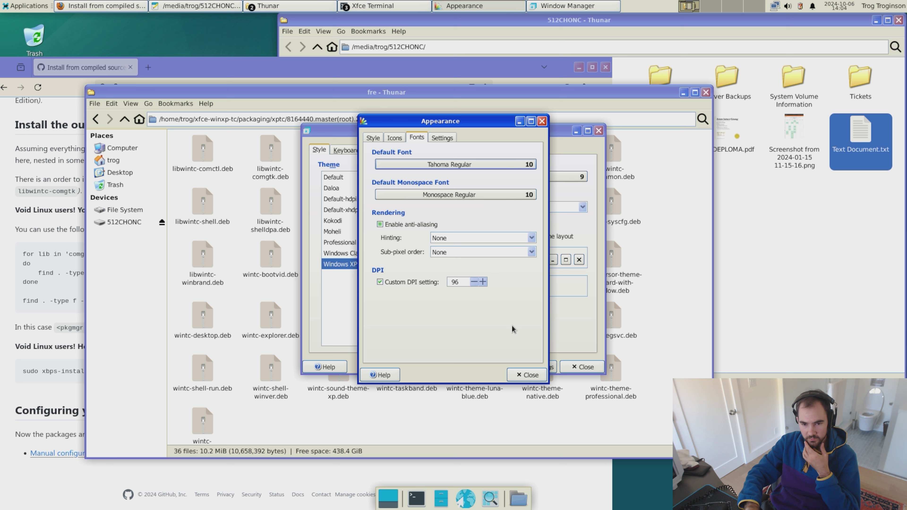
# - Choose Trebuchet MS Bold at size 10 as the window title font
pyautogui.click(354, 172)
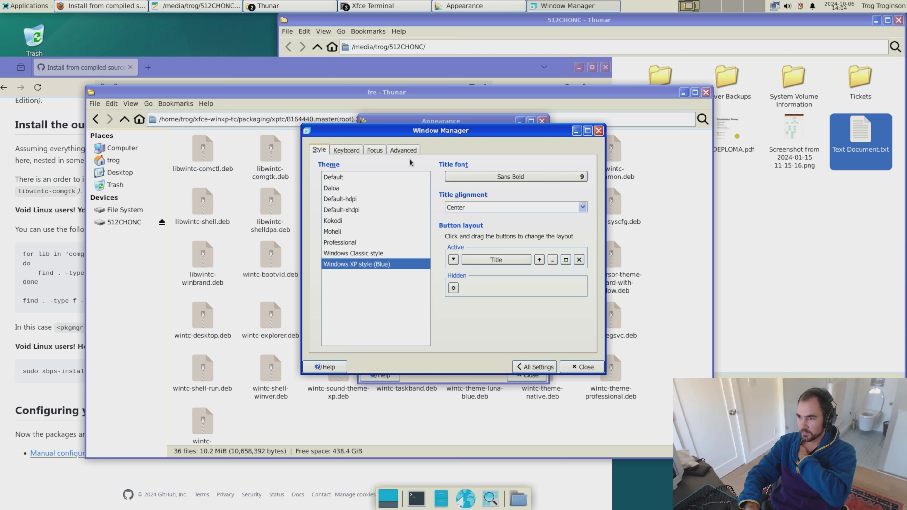
pyautogui.click(460, 177)
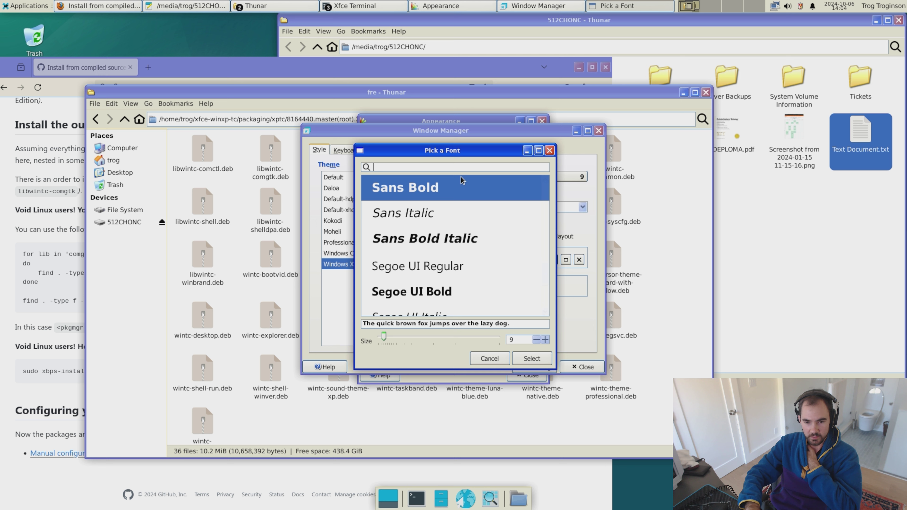
pyautogui.write('treb')
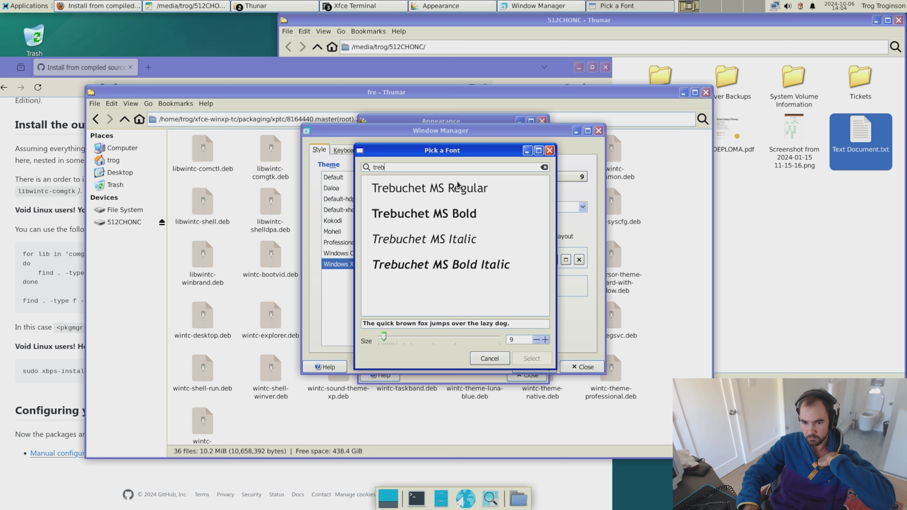
pyautogui.click(453, 213)
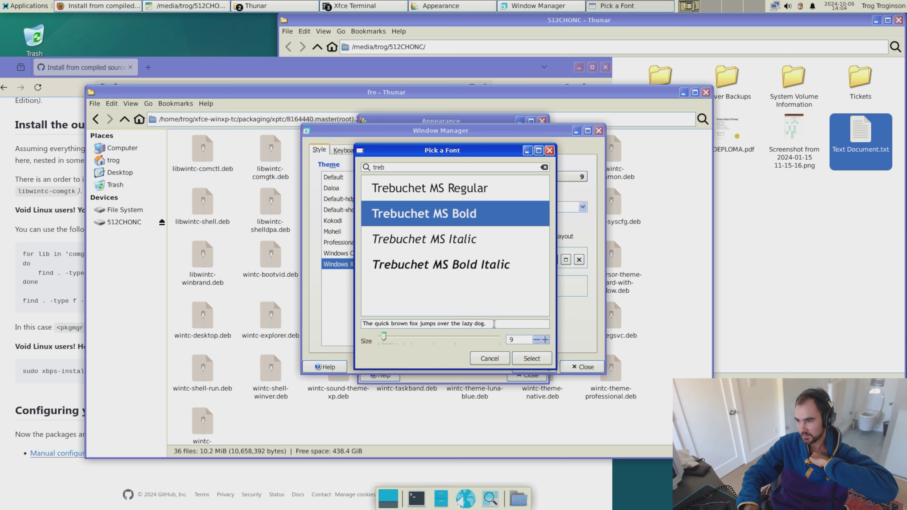
pyautogui.click(545, 341)
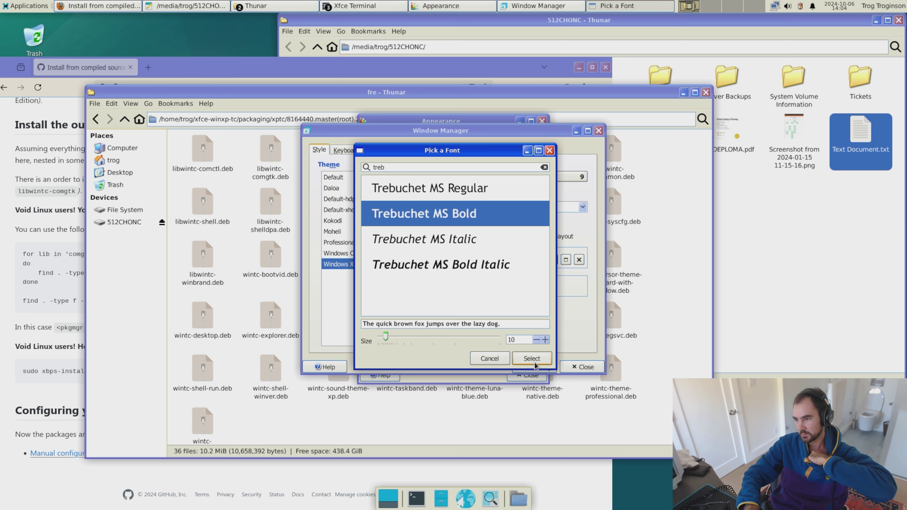
pyautogui.click(534, 361)
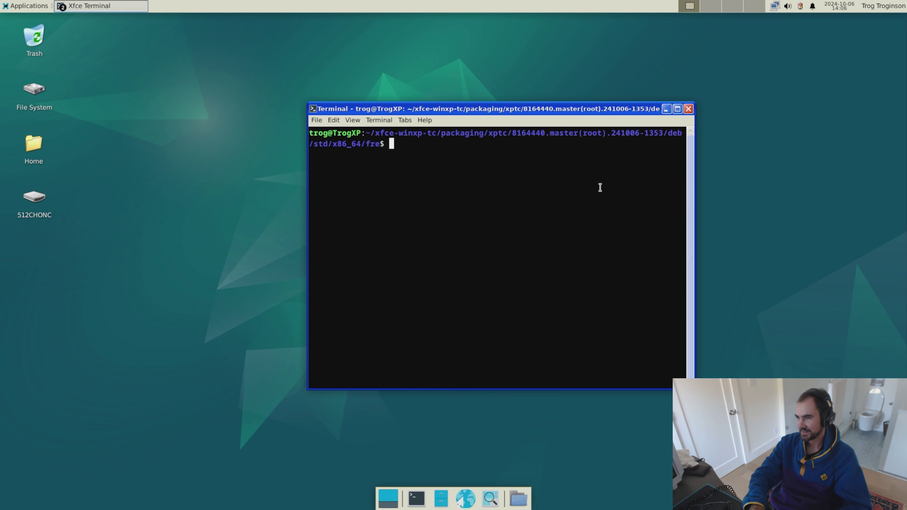
# - Close the terminal and bring up the Compositor page of Window Manager Tweaks
pyautogui.click(688, 109)
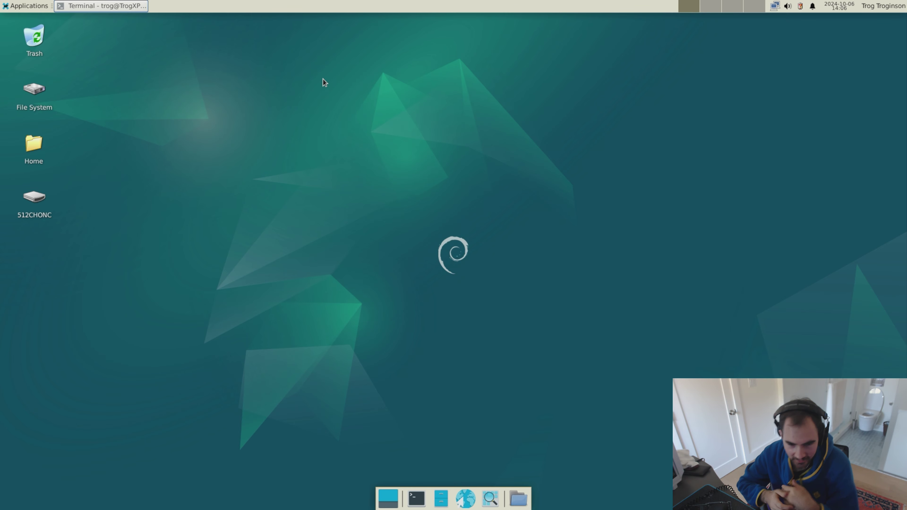
pyautogui.hotkey('alt', 'F1')
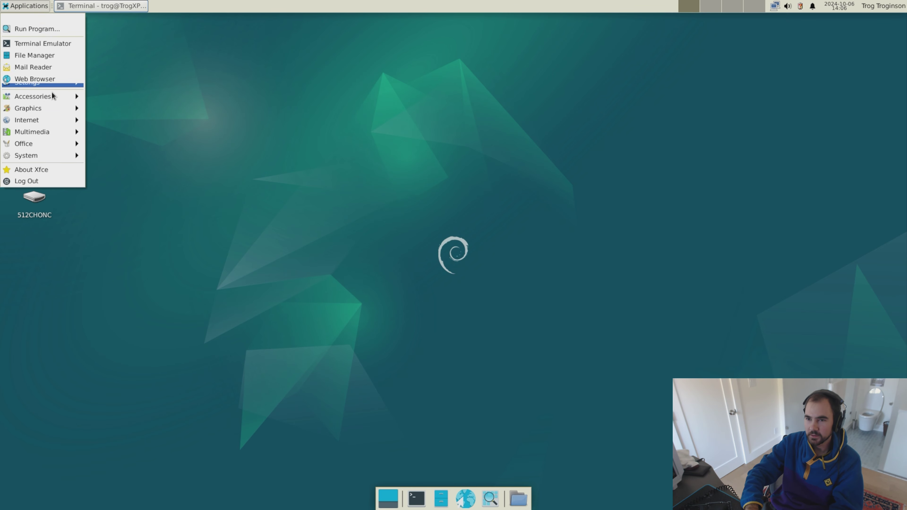
pyautogui.click(221, 107)
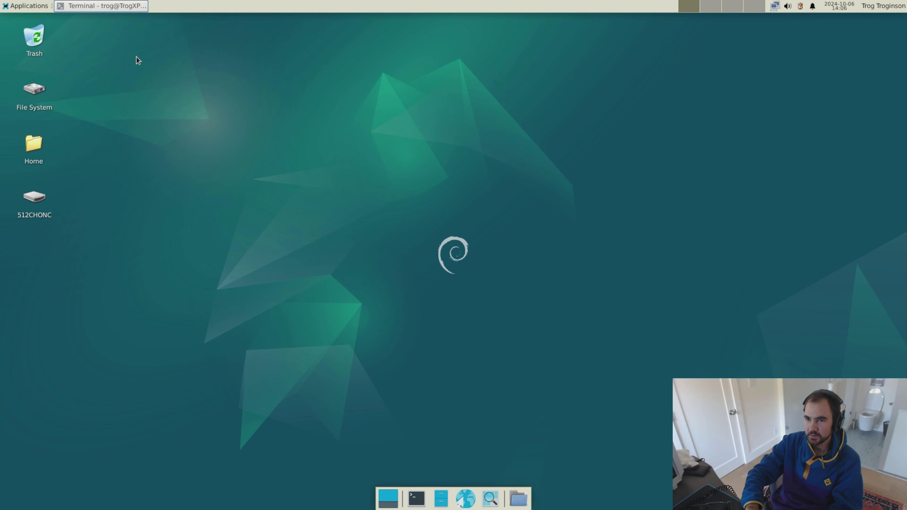
pyautogui.click(42, 6)
pyautogui.moveTo(54, 83)
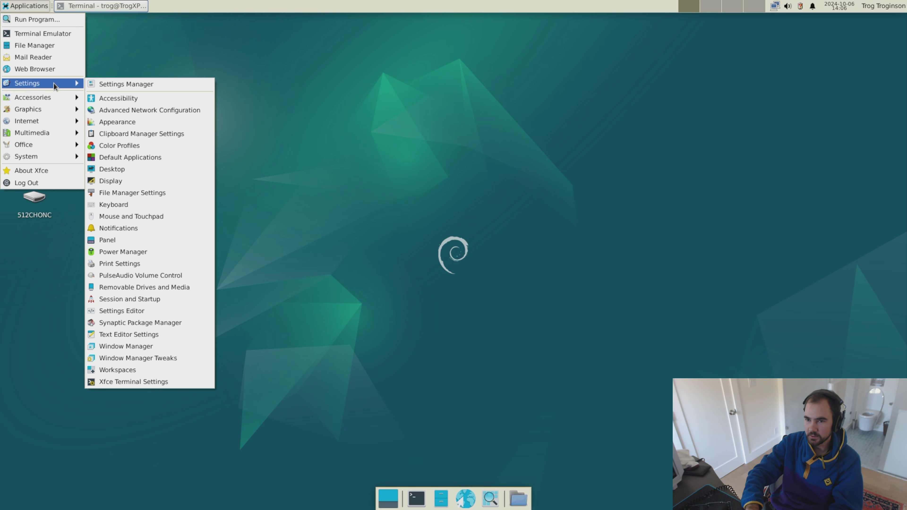
pyautogui.click(108, 85)
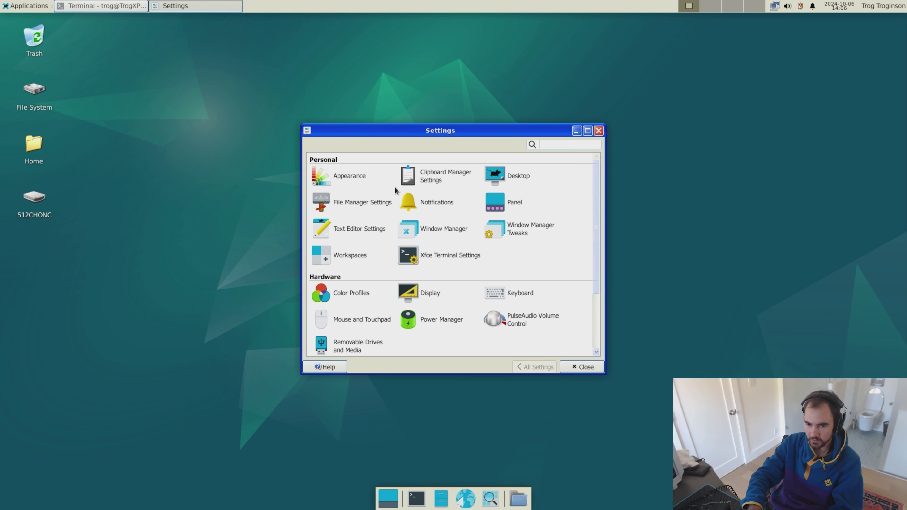
pyautogui.click(523, 235)
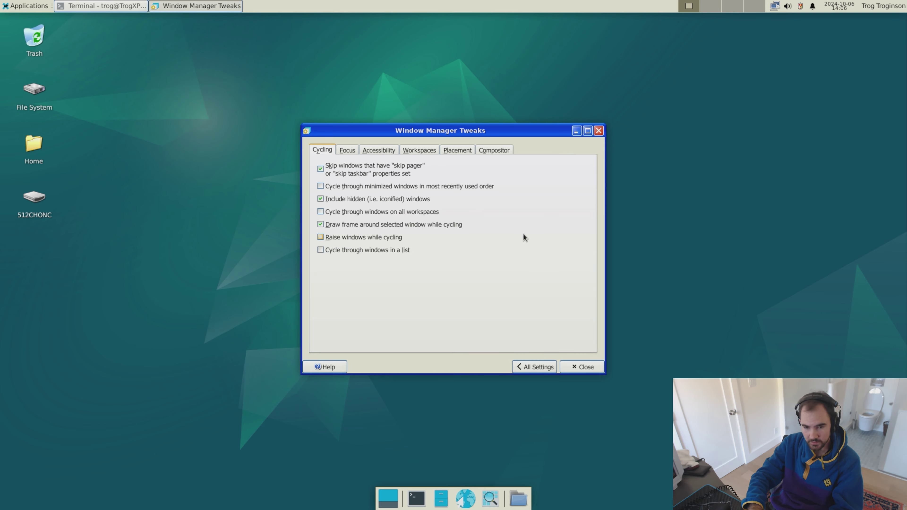
pyautogui.click(482, 151)
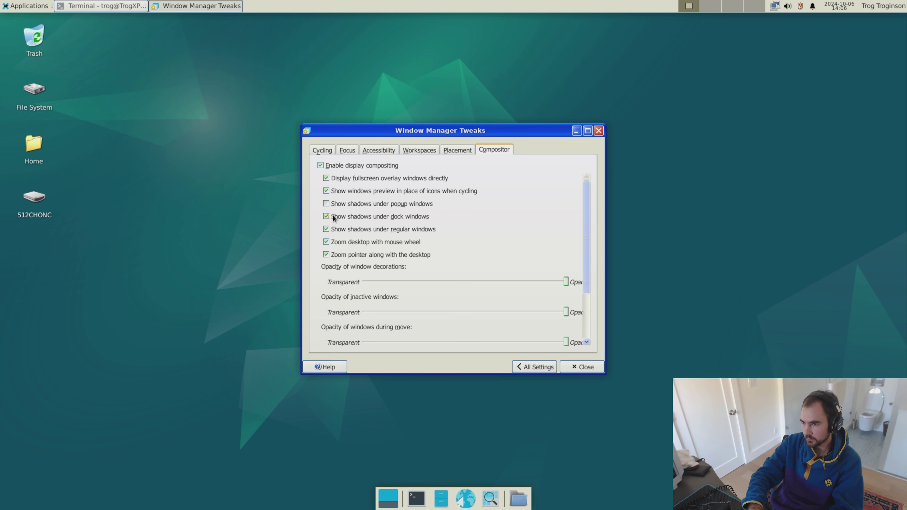
# - Disable shadows under regular and dock windows, then close Window Manager Tweaks
pyautogui.click(326, 229)
pyautogui.click(326, 229)
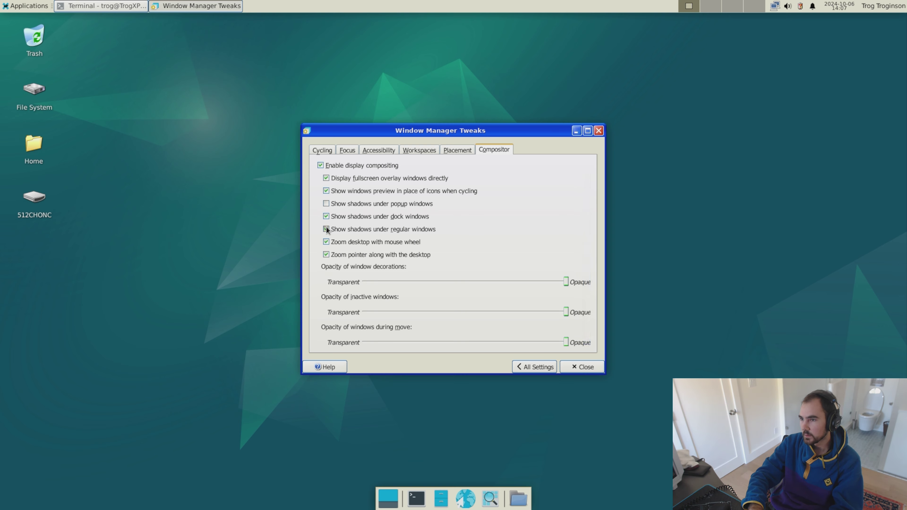
pyautogui.click(326, 229)
pyautogui.click(327, 229)
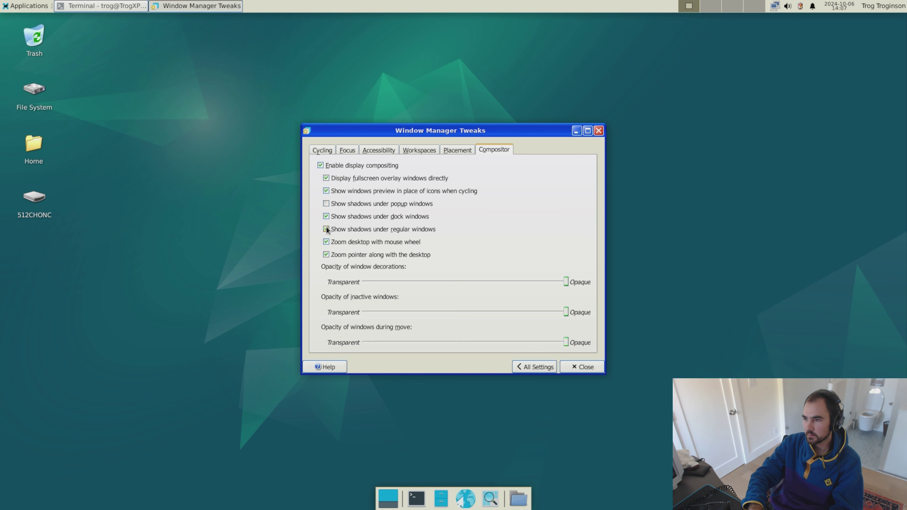
pyautogui.click(327, 229)
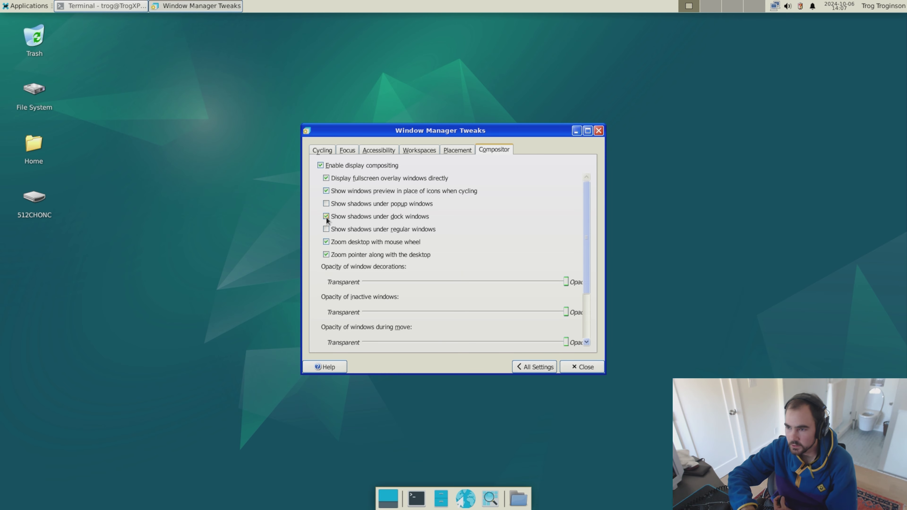
pyautogui.click(326, 217)
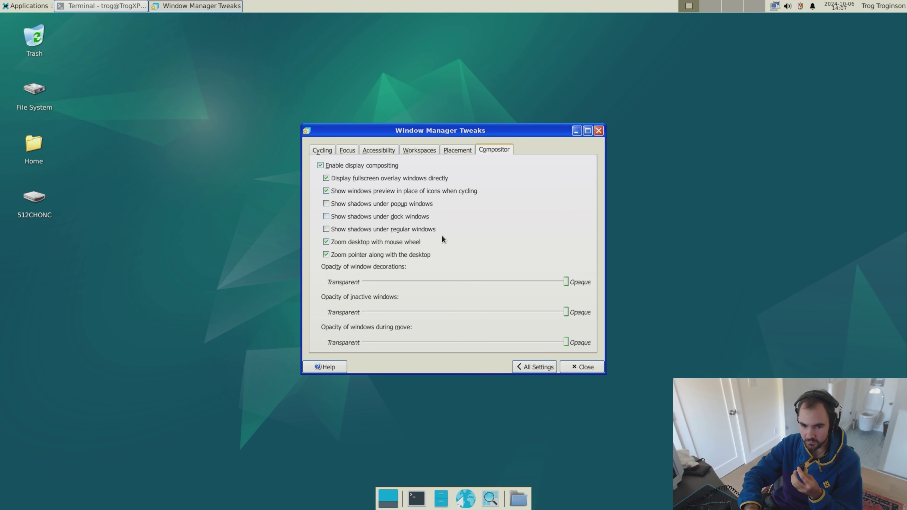
pyautogui.click(598, 131)
# - Select Windows XP Standard as the cursor theme in Mouse and Touchpad settings
pyautogui.click(25, 5)
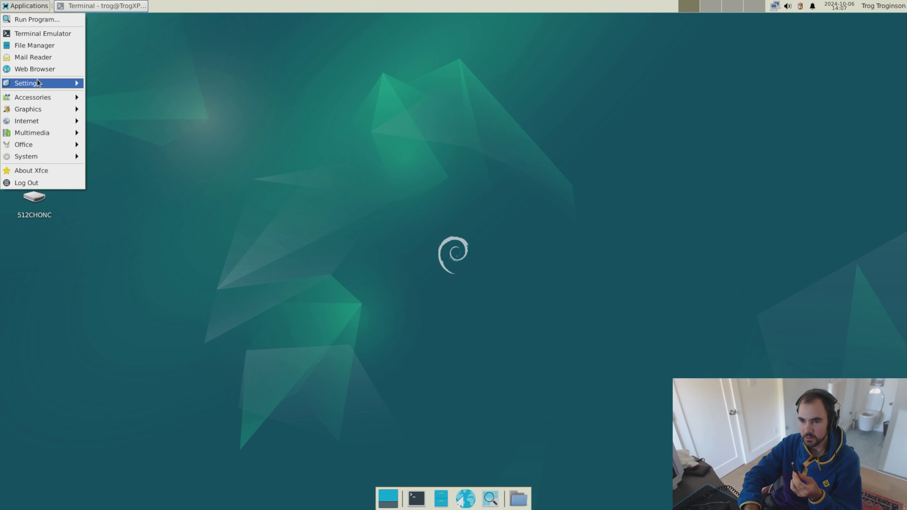
pyautogui.moveTo(39, 86)
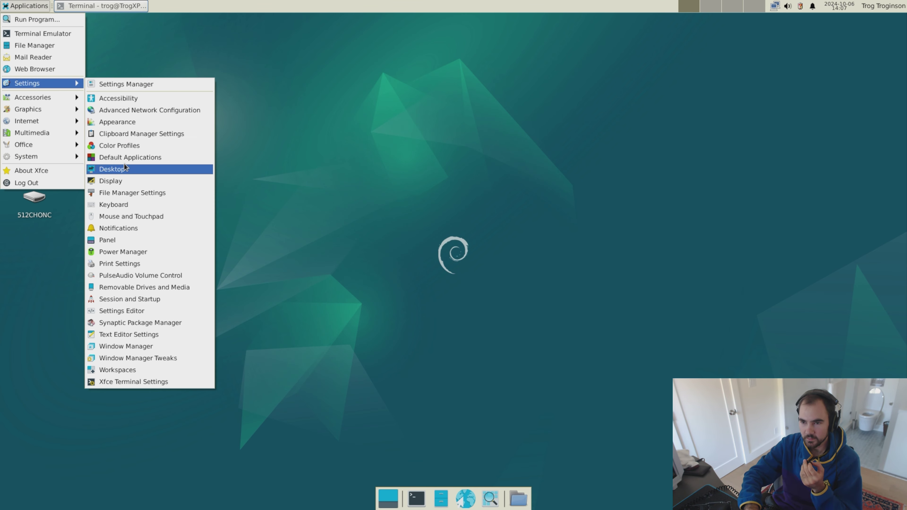
pyautogui.click(118, 85)
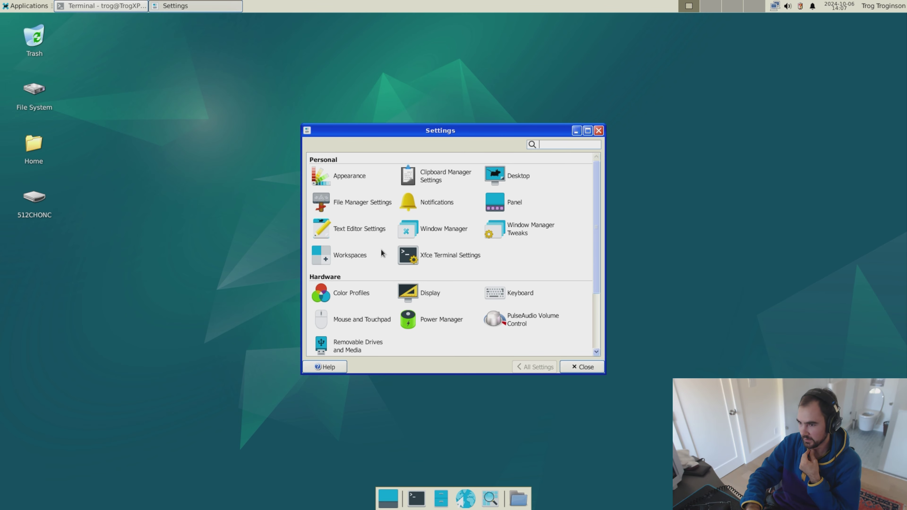
pyautogui.click(362, 318)
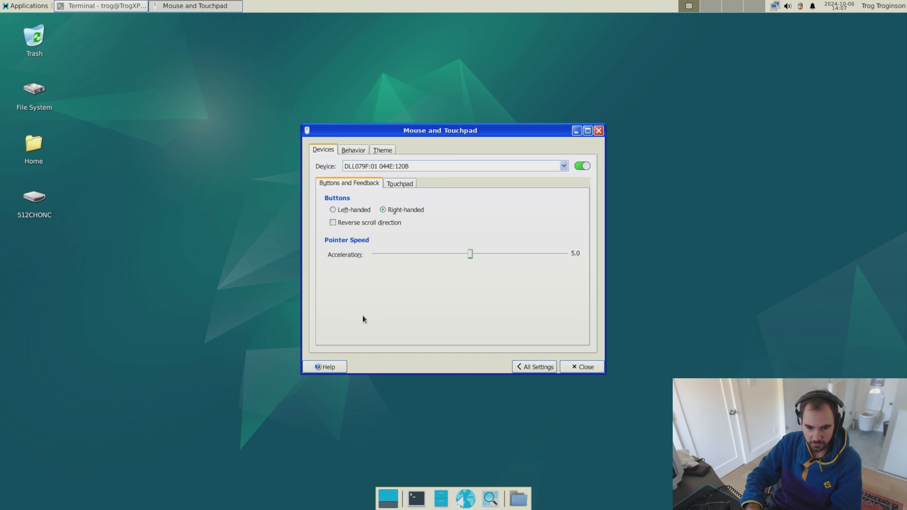
pyautogui.click(388, 150)
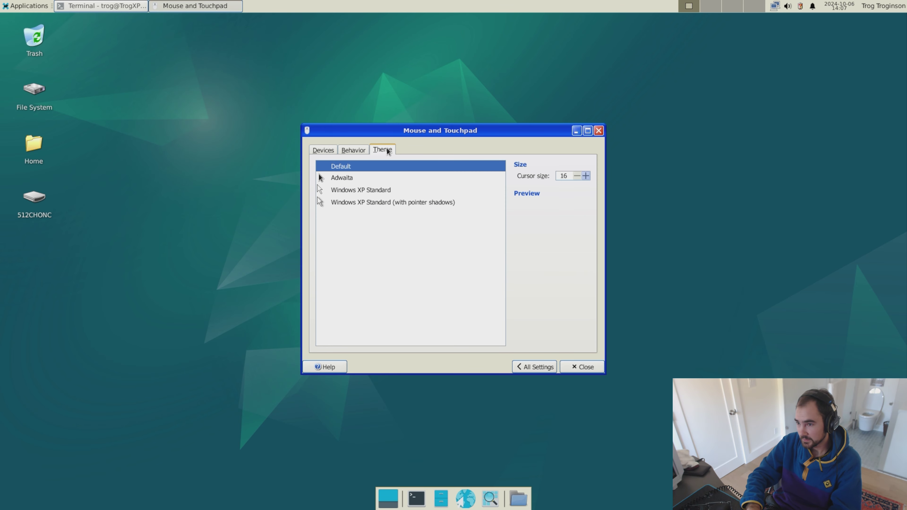
pyautogui.click(373, 191)
pyautogui.click(384, 203)
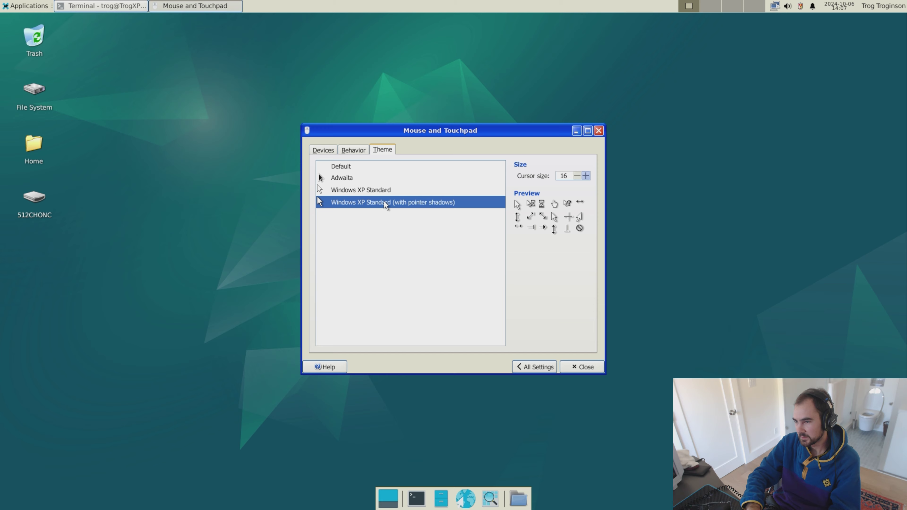
pyautogui.click(373, 190)
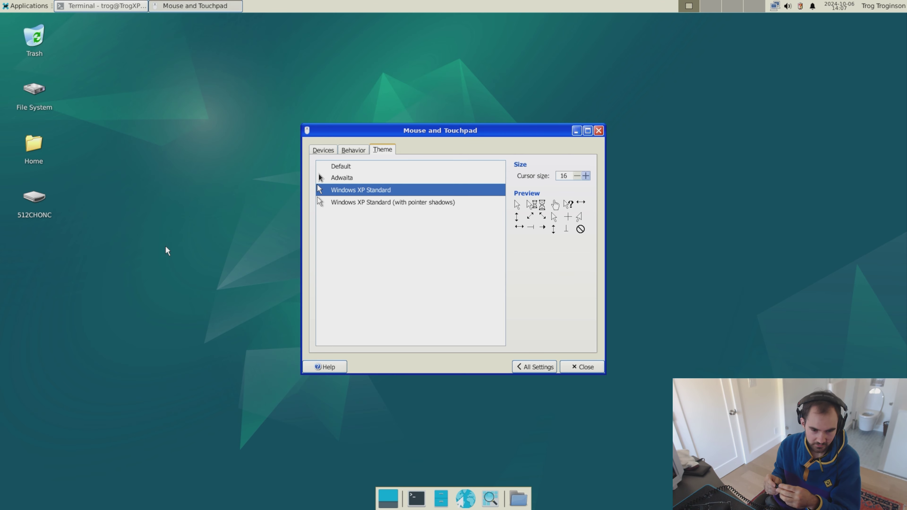
# - Run xfce4-panel --quit and xfdesktop --quit in the terminal
pyautogui.click(101, 5)
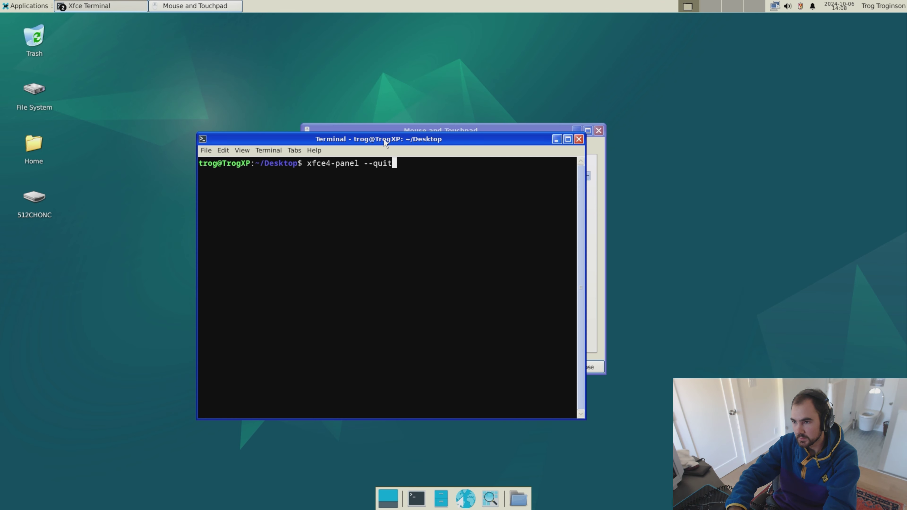
pyautogui.press('Return')
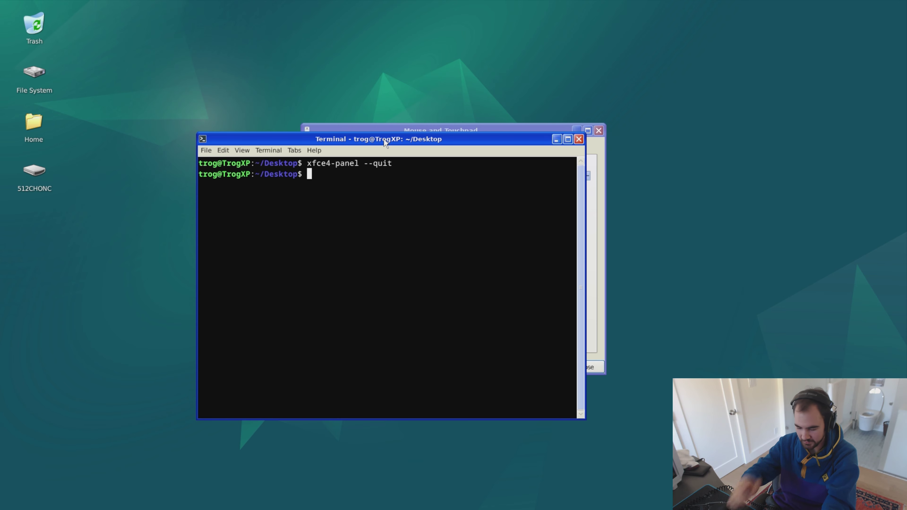
pyautogui.write('xf d')
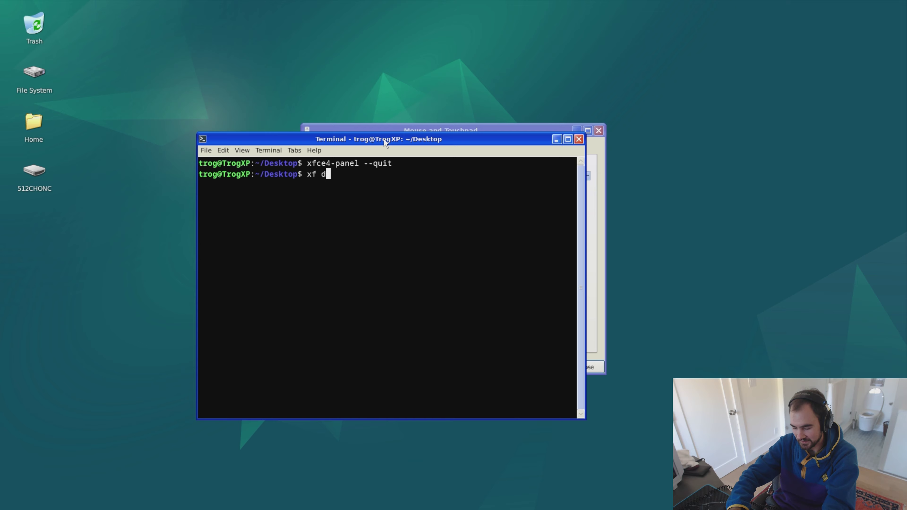
pyautogui.write('esktop --quit')
pyautogui.press('Return')
pyautogui.write('xfdesktop --quit')
pyautogui.press('Return')
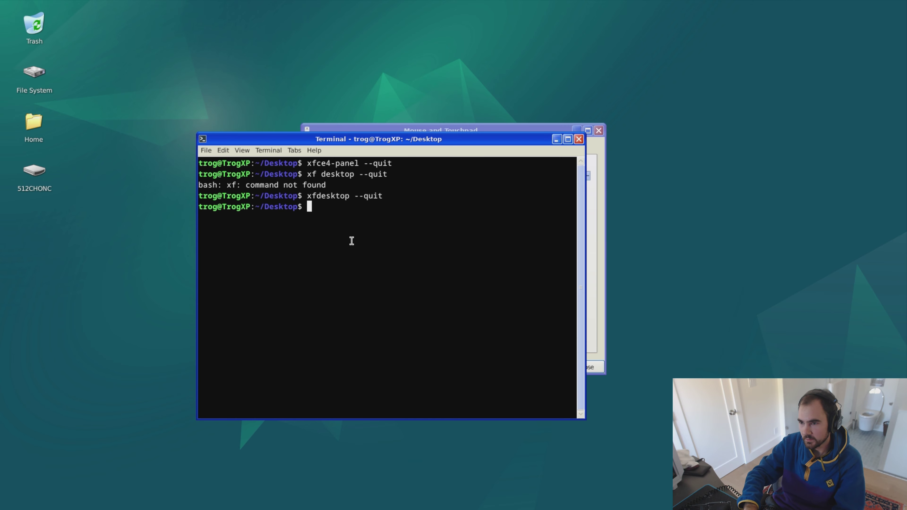
# - Restart the panel by running xfce4-panel, then close the terminal
pyautogui.press('Up')
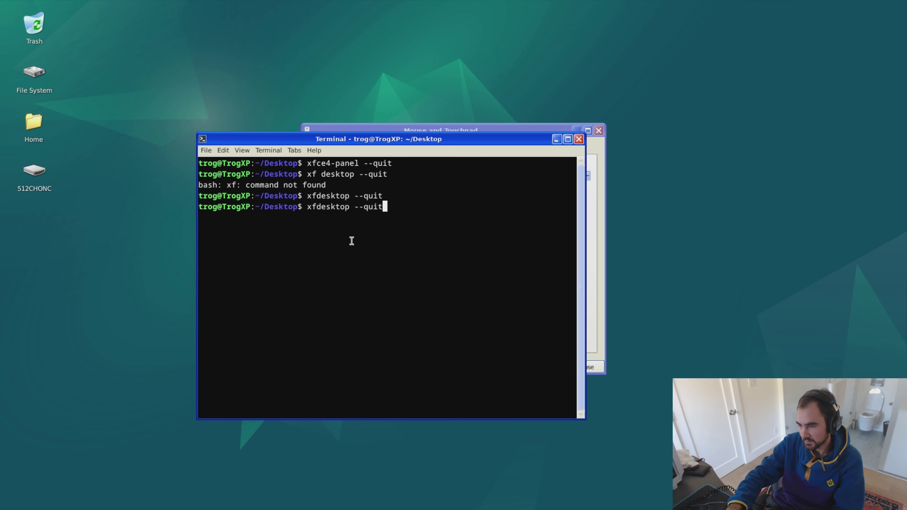
pyautogui.press('Up')
pyautogui.press('Up')
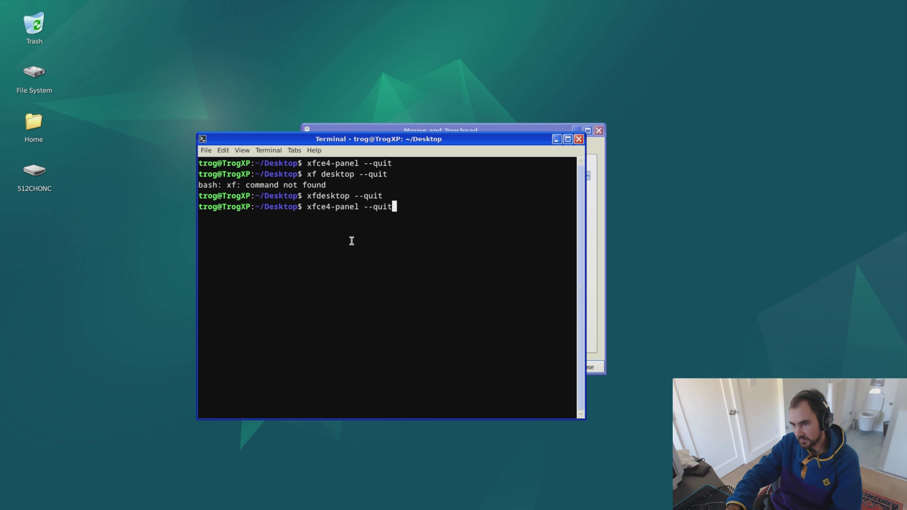
pyautogui.press('BackSpace')
pyautogui.press('BackSpace')
pyautogui.press('BackSpace')
pyautogui.press('BackSpace')
pyautogui.press('BackSpace')
pyautogui.press('BackSpace')
pyautogui.press('Return')
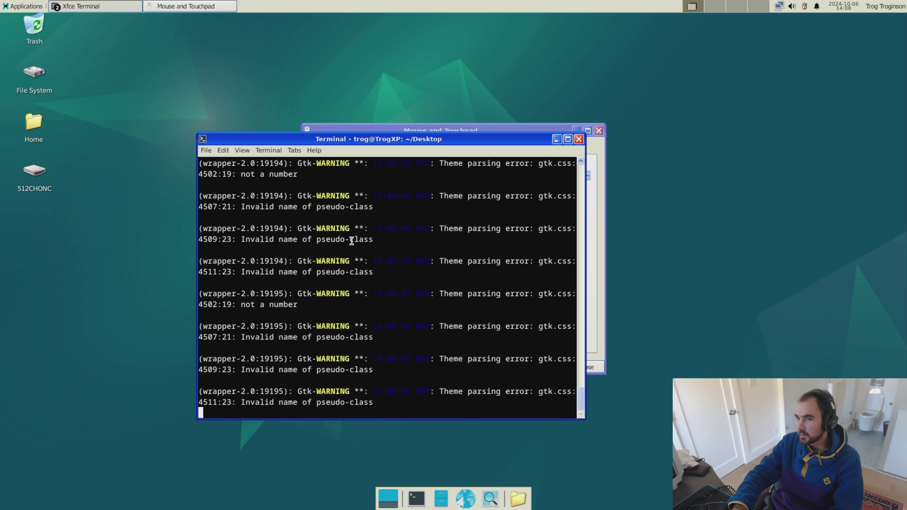
pyautogui.scroll(10, 456, 343)
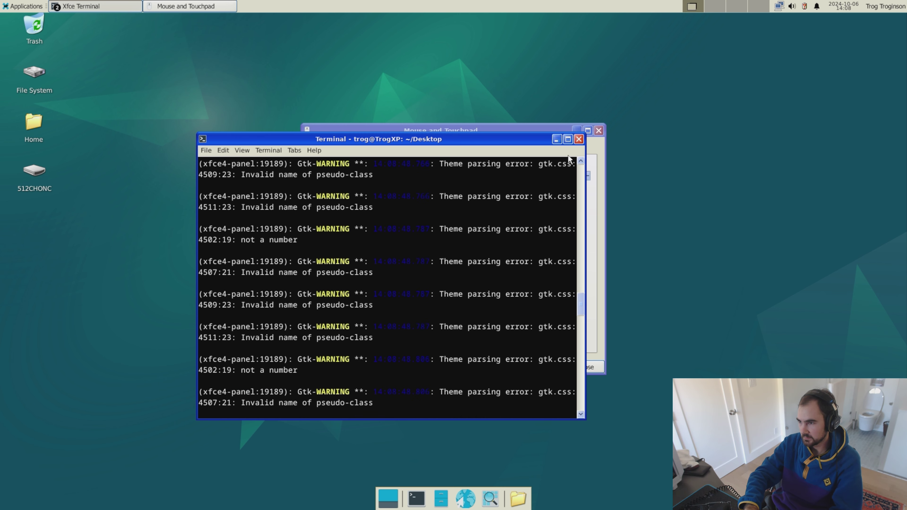
pyautogui.click(579, 139)
pyautogui.click(595, 250)
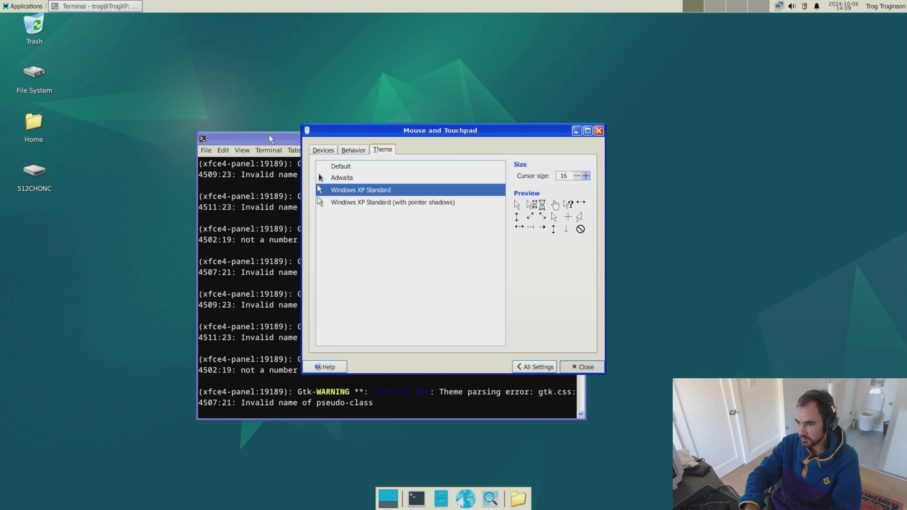
# - Open the home folder from Places, centre its Thunar window, then close it
pyautogui.click(893, 7)
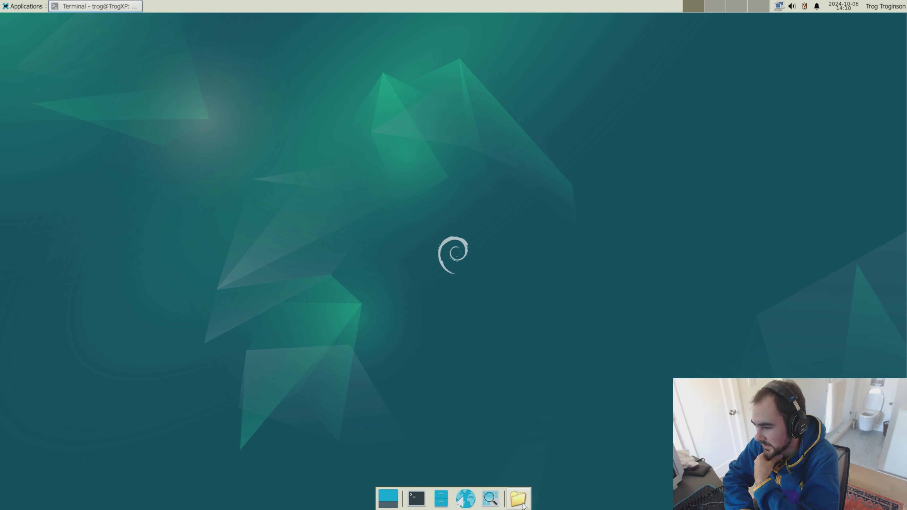
pyautogui.click(518, 499)
pyautogui.click(543, 339)
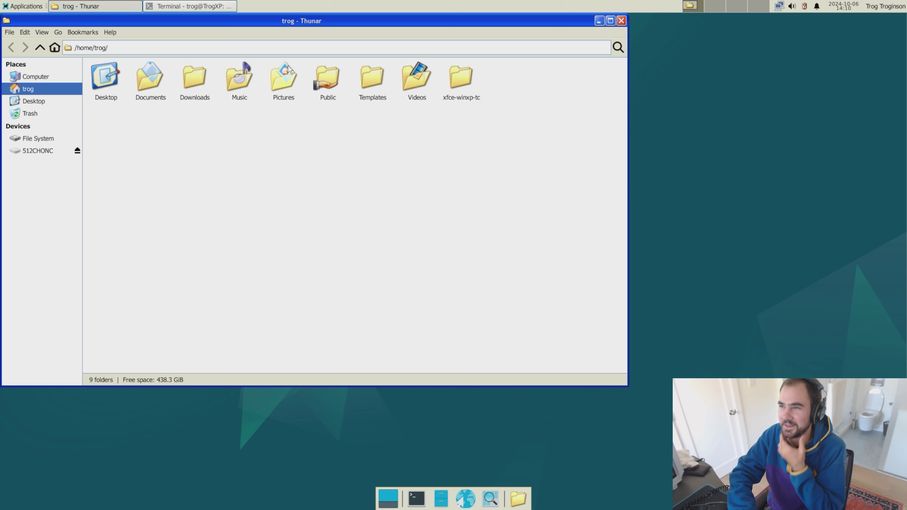
pyautogui.moveTo(210, 22); pyautogui.dragTo(372, 73)
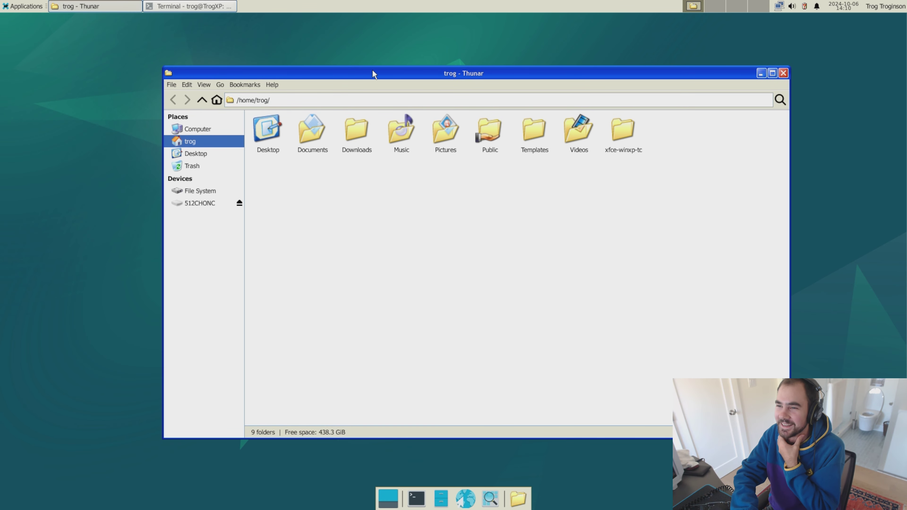
pyautogui.click(783, 73)
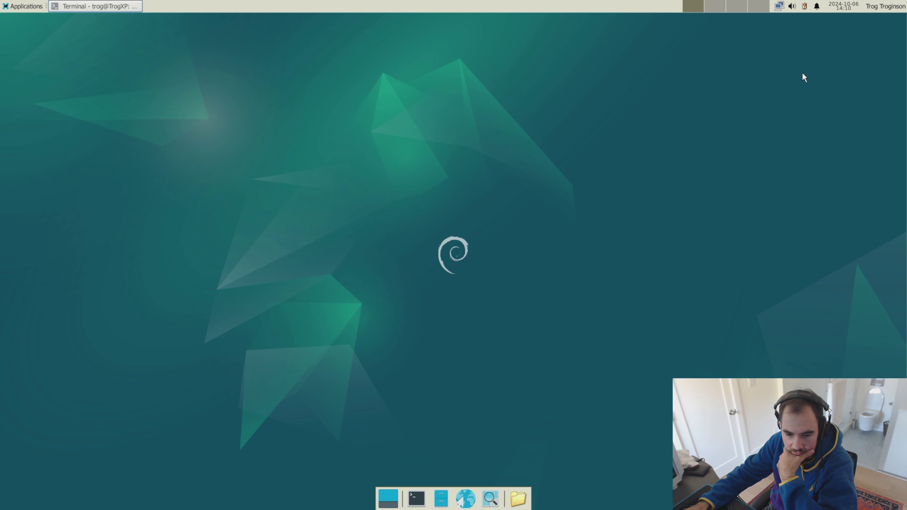
pyautogui.click(3, 5)
# - In Session and Startup, add autostart entry 'WinTC Desktop' with command wintc-desktop
pyautogui.moveTo(64, 86)
pyautogui.click(100, 88)
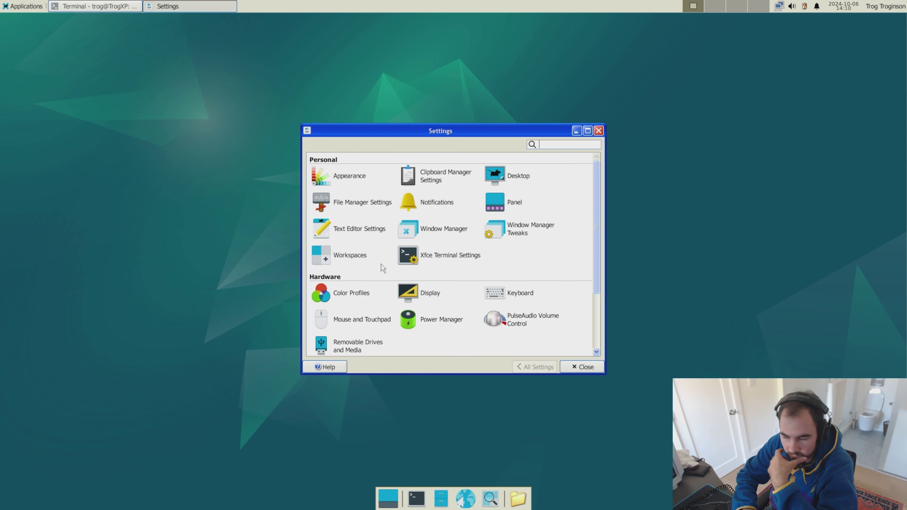
pyautogui.scroll(-5, 512, 266)
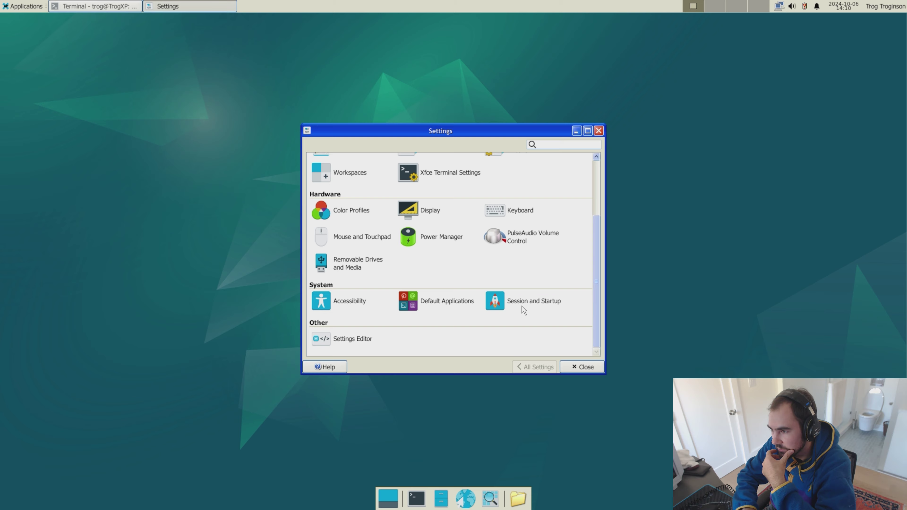
pyautogui.click(521, 306)
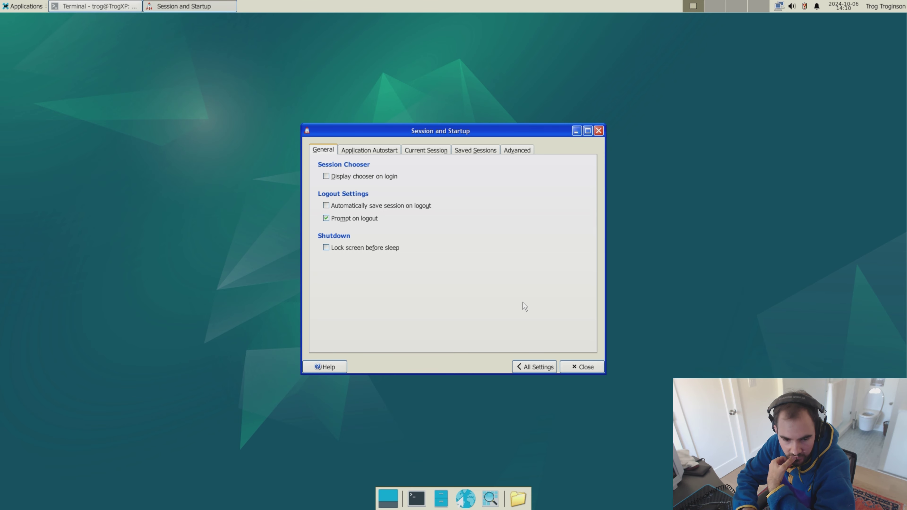
pyautogui.click(369, 150)
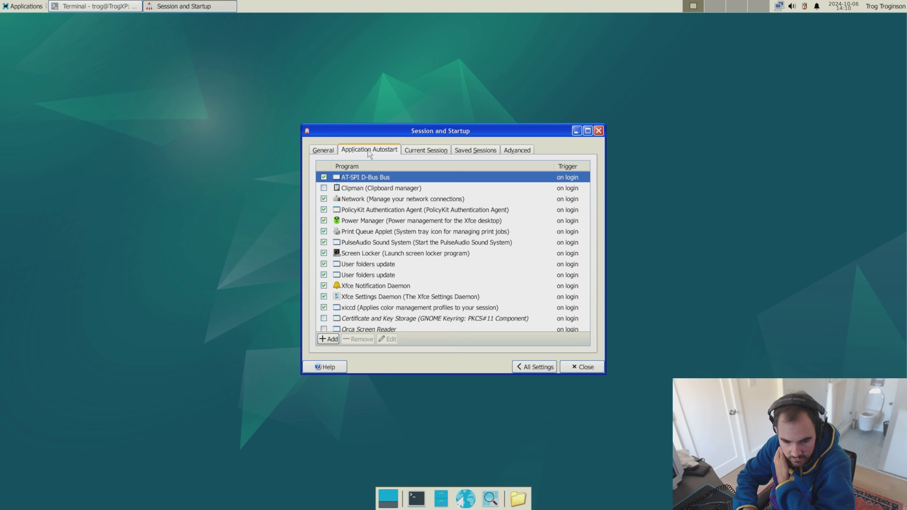
pyautogui.click(328, 339)
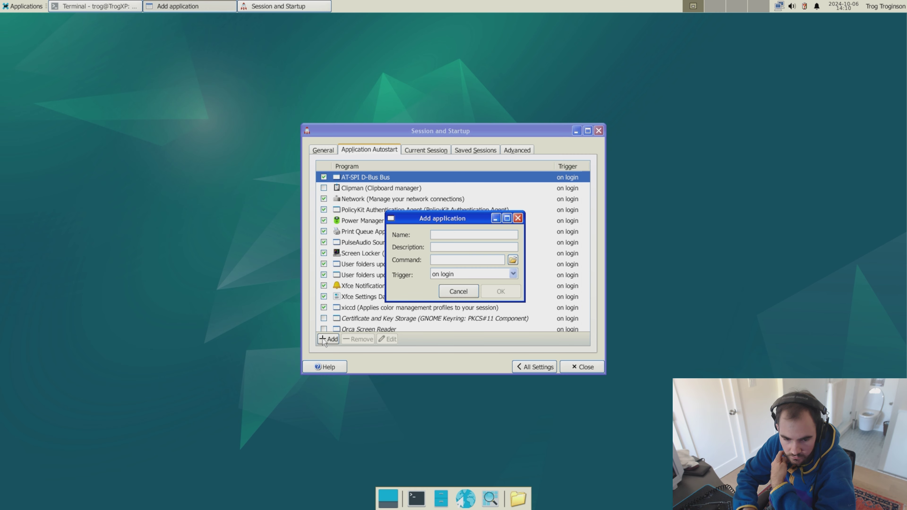
pyautogui.write('Win')
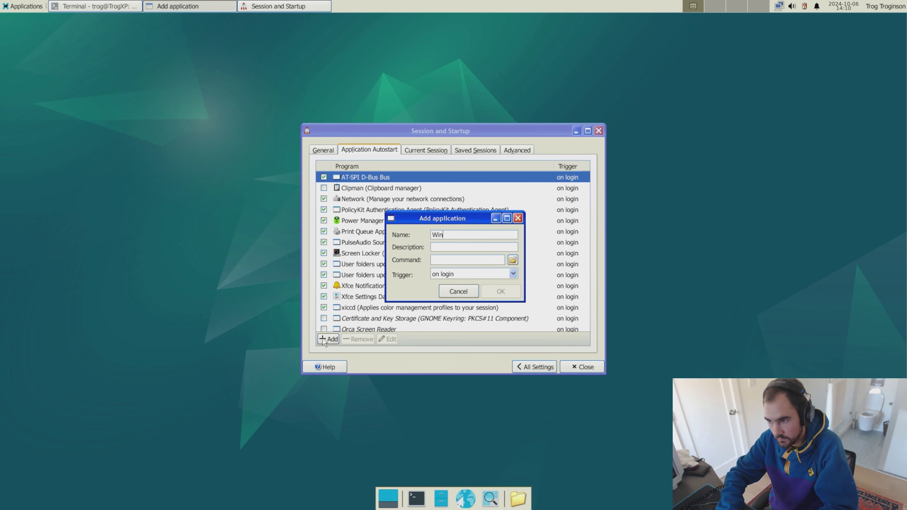
pyautogui.write('T')
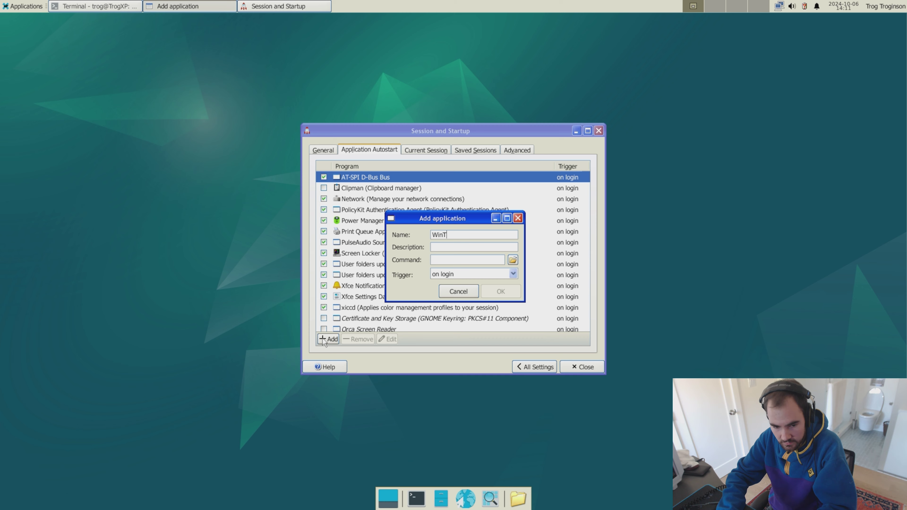
pyautogui.write('C De')
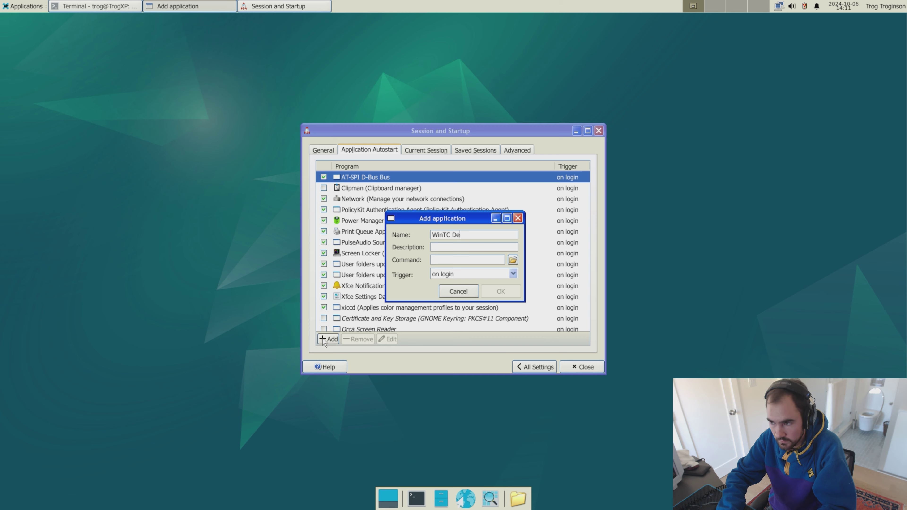
pyautogui.write('sktop')
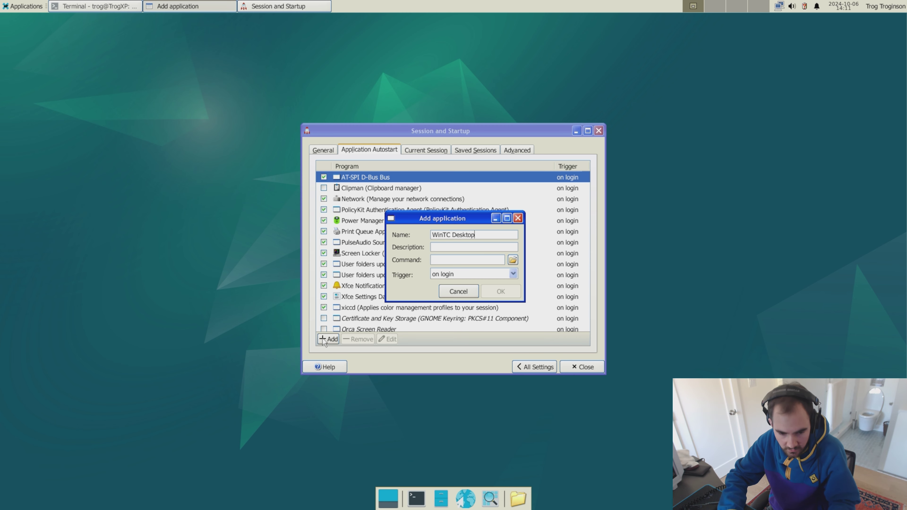
pyautogui.click(445, 258)
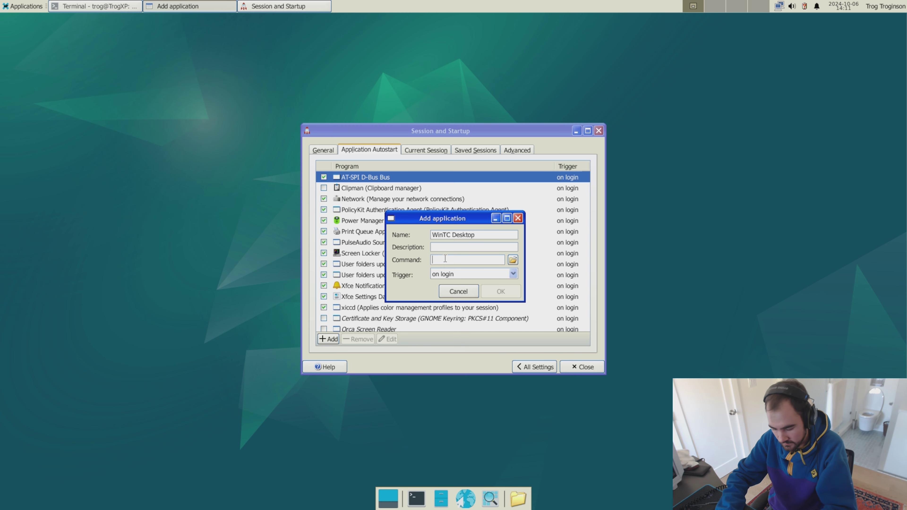
pyautogui.write('win')
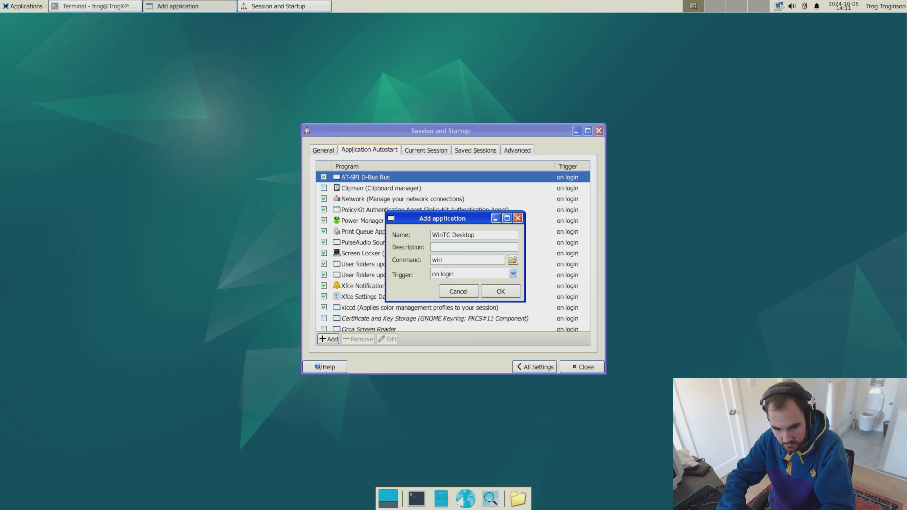
pyautogui.write('tc-')
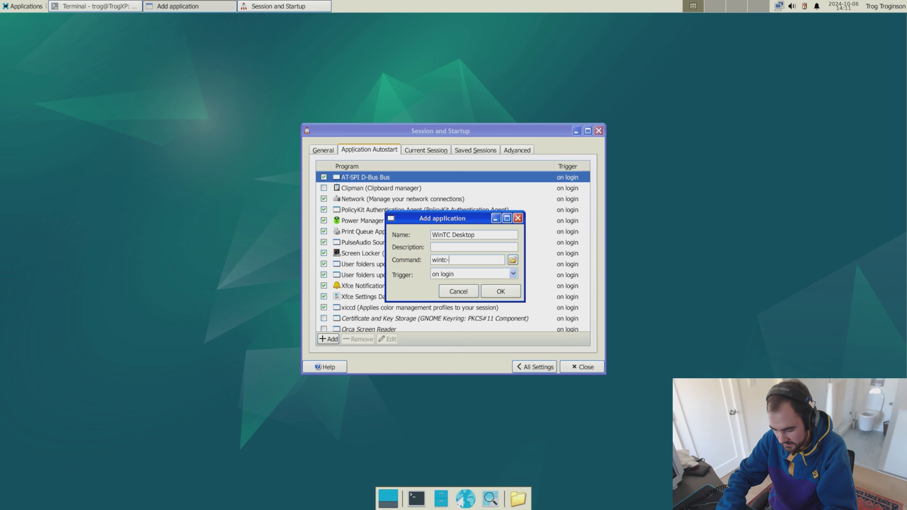
pyautogui.write('desktop')
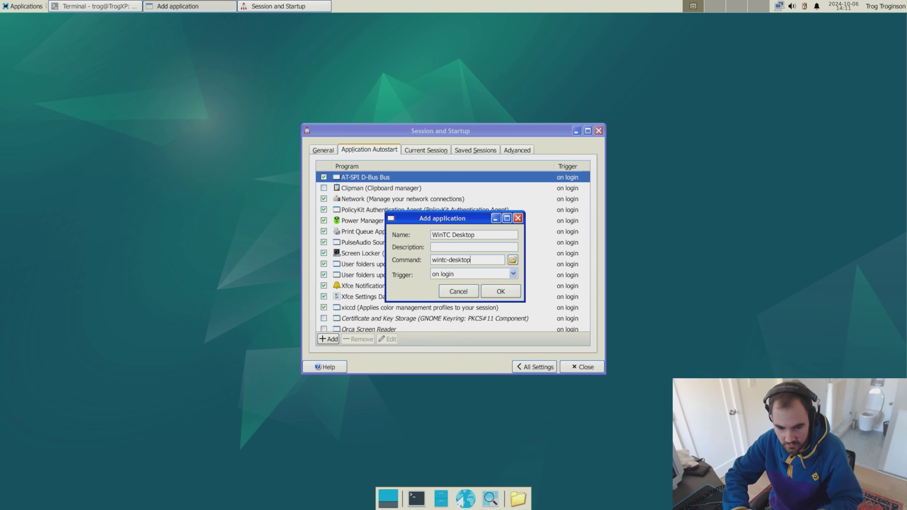
pyautogui.click(499, 292)
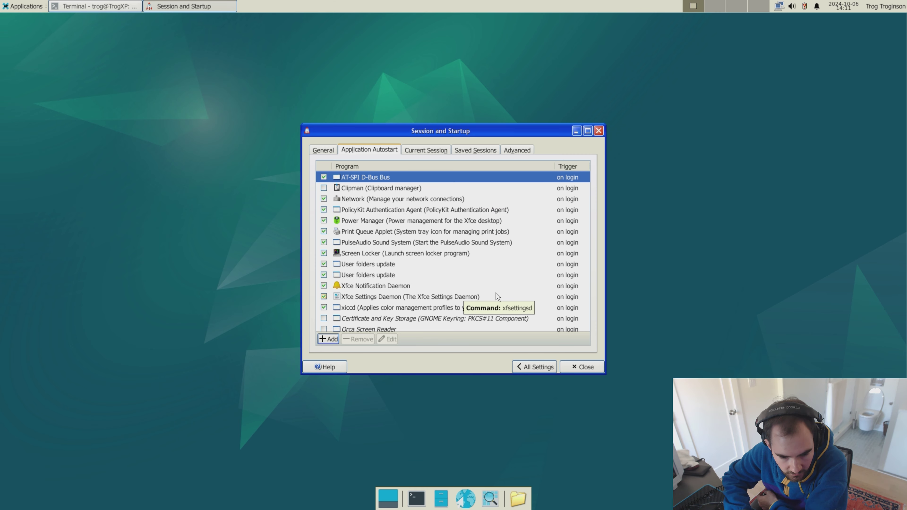
# - Begin a second autostart entry named wintc-taskband, entering its command and fixing a typo
pyautogui.click(326, 342)
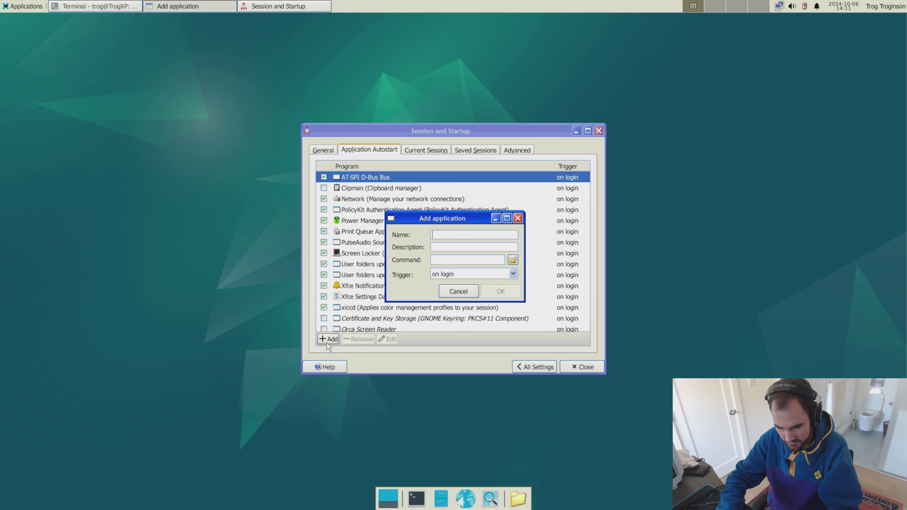
pyautogui.write('wint')
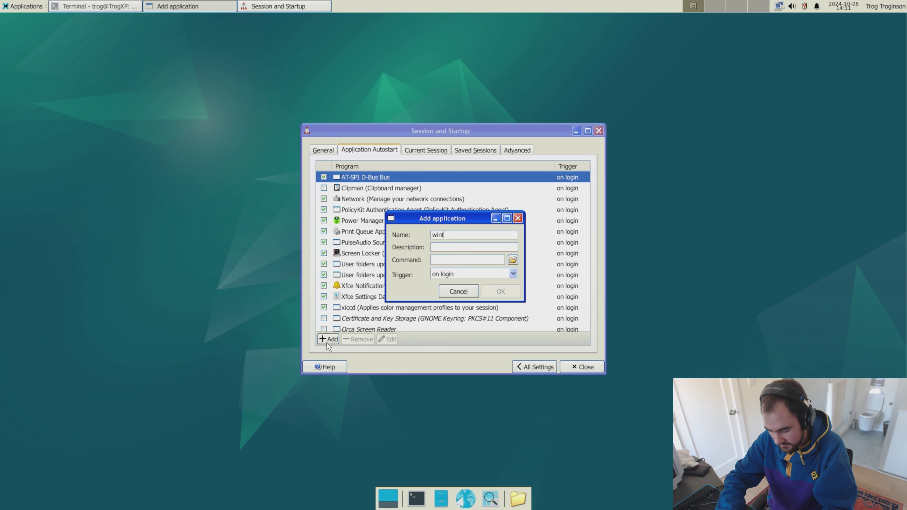
pyautogui.write('c-t')
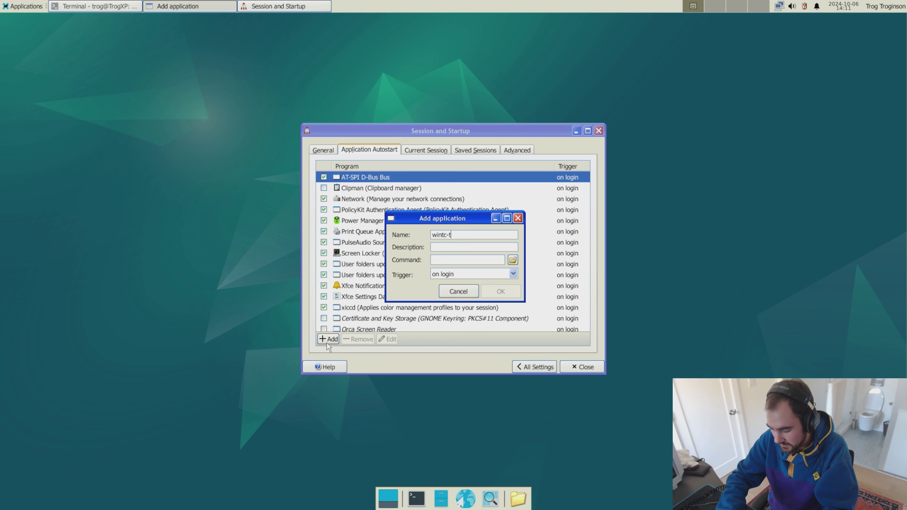
pyautogui.write('askband')
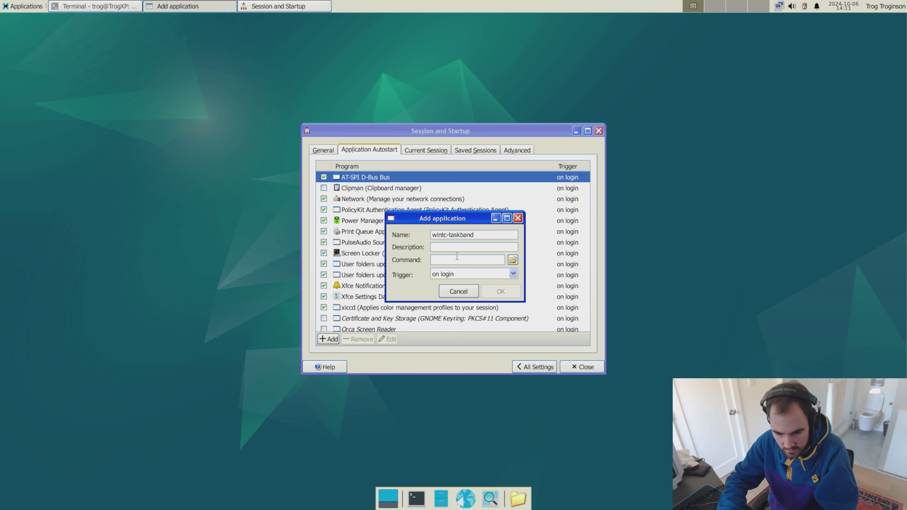
pyautogui.write('win-tc')
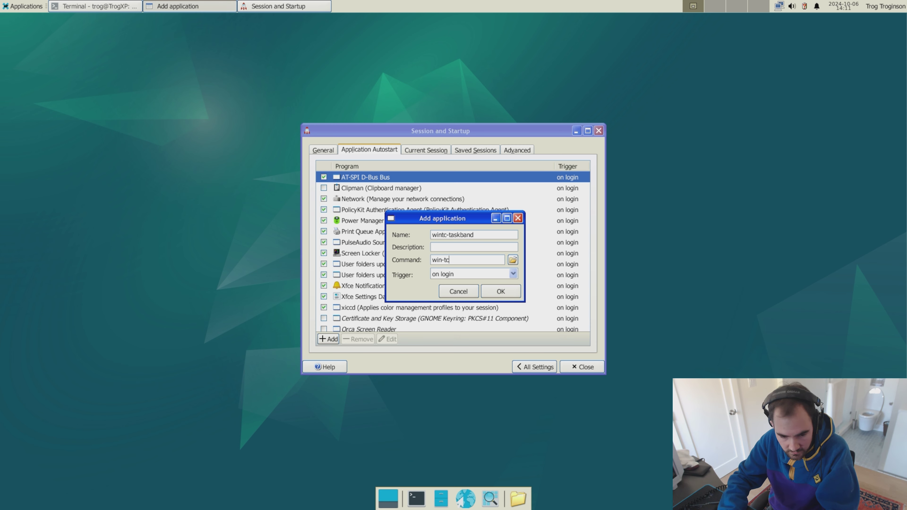
pyautogui.press('BackSpace')
pyautogui.press('BackSpace')
pyautogui.press('BackSpace')
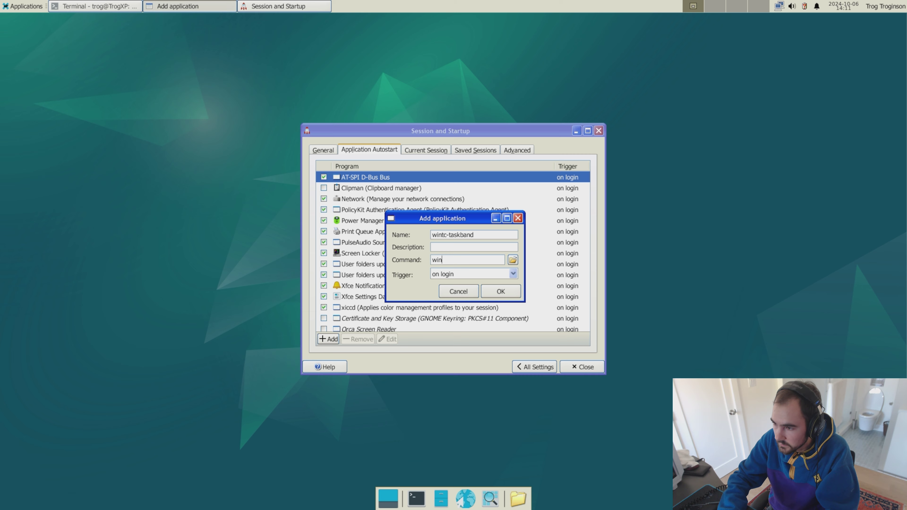
pyautogui.write('tc-')
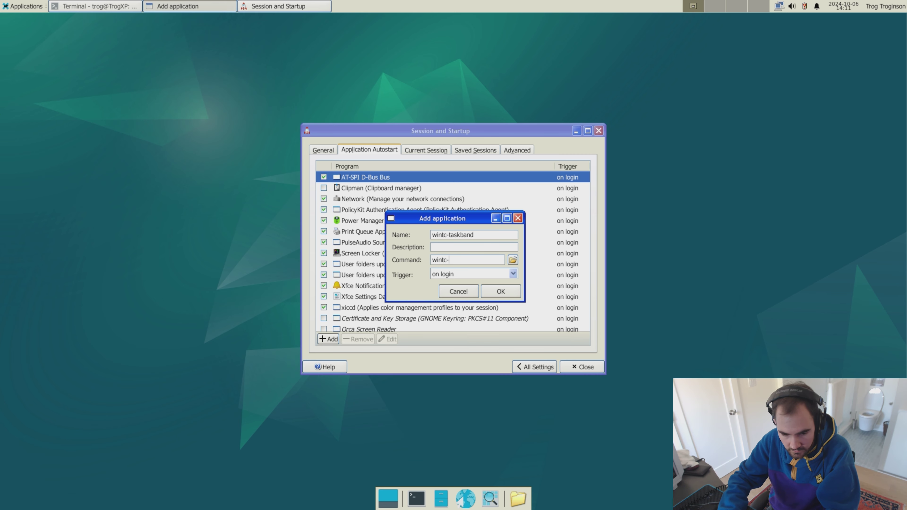
pyautogui.write('taskband')
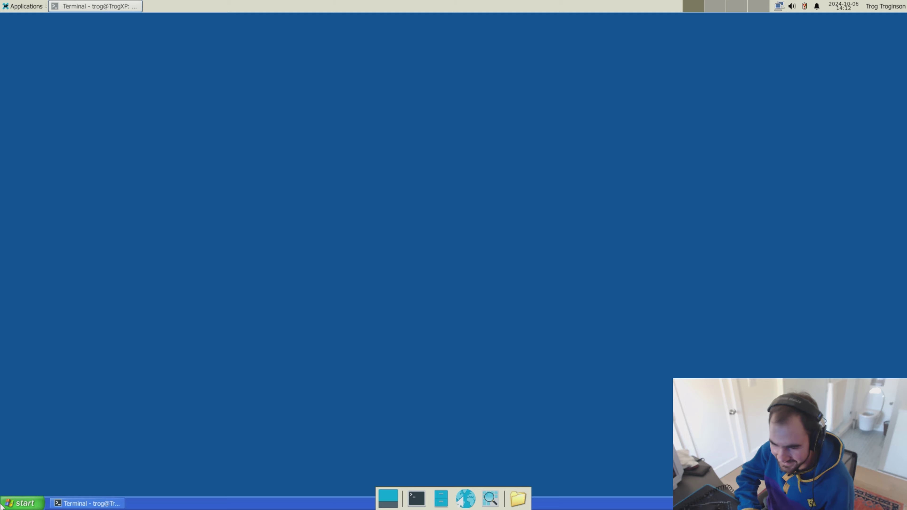
# - Quit the Xfce panel and desktop with xfce4-panel --quit and xfdesktop --quit
pyautogui.click(12, 504)
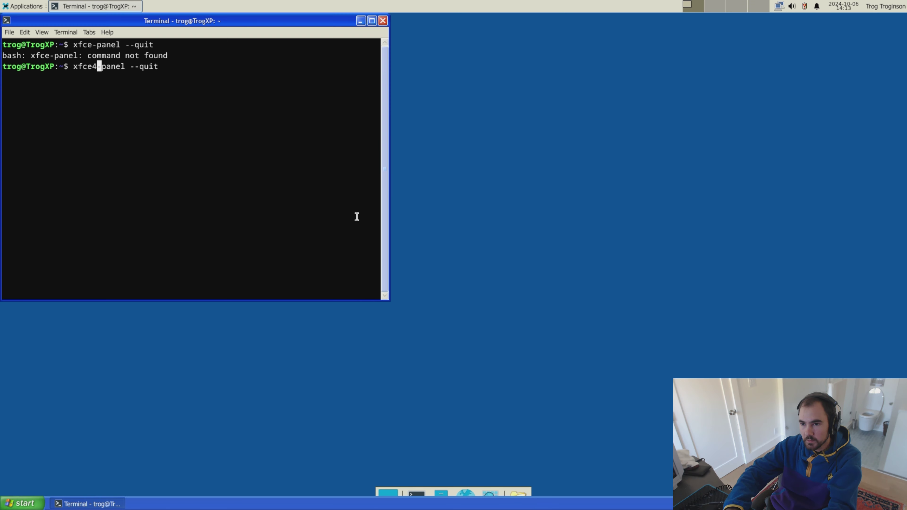
pyautogui.press('Return')
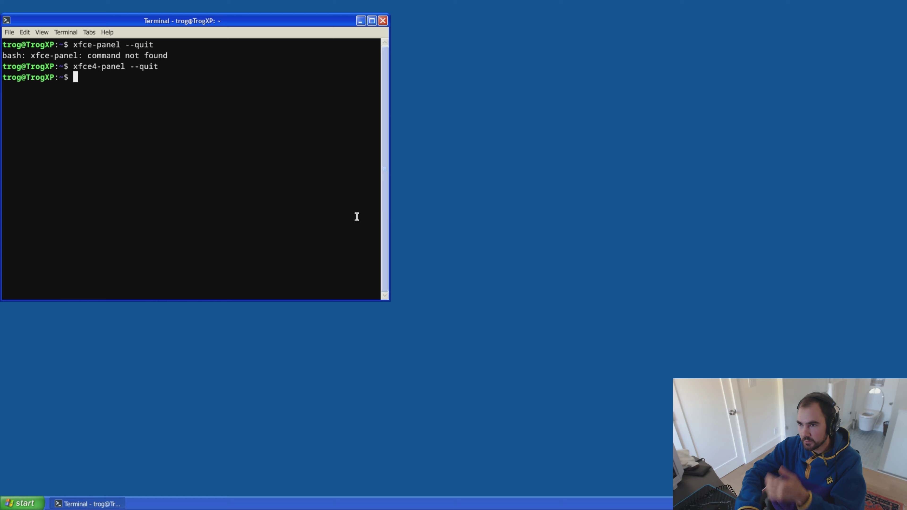
pyautogui.write('xfdesktop --quit')
pyautogui.press('Return')
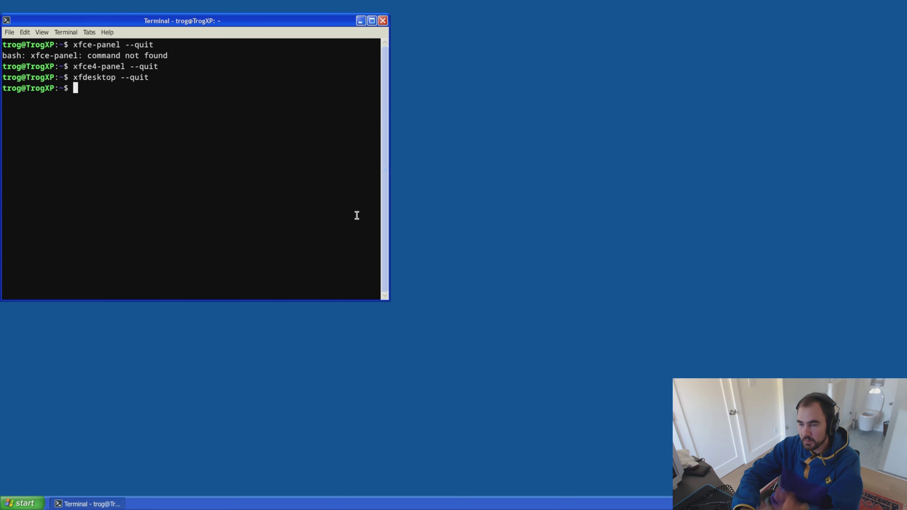
# - Close the terminal window, then open and dismiss the XP-style Start menu
pyautogui.click(383, 20)
pyautogui.click(26, 503)
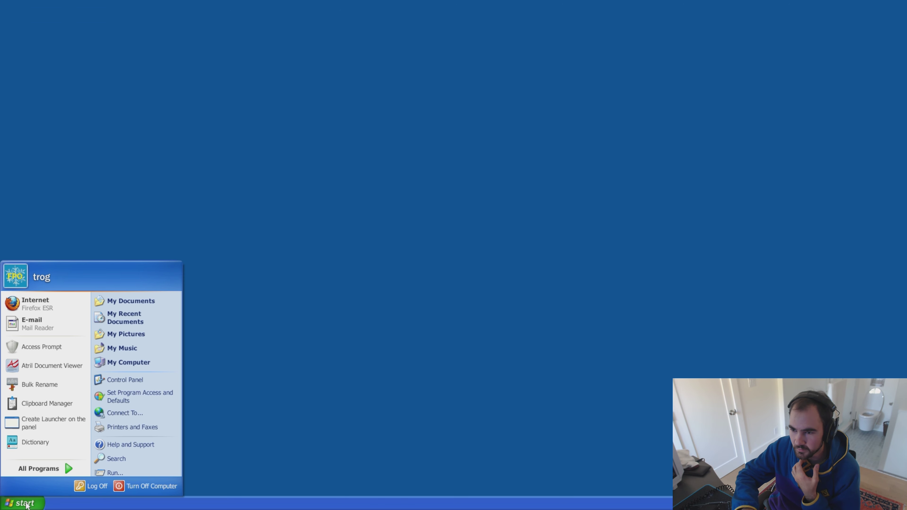
pyautogui.click(228, 355)
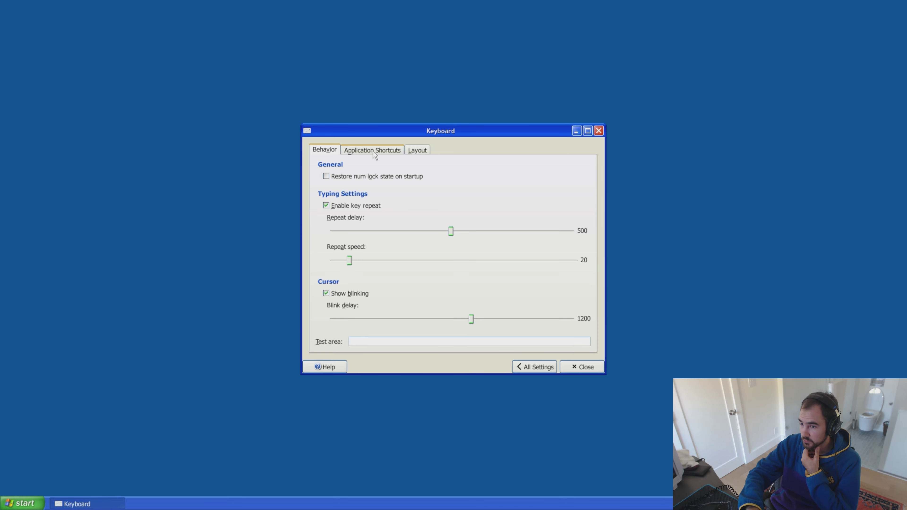
# - Add an application shortcut running 'run' on Super+R, replacing xfce4-appfinder -c
pyautogui.click(373, 153)
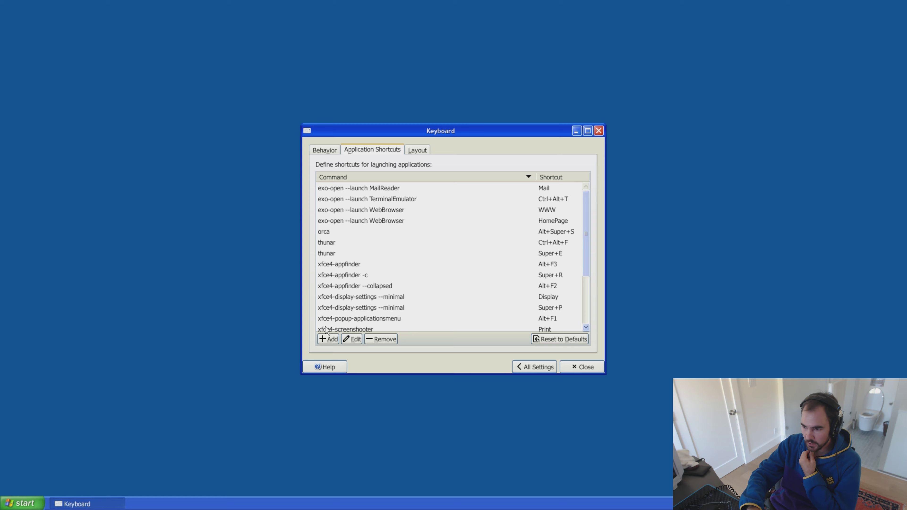
pyautogui.click(327, 339)
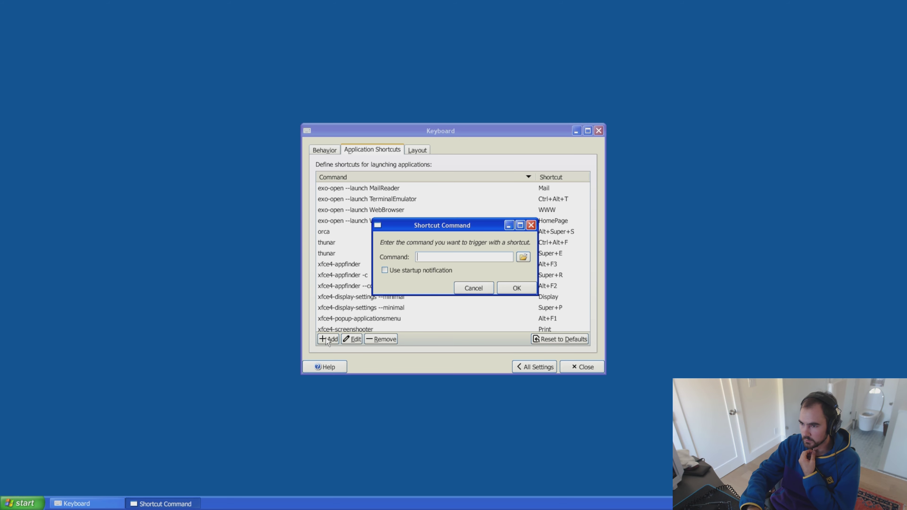
pyautogui.write('run')
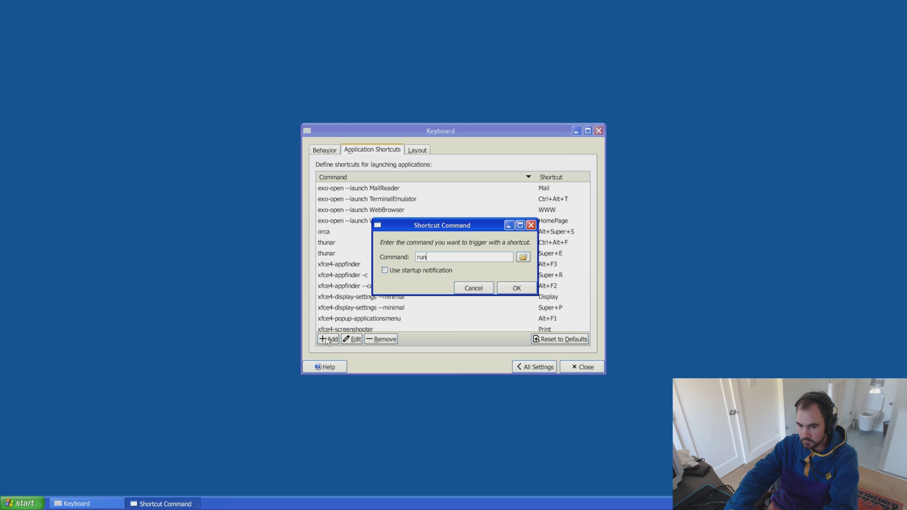
pyautogui.click(517, 288)
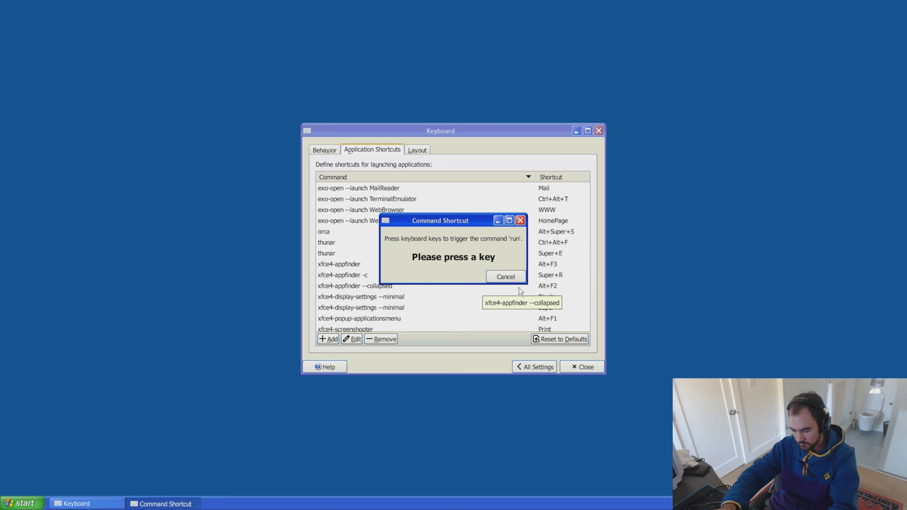
pyautogui.press('super+r')
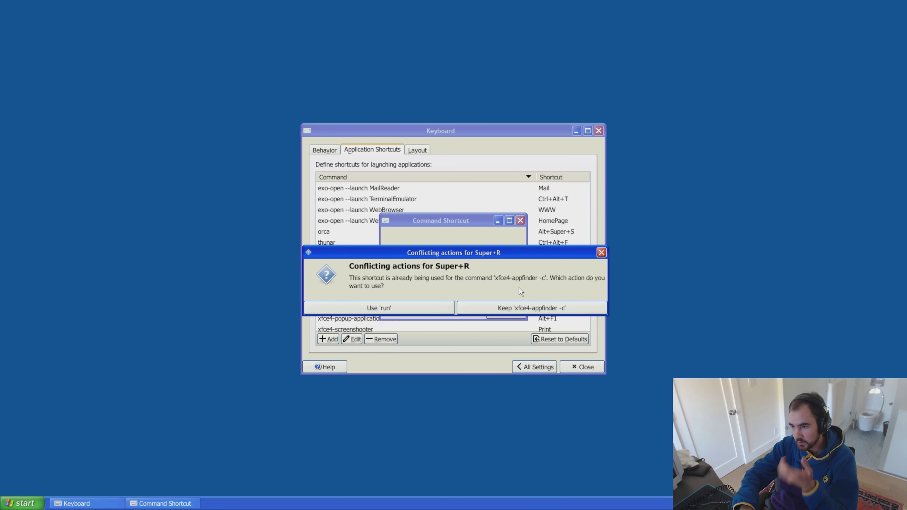
pyautogui.click(417, 309)
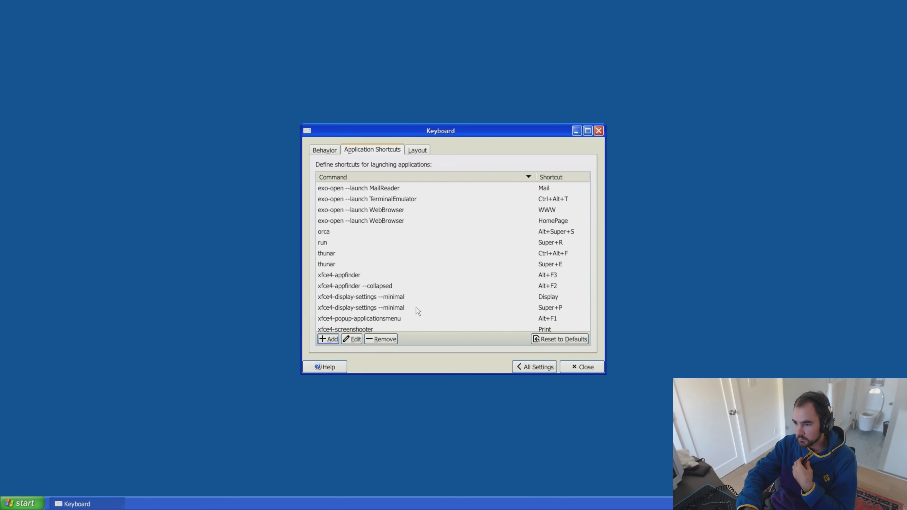
# - Test Super+R to bring up the Run window, close it, and return to All Settings
pyautogui.press('super+r')
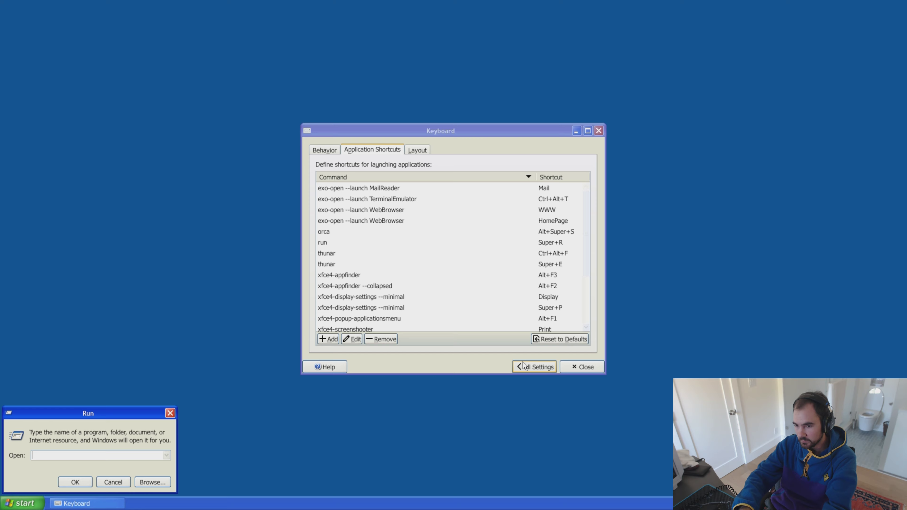
pyautogui.press('Escape')
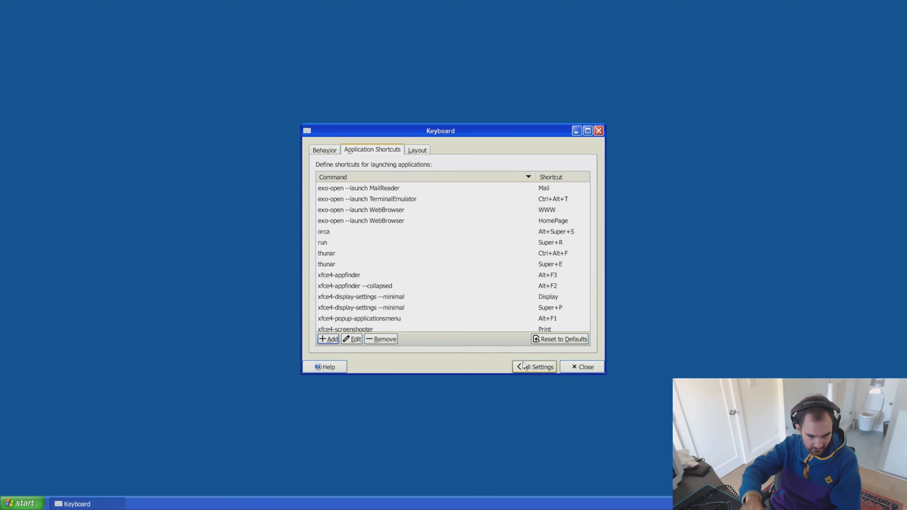
pyautogui.click(546, 364)
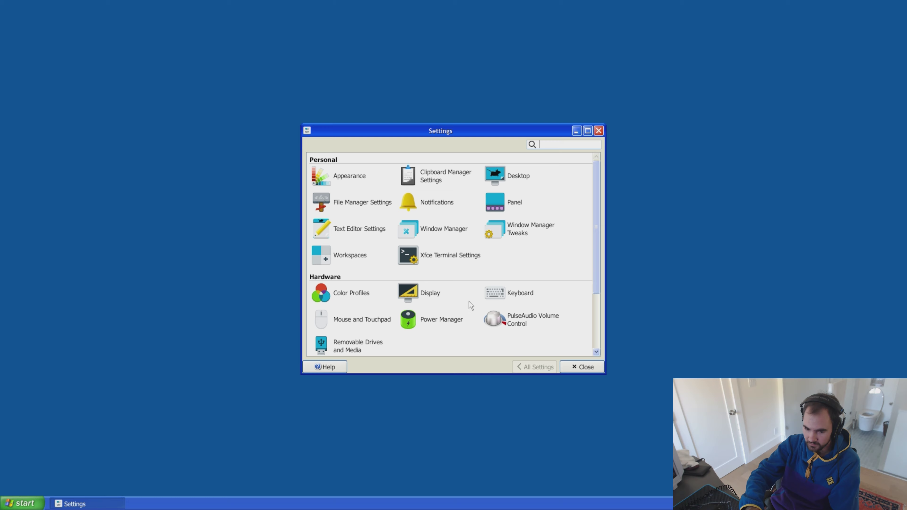
# - In the Settings Editor's xsettings channel, enable EnableEventSounds and EnableInputFeedbackSounds
pyautogui.scroll(-2, 480, 270)
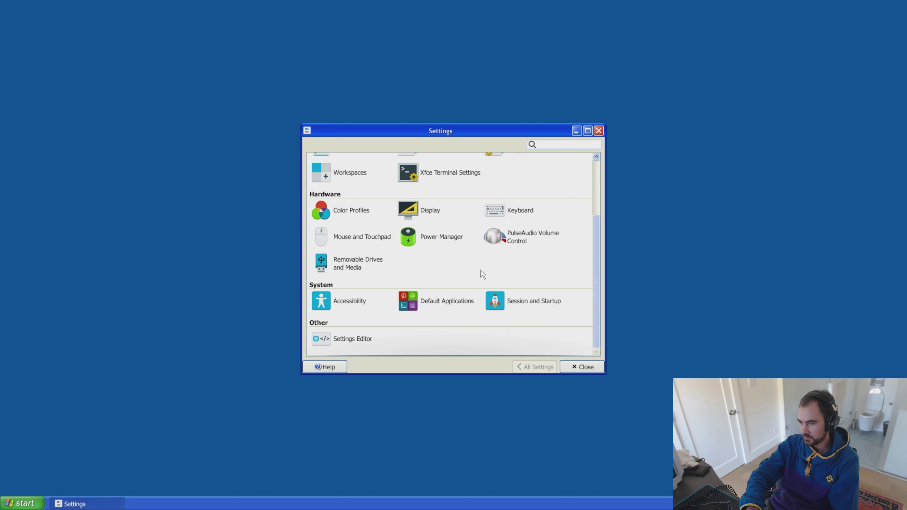
pyautogui.click(355, 341)
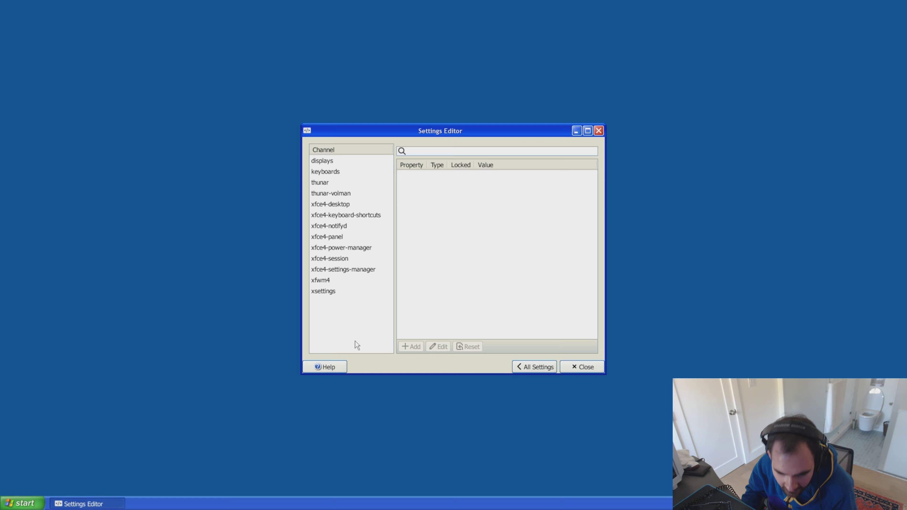
pyautogui.click(329, 292)
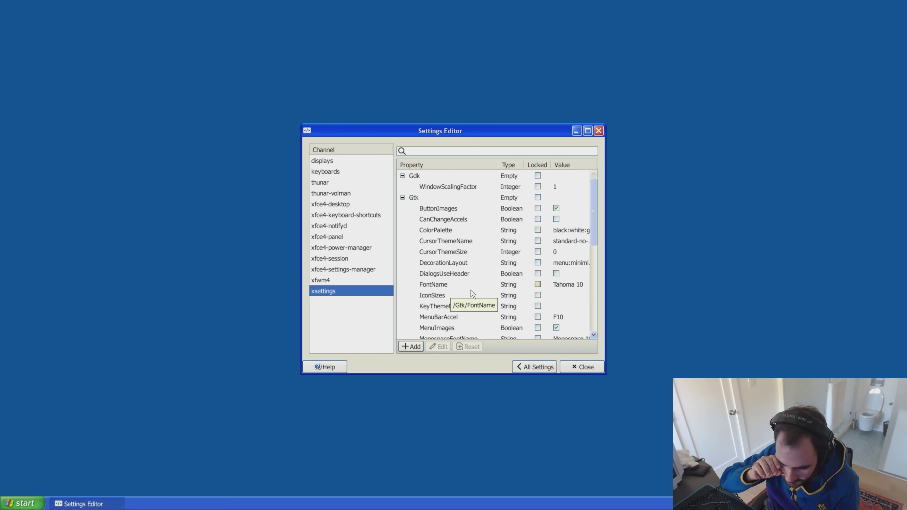
pyautogui.scroll(-5, 466, 263)
pyautogui.scroll(-2, 466, 263)
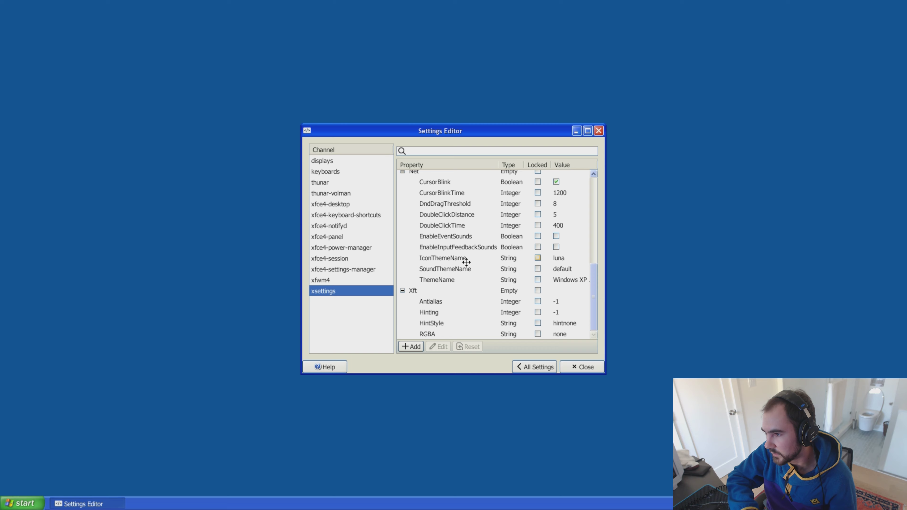
pyautogui.click(541, 237)
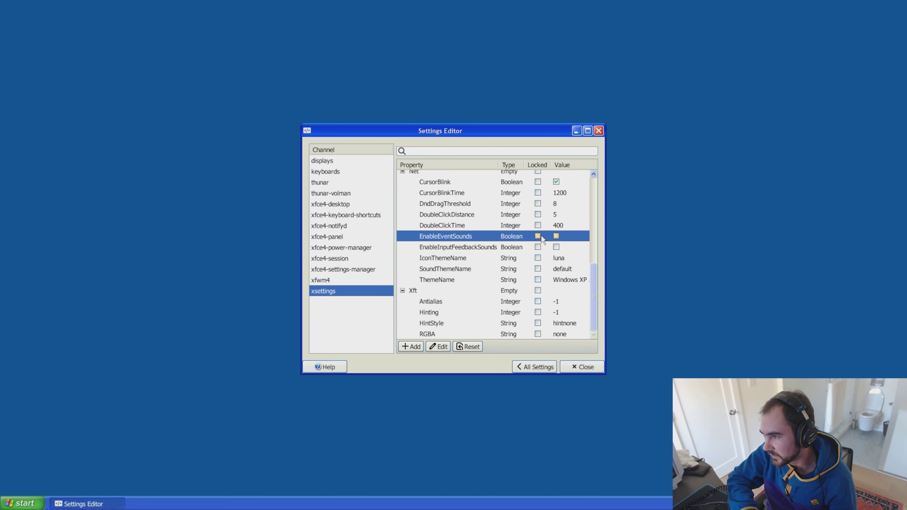
pyautogui.click(556, 237)
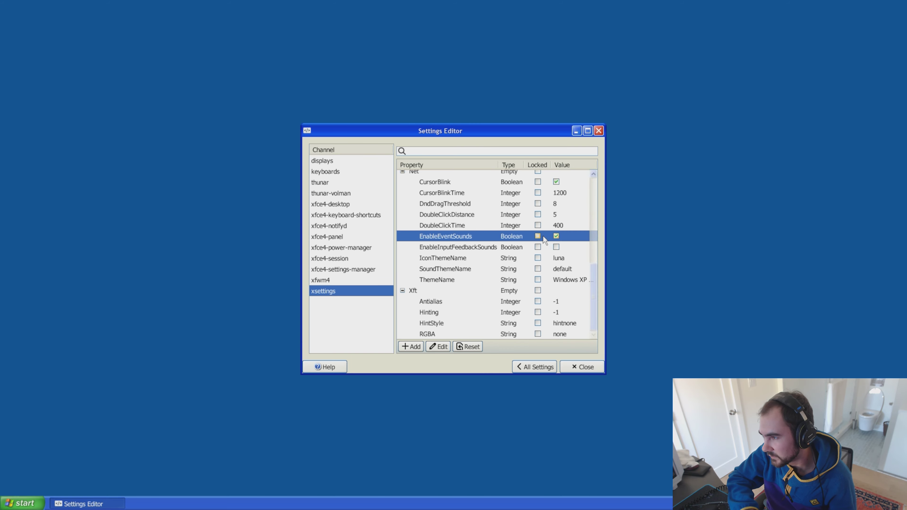
pyautogui.click(557, 251)
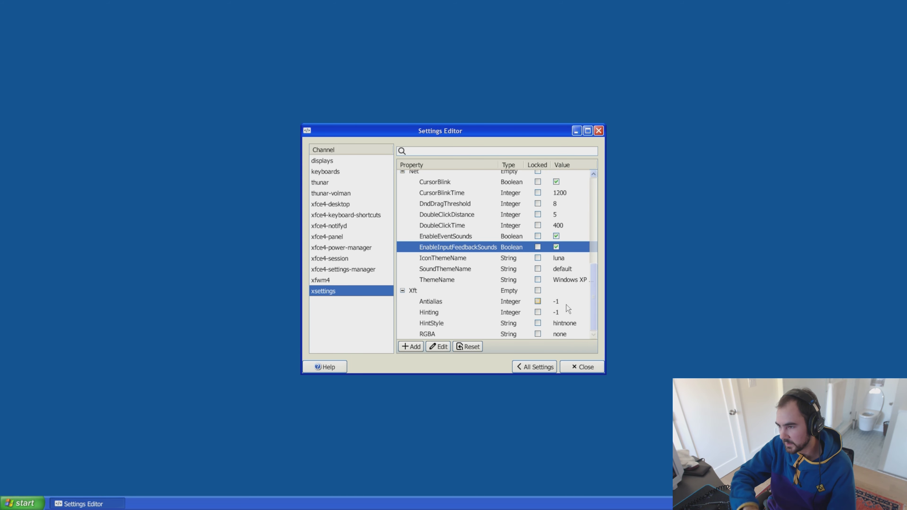
# - Set the SoundThemeName property to 'Windows XP Default'
pyautogui.scroll(3, 482, 314)
pyautogui.scroll(-3, 481, 317)
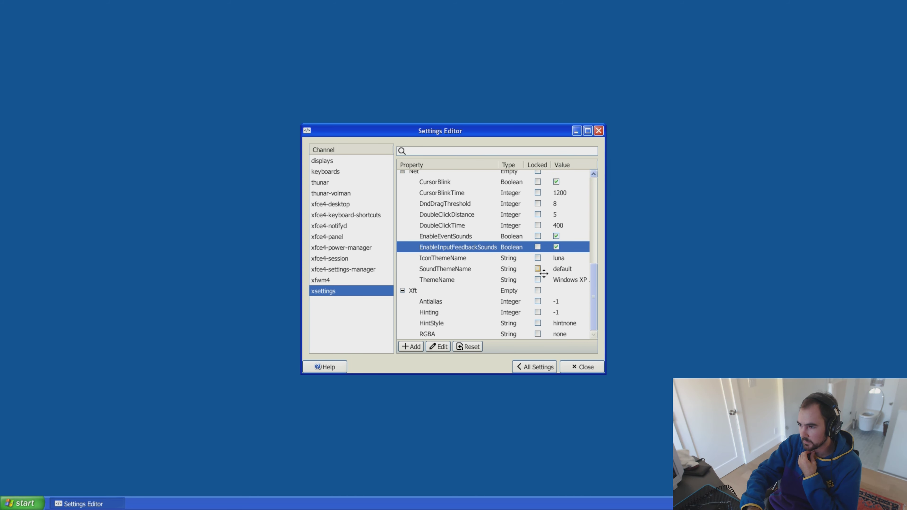
pyautogui.click(565, 270)
pyautogui.click(565, 270)
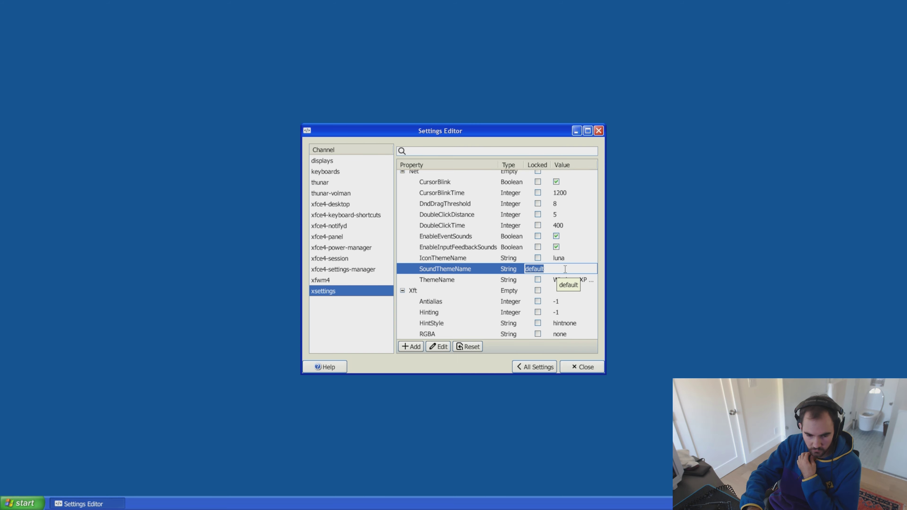
pyautogui.write('WI')
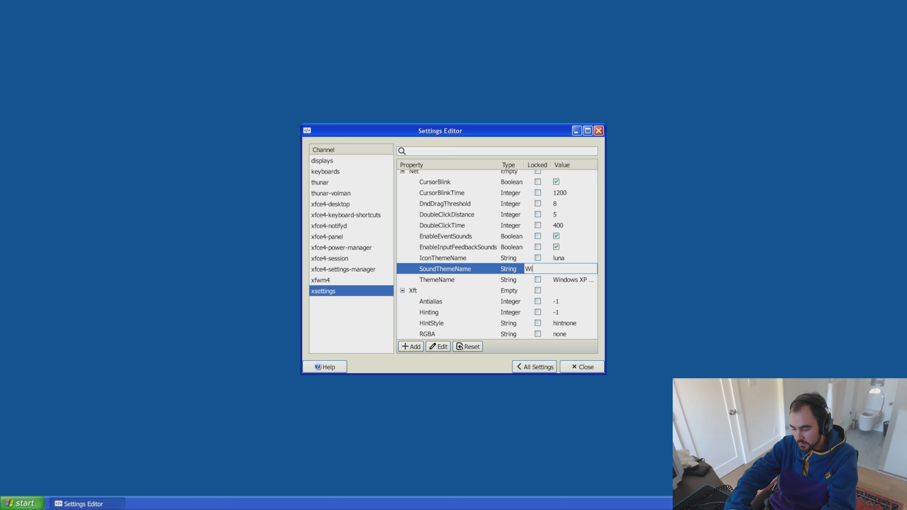
pyautogui.press('BackSpace')
pyautogui.press('BackSpace')
pyautogui.press('BackSpace')
pyautogui.press('BackSpace')
pyautogui.press('BackSpace')
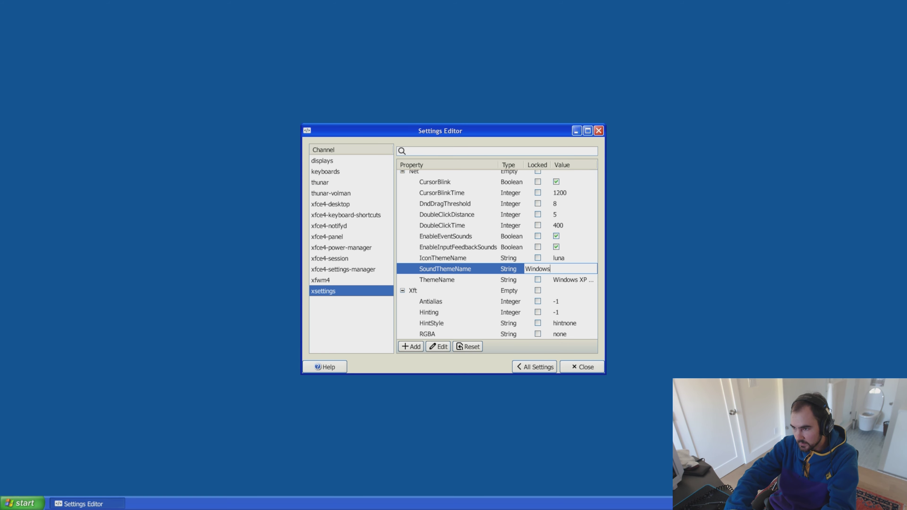
pyautogui.write('ndows ')
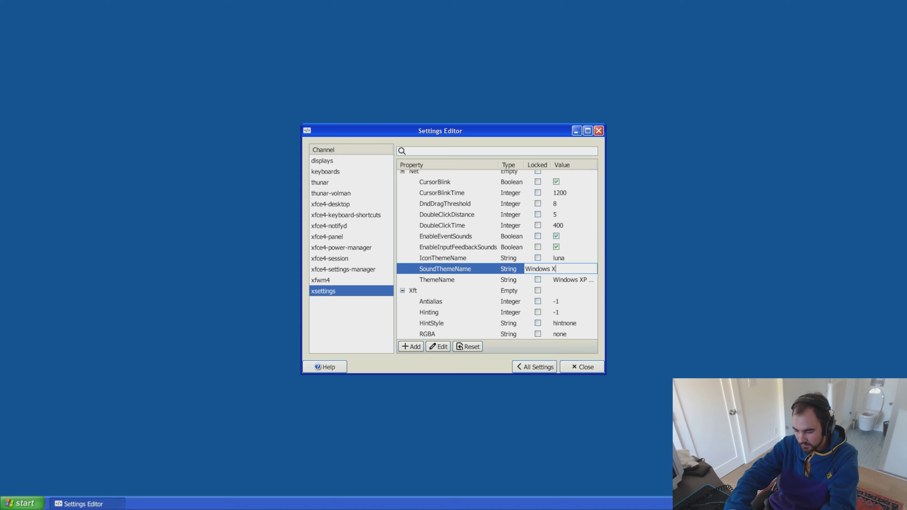
pyautogui.write('XP Defa')
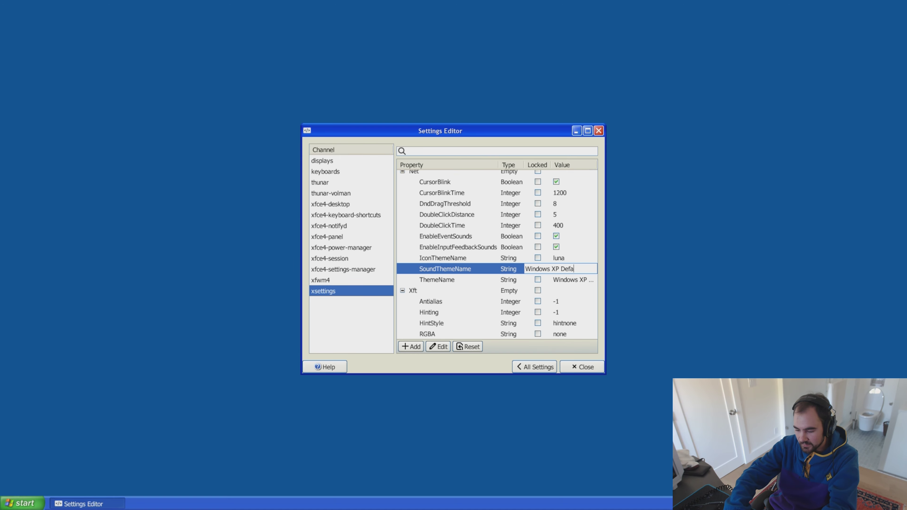
pyautogui.write('ult')
pyautogui.press('Return')
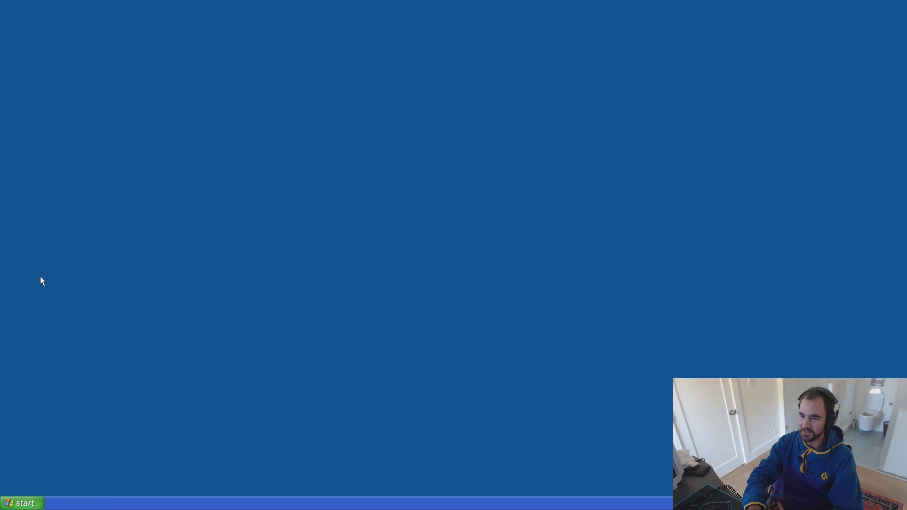
# - Launch Internet Explorer from the Start menu and maximise its window
pyautogui.click(22, 502)
pyautogui.moveTo(130, 433)
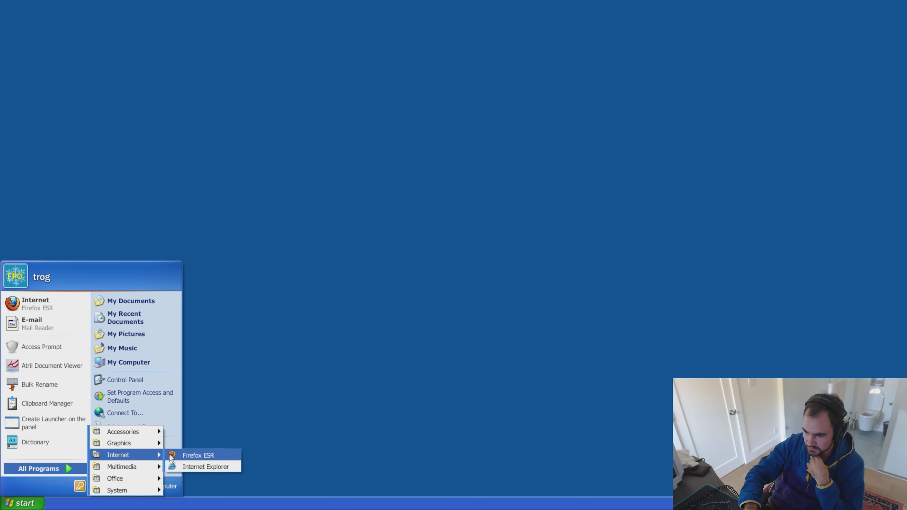
pyautogui.click(194, 463)
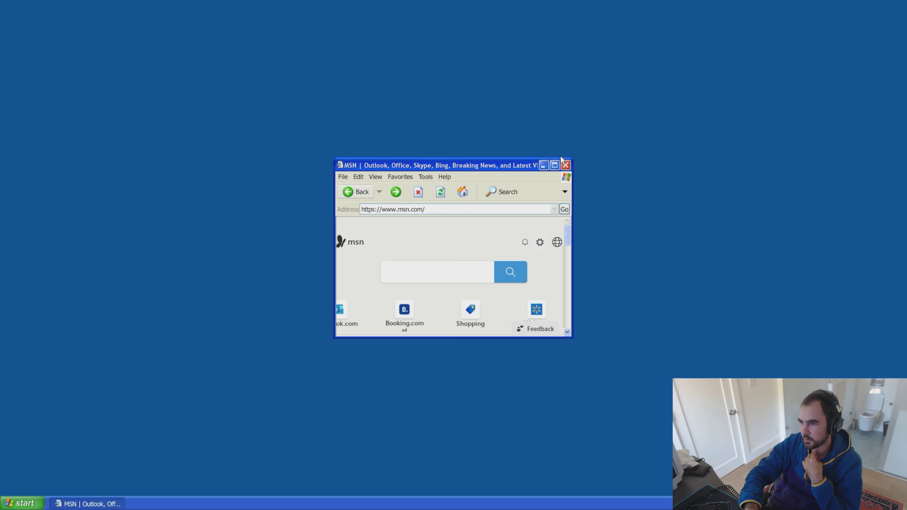
pyautogui.click(554, 166)
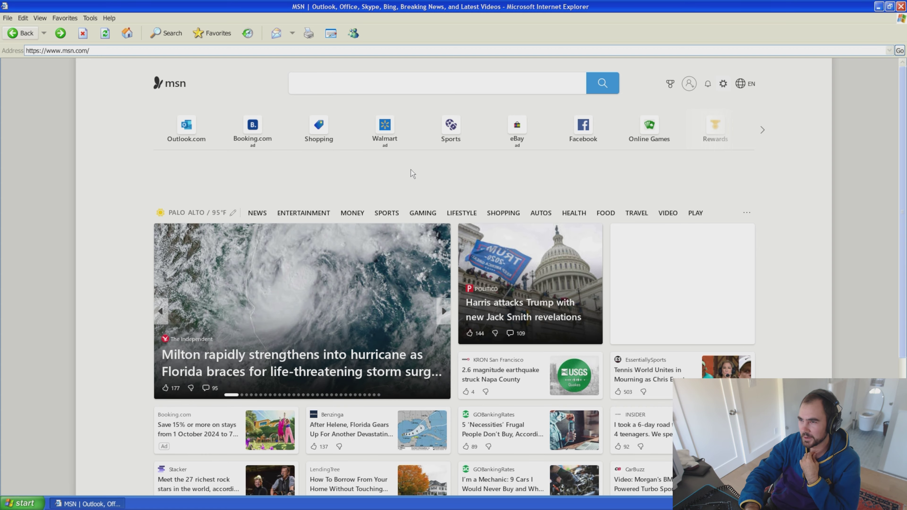
pyautogui.scroll(-6, 412, 173)
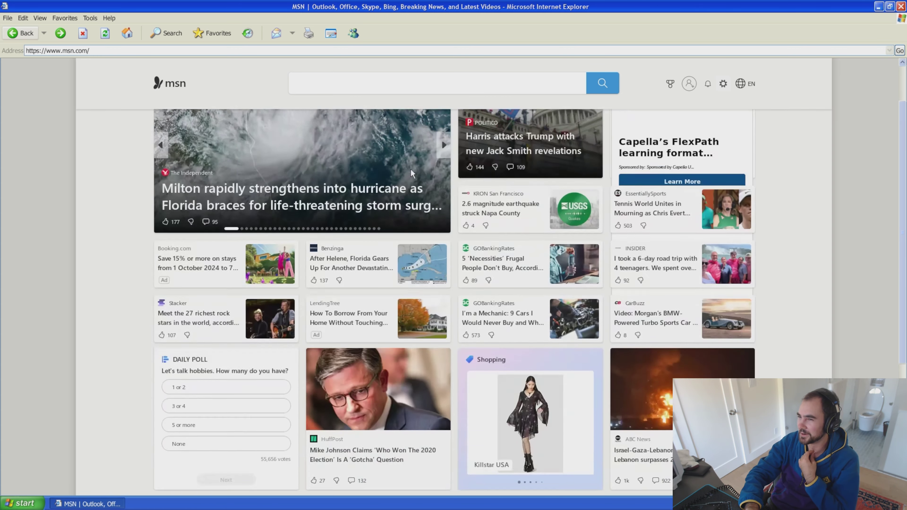
pyautogui.scroll(7, 410, 168)
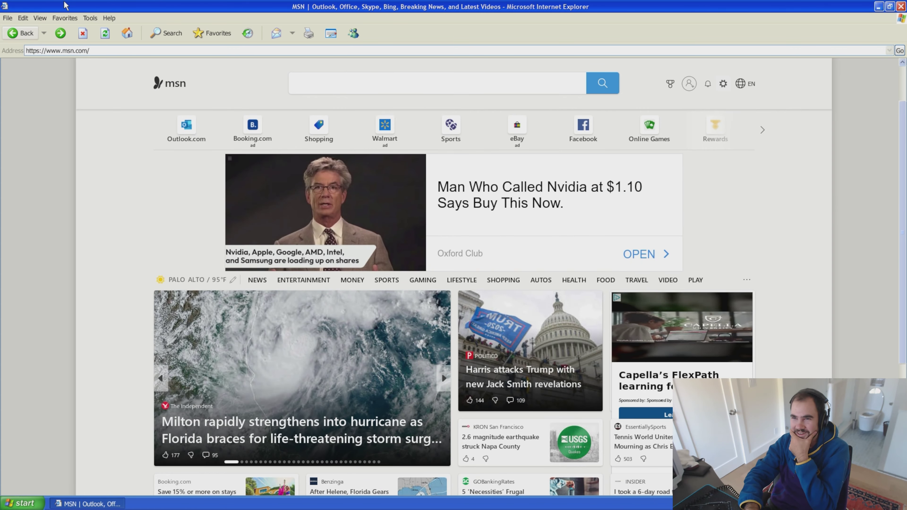
# - Clear the address bar, type frogfind, and close the MSN browser window
pyautogui.click(91, 51)
pyautogui.press('BackSpace')
pyautogui.press('BackSpace')
pyautogui.press('BackSpace')
pyautogui.press('BackSpace')
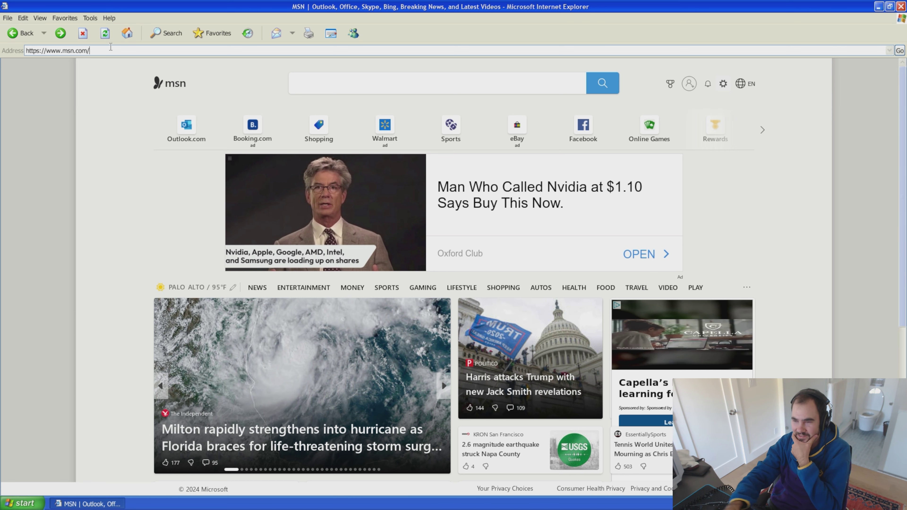
pyautogui.press('BackSpace')
pyautogui.press('BackSpace')
pyautogui.press('BackSpace')
pyautogui.press('BackSpace')
pyautogui.press('BackSpace')
pyautogui.press('BackSpace')
pyautogui.press('BackSpace')
pyautogui.press('BackSpace')
pyautogui.press('BackSpace')
pyautogui.press('BackSpace')
pyautogui.press('BackSpace')
pyautogui.press('BackSpace')
pyautogui.press('BackSpace')
pyautogui.press('BackSpace')
pyautogui.press('BackSpace')
pyautogui.press('BackSpace')
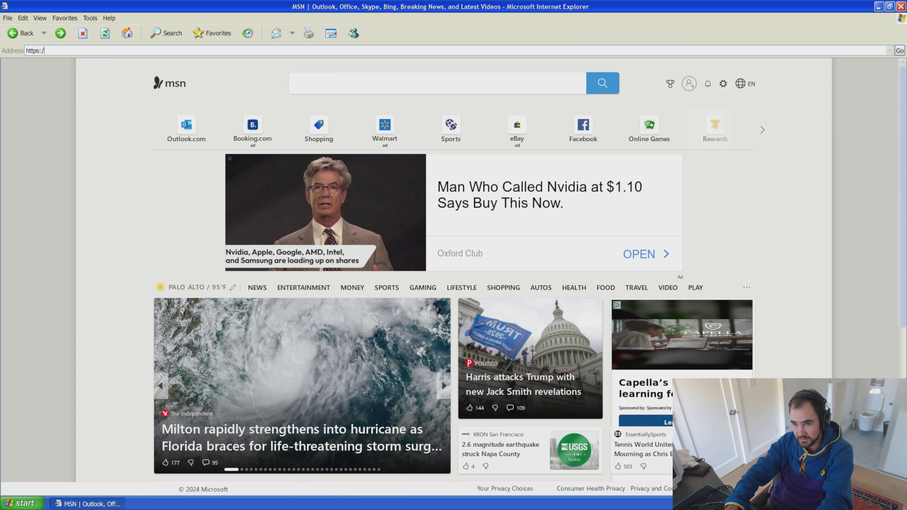
pyautogui.write('f')
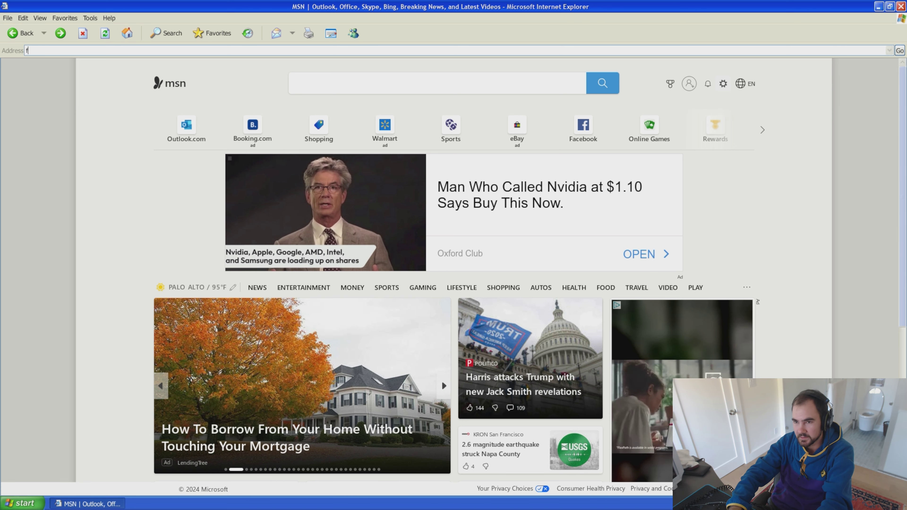
pyautogui.write('rogfind')
pyautogui.press('Return')
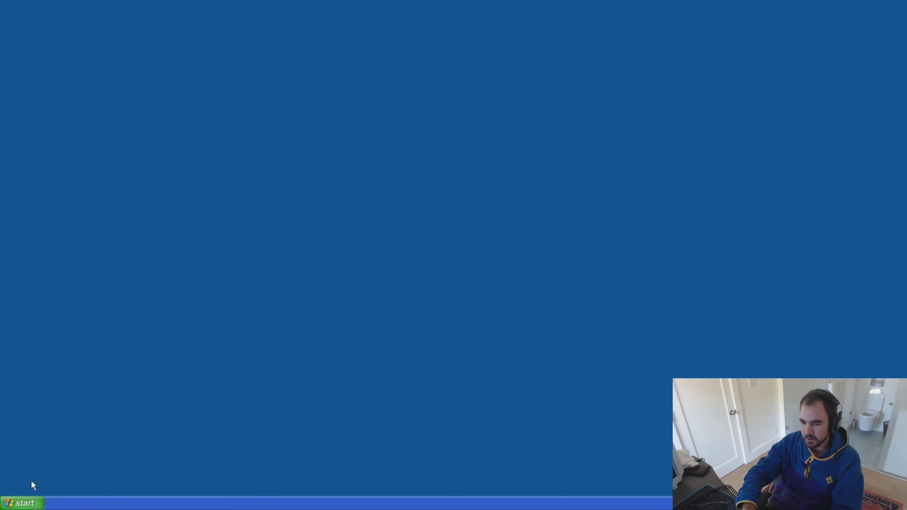
# - Launch Internet Explorer via Start > All Programs > Internet
pyautogui.click(25, 503)
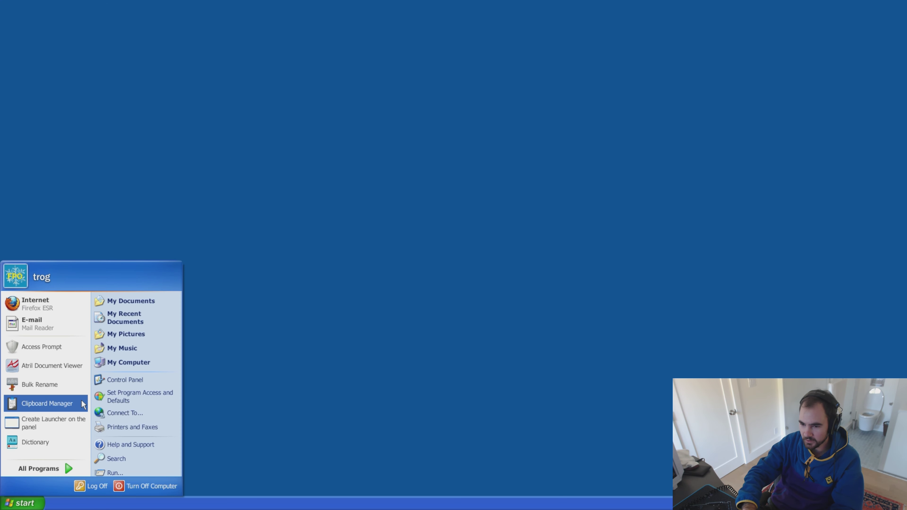
pyautogui.click(68, 464)
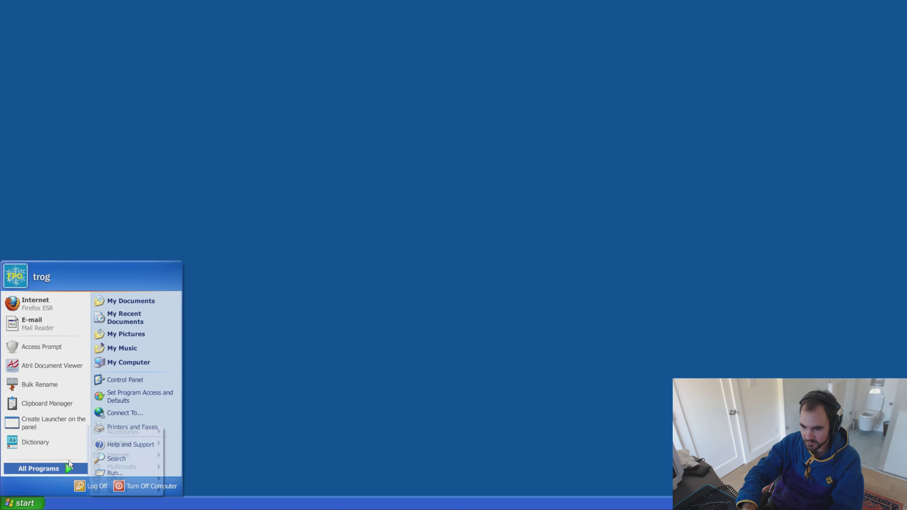
pyautogui.moveTo(143, 444)
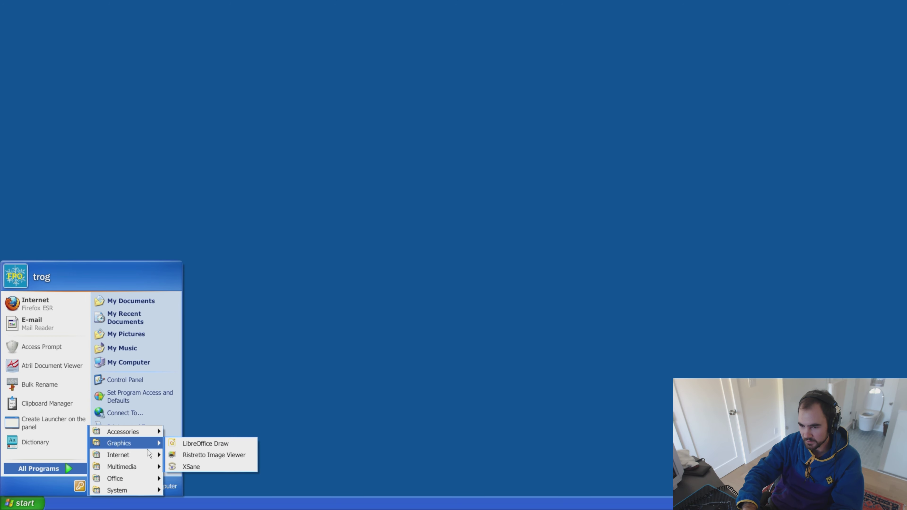
pyautogui.click(205, 463)
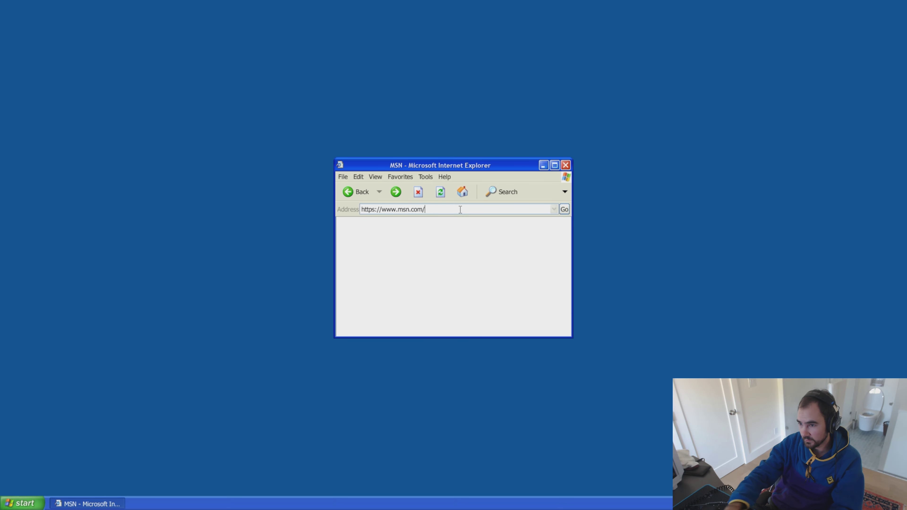
# - Load google.com, maximise the browser, and dismiss the Google sign-in prompt
pyautogui.click(460, 209)
pyautogui.press('BackSpace')
pyautogui.press('BackSpace')
pyautogui.press('BackSpace')
pyautogui.press('BackSpace')
pyautogui.press('BackSpace')
pyautogui.press('BackSpace')
pyautogui.press('BackSpace')
pyautogui.press('BackSpace')
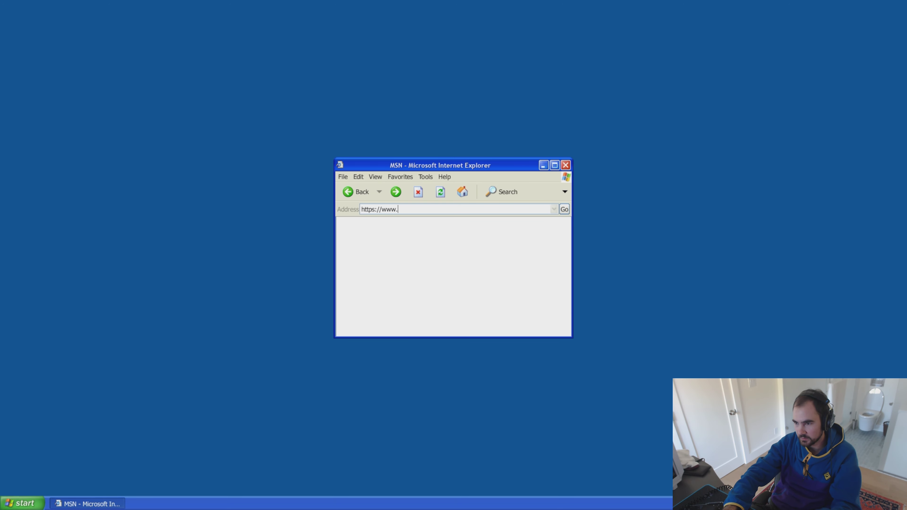
pyautogui.write('google.com')
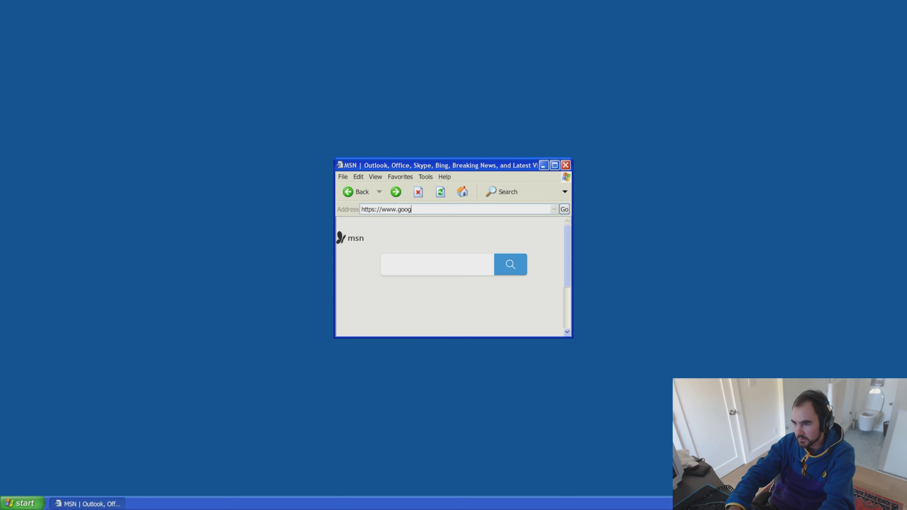
pyautogui.click(565, 209)
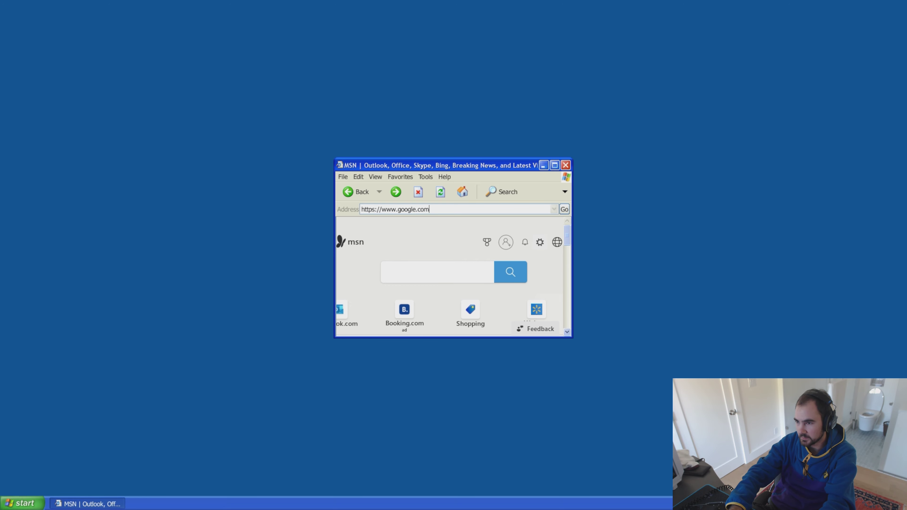
pyautogui.click(555, 165)
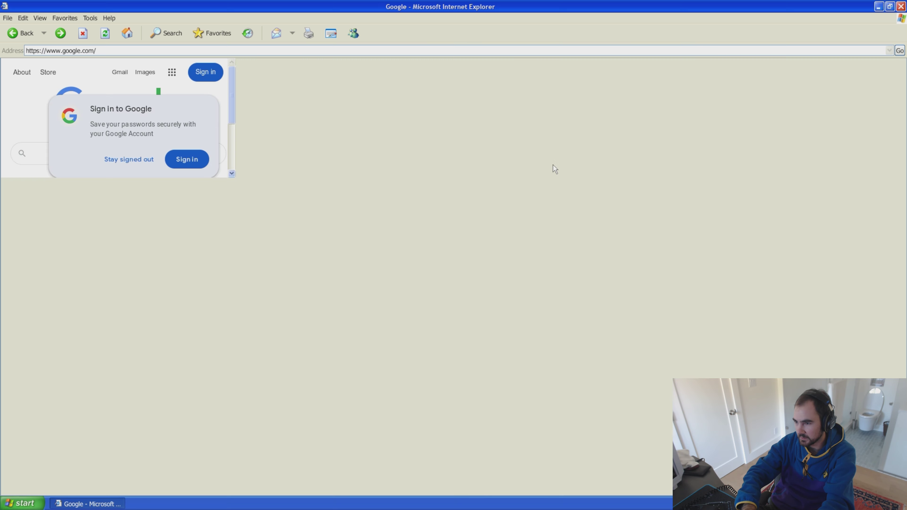
pyautogui.click(796, 162)
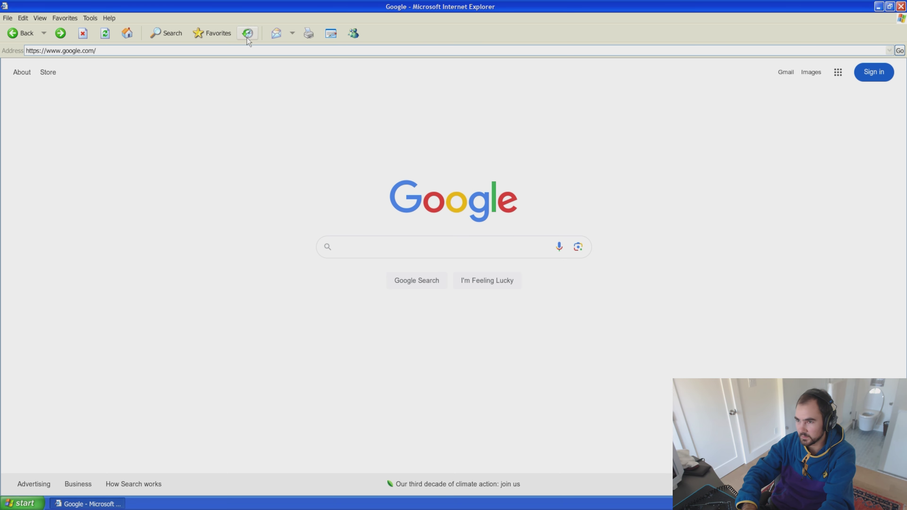
# - Search Google for 'frog find' and open the FrogFind result
pyautogui.click(401, 237)
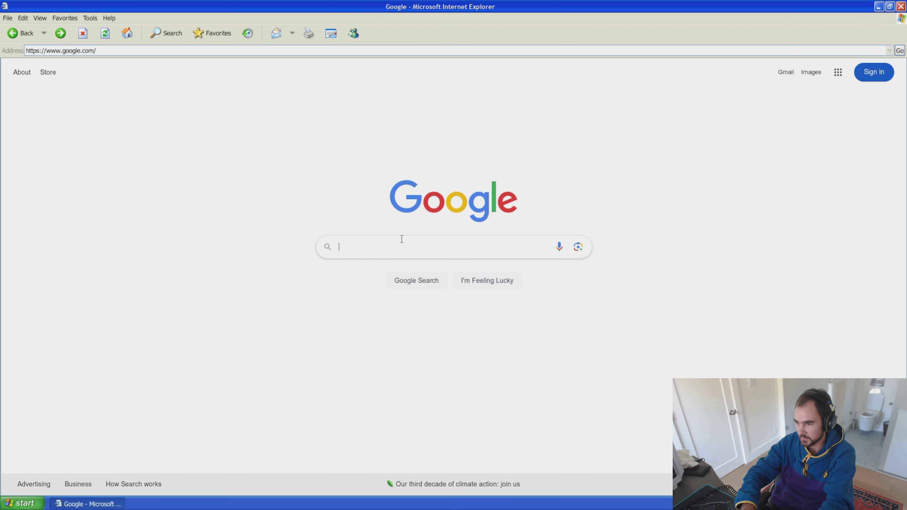
pyautogui.write('fro')
pyautogui.press('BackSpace')
pyautogui.write('g')
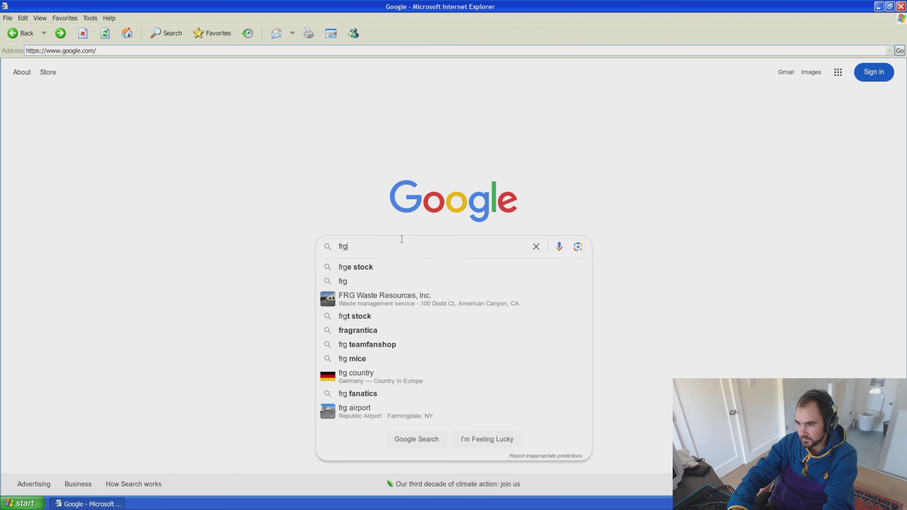
pyautogui.press('BackSpace')
pyautogui.write('og find')
pyautogui.press('Return')
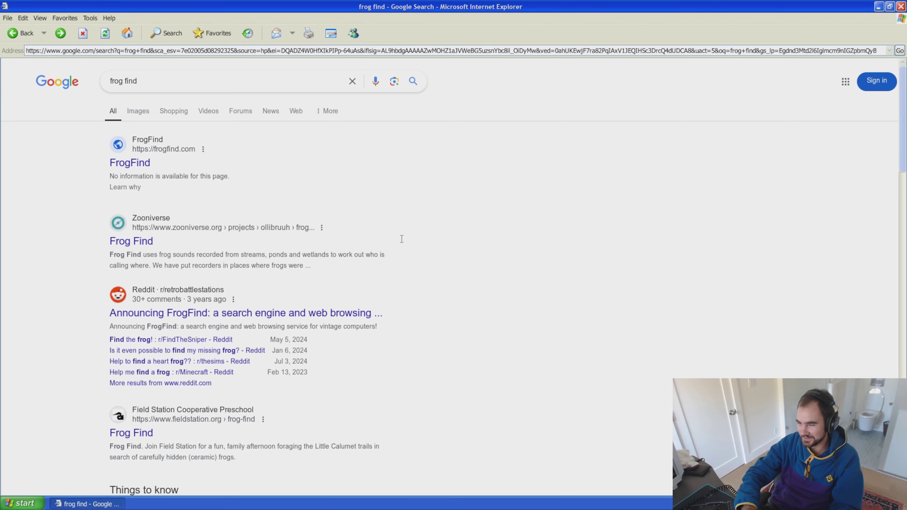
pyautogui.click(142, 165)
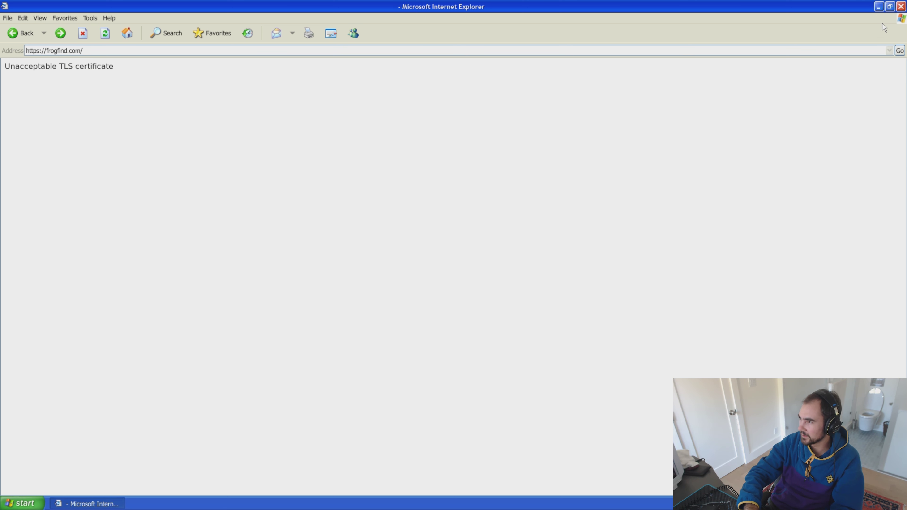
# - Close Internet Explorer, open a terminal with the Debian 12 / Xfce 4.18 summary, and minimise it
pyautogui.click(901, 7)
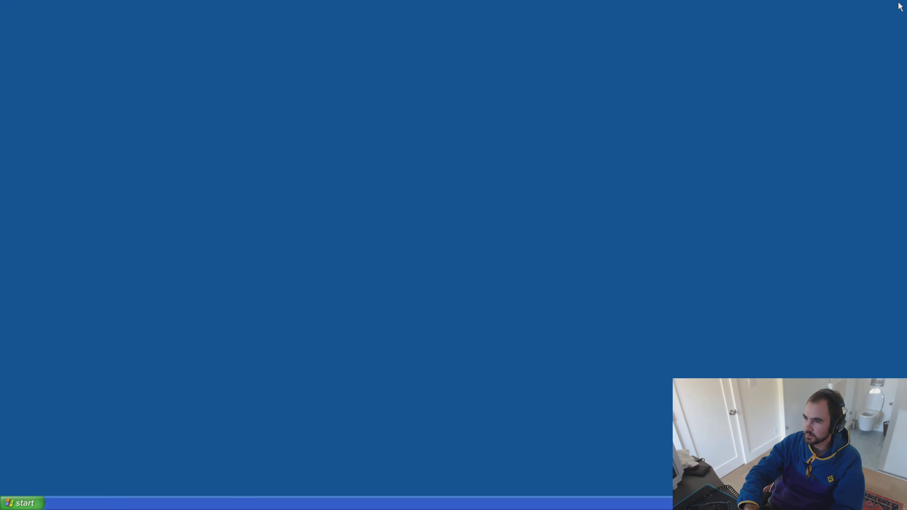
pyautogui.hotkey('ctrl', 'alt', 't')
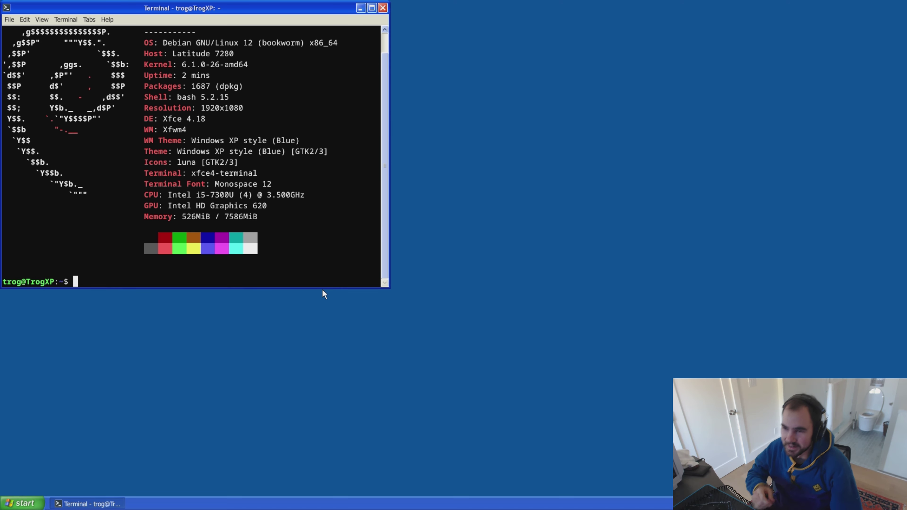
pyautogui.click(362, 7)
pyautogui.click(17, 504)
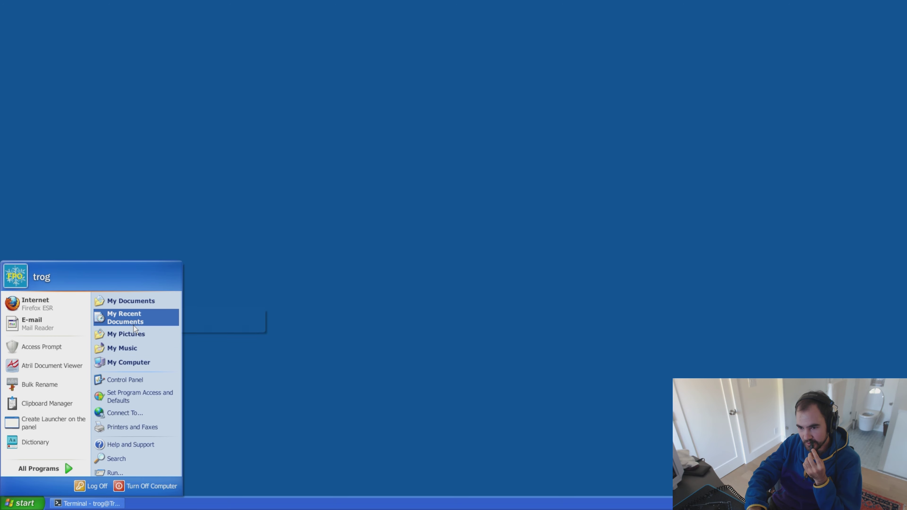
# - In the file manager, go to trog's xfce-winxp-tc/wallpapers/common folder
pyautogui.click(128, 301)
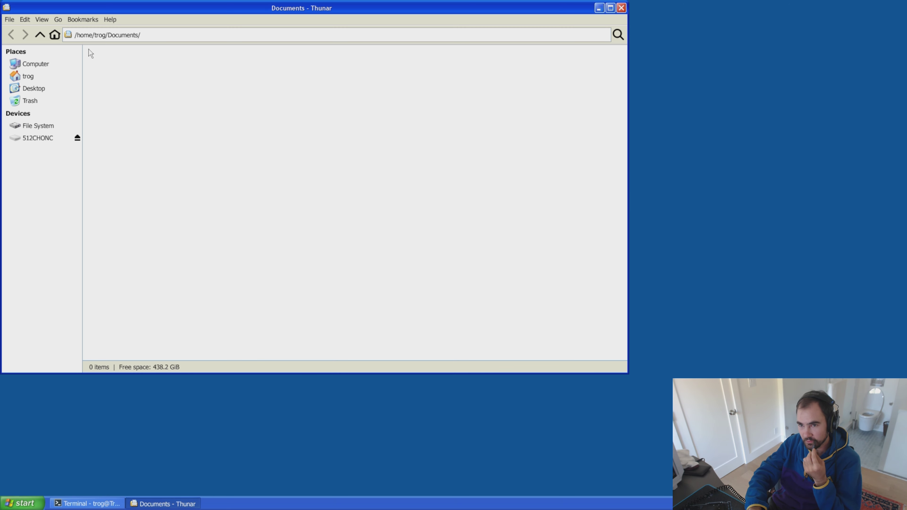
pyautogui.moveTo(98, 4); pyautogui.dragTo(227, 47)
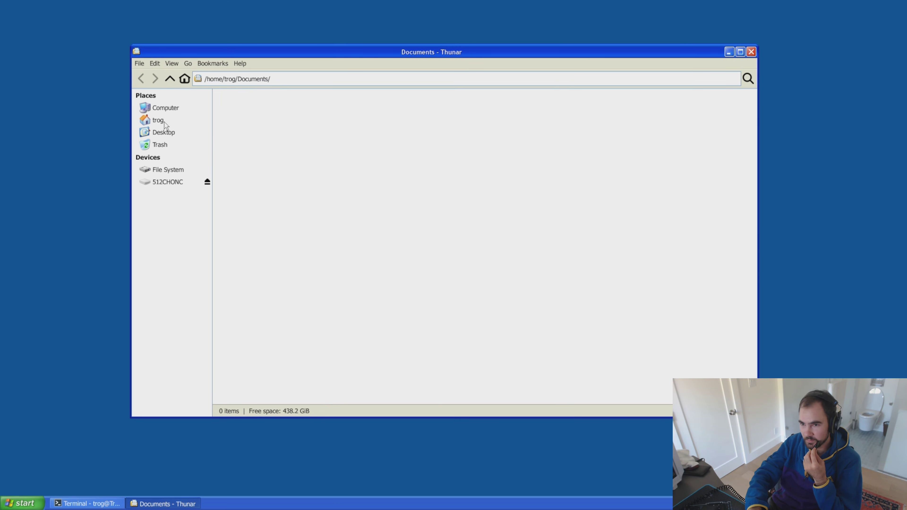
pyautogui.click(157, 120)
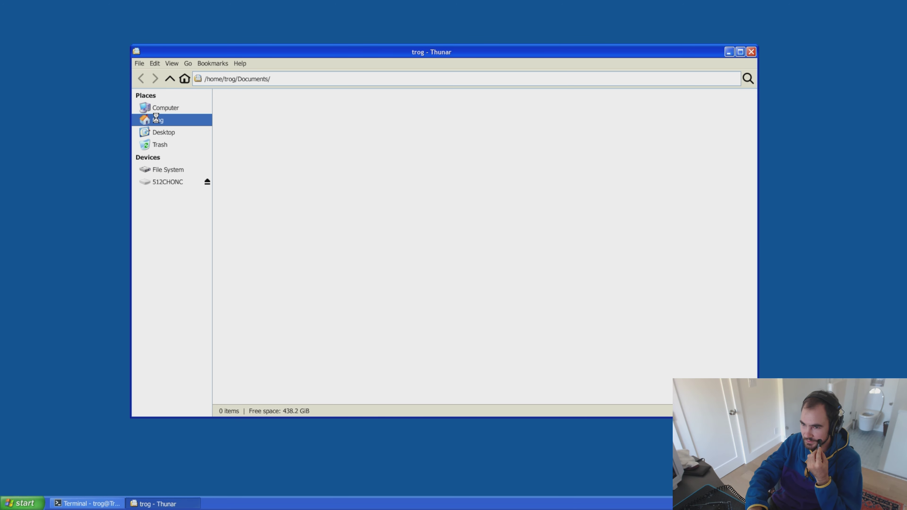
pyautogui.doubleClick(599, 115)
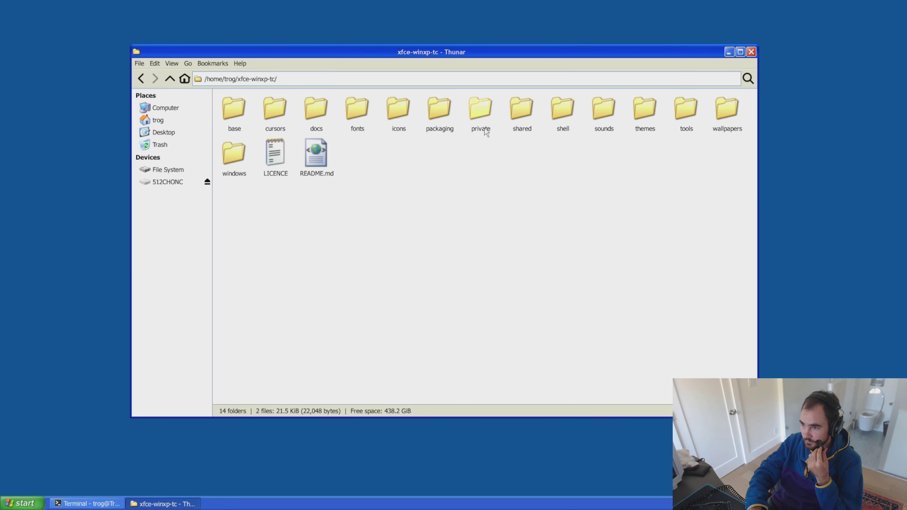
pyautogui.doubleClick(722, 117)
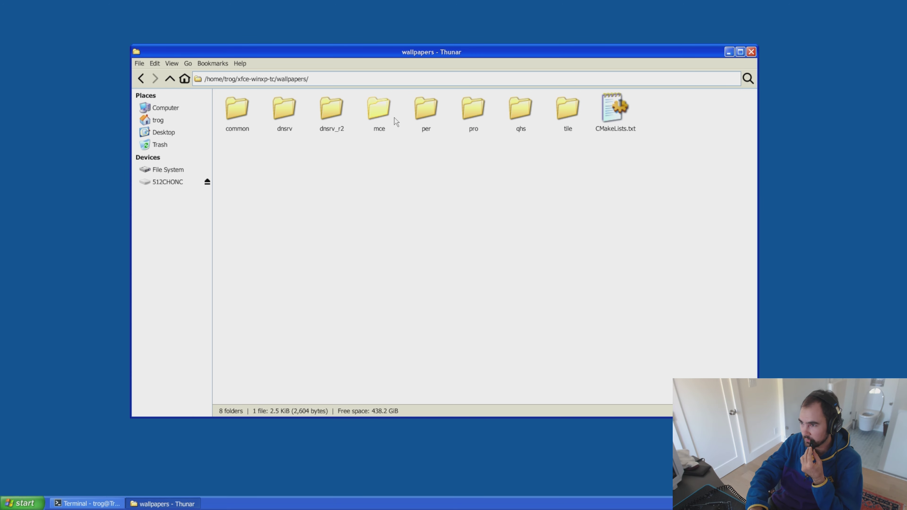
pyautogui.doubleClick(234, 114)
# - Set bliss.jpg as the desktop wallpaper, then briefly open and close the appearance settings
pyautogui.click(361, 111)
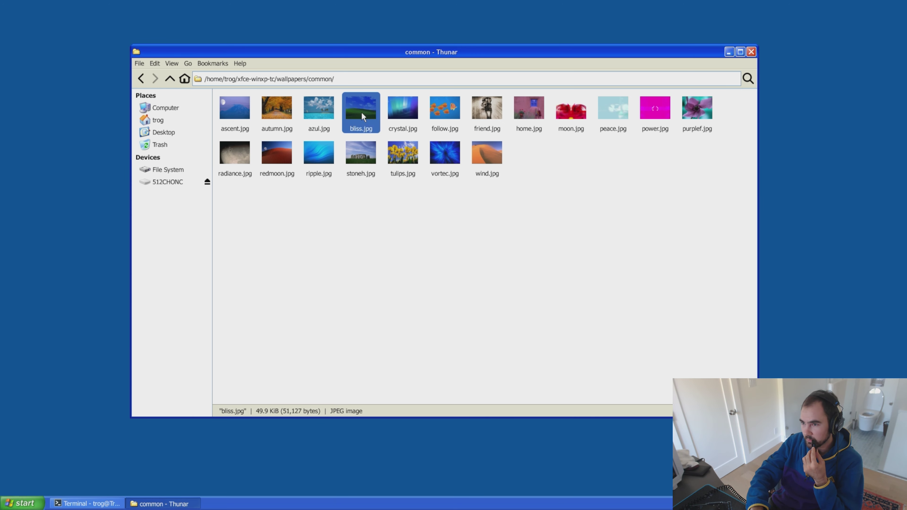
pyautogui.rightClick(361, 113)
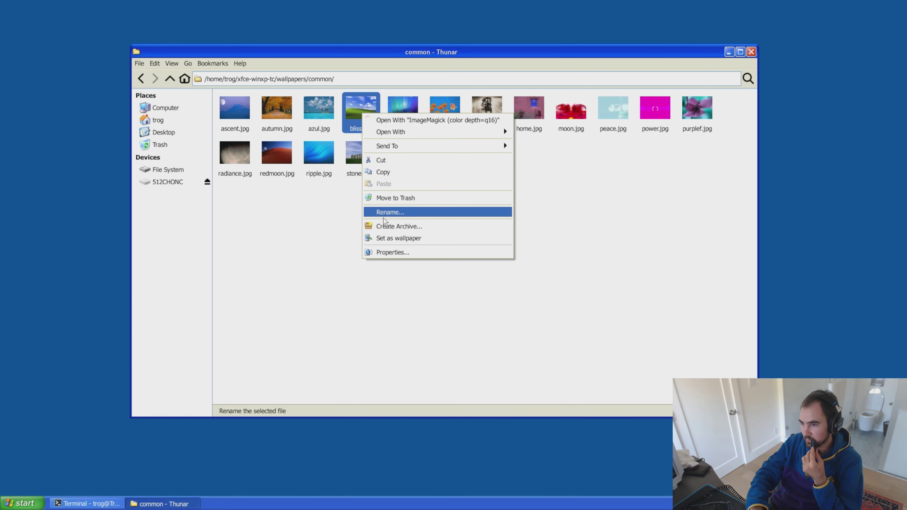
pyautogui.click(388, 240)
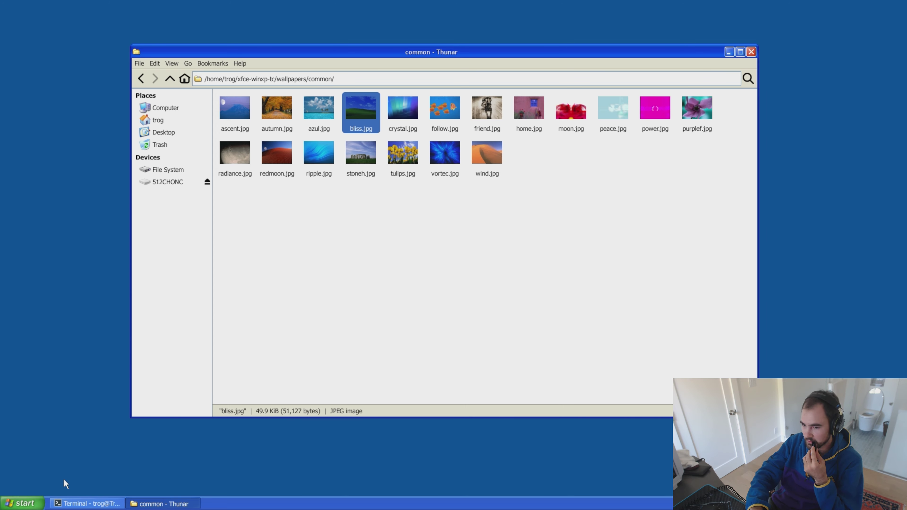
pyautogui.click(23, 505)
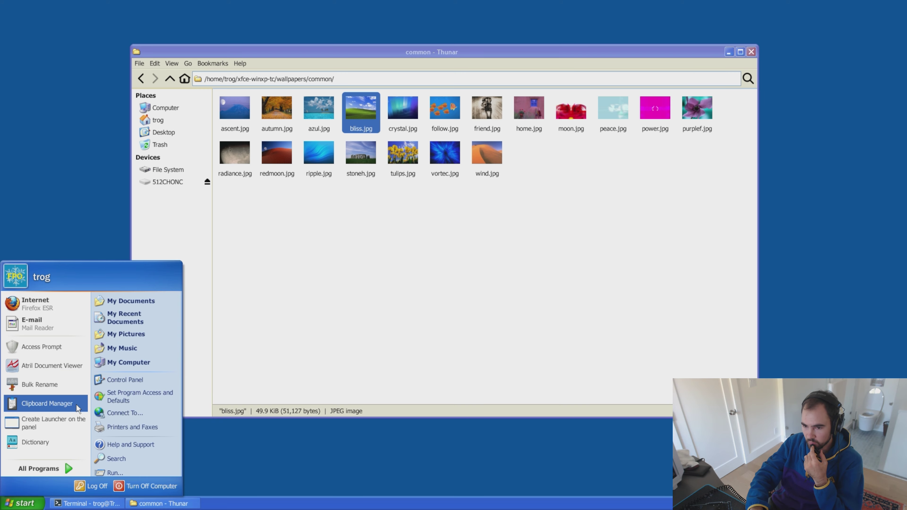
pyautogui.click(130, 444)
pyautogui.click(599, 129)
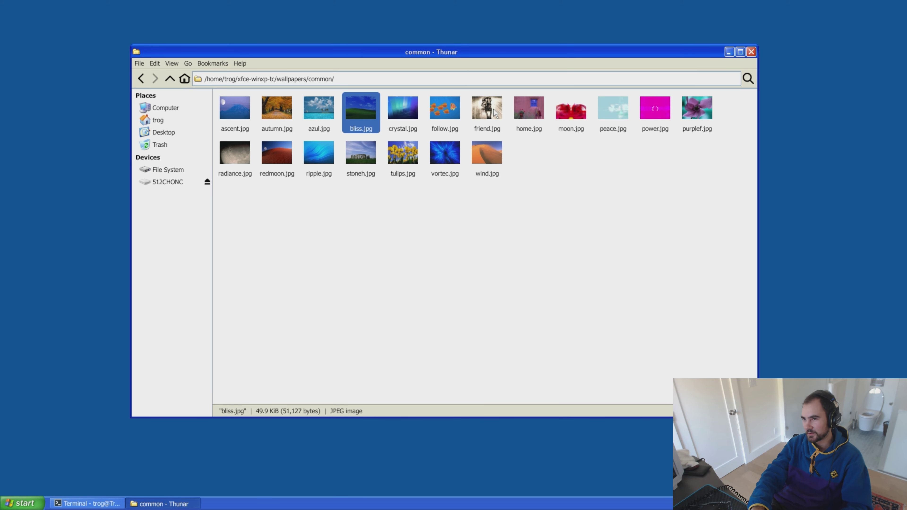
# - Open bliss.jpg in ImageMagick display maximised, dismissing the Shade options without applying
pyautogui.doubleClick(362, 107)
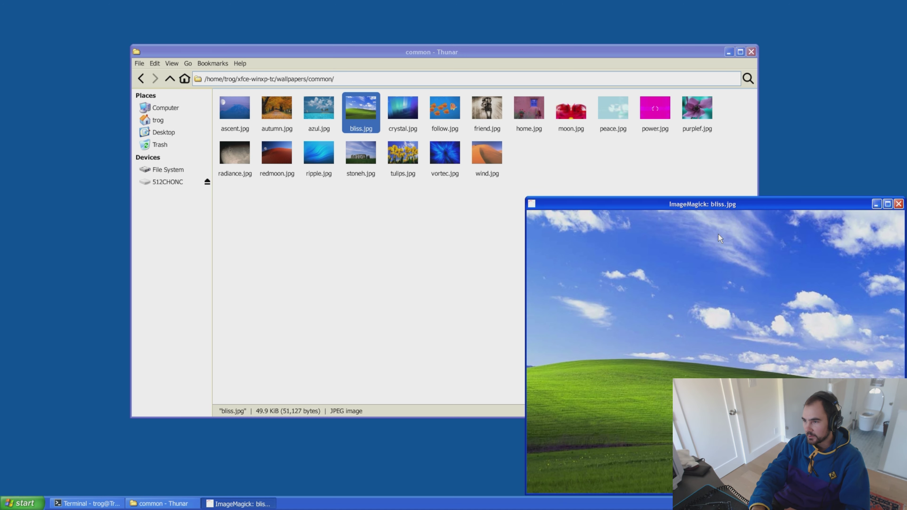
pyautogui.click(887, 204)
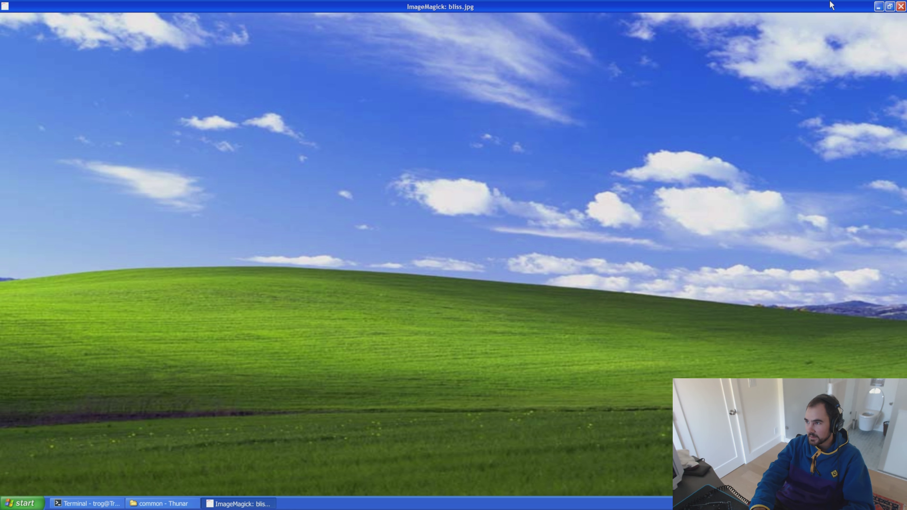
pyautogui.moveTo(827, 5); pyautogui.dragTo(831, 74)
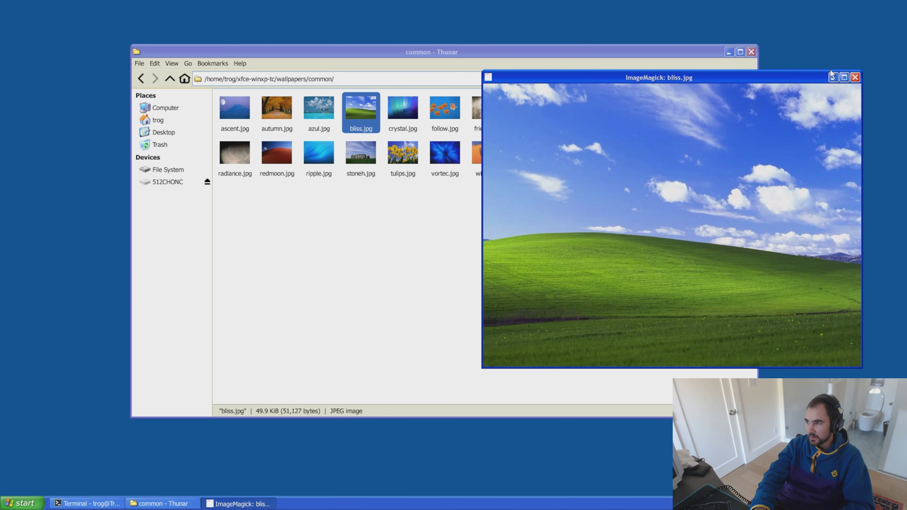
pyautogui.click(845, 78)
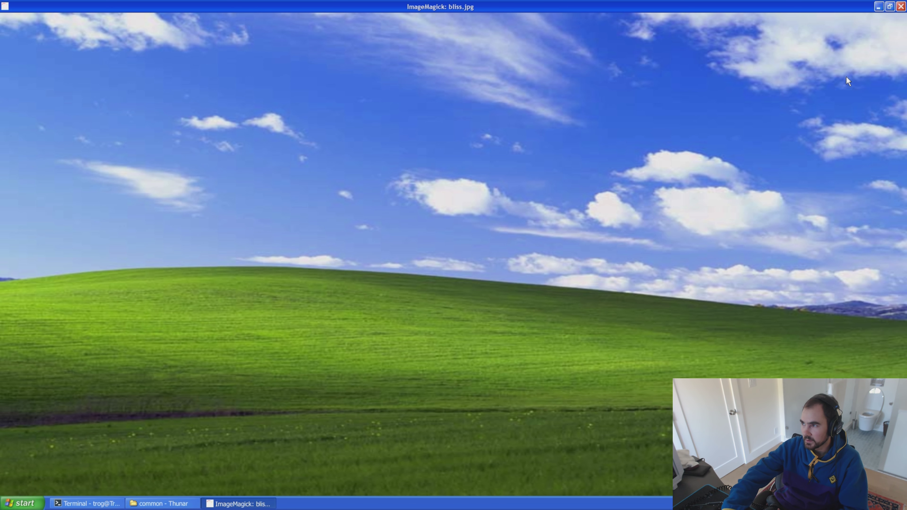
pyautogui.hotkey('shift', 'F7')
pyautogui.press('Escape')
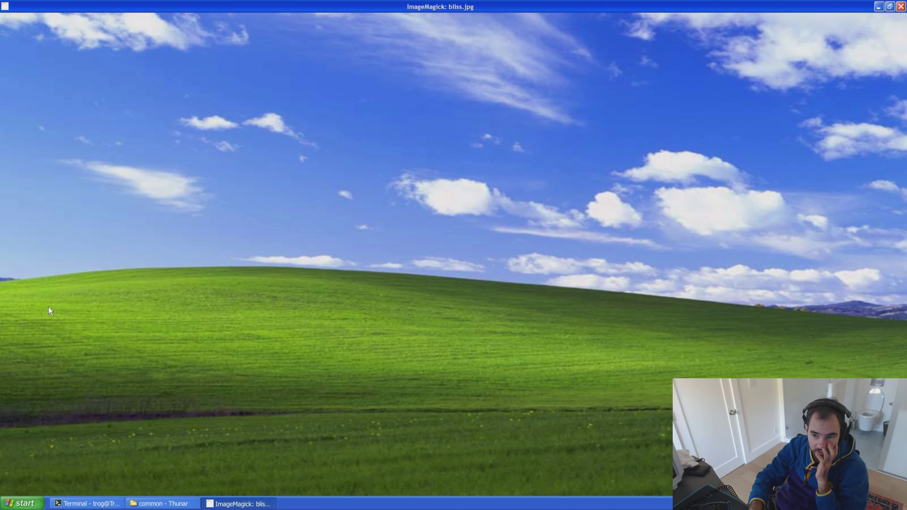
# - Move Firefox onto the screen and maximise it on the Install from compiled sources wiki page
pyautogui.click(171, 260)
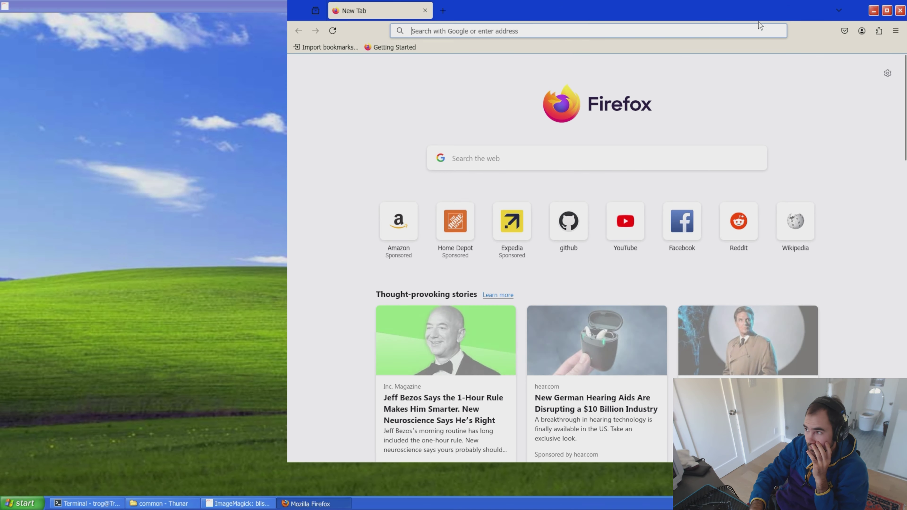
pyautogui.moveTo(790, 10); pyautogui.dragTo(693, 27)
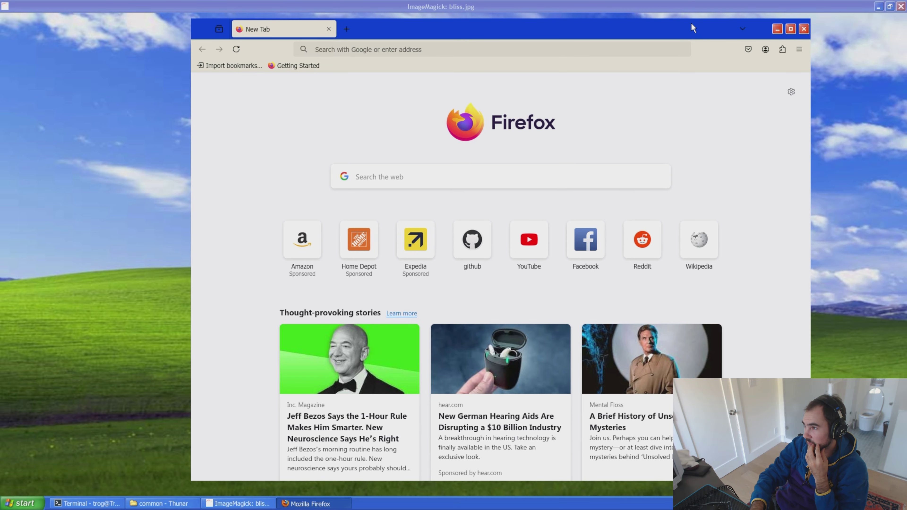
pyautogui.click(789, 30)
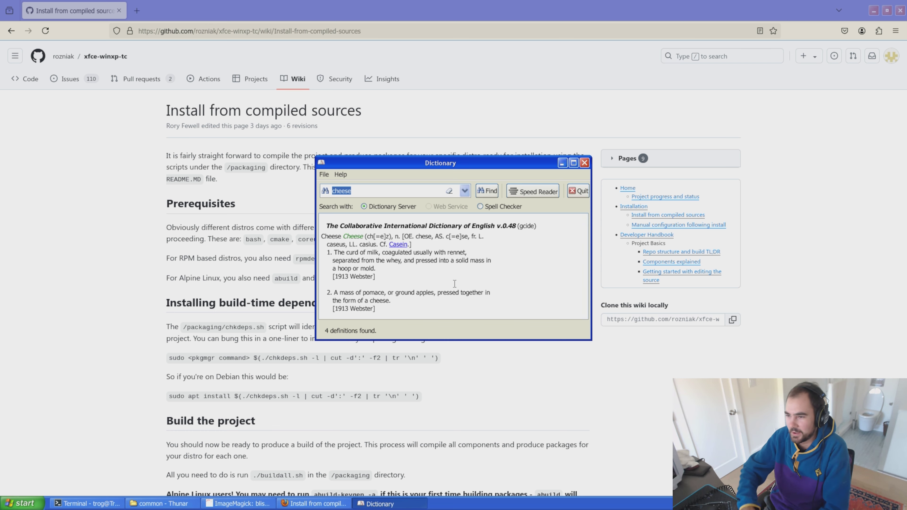
pyautogui.scroll(-5, 455, 284)
pyautogui.scroll(-8, 455, 284)
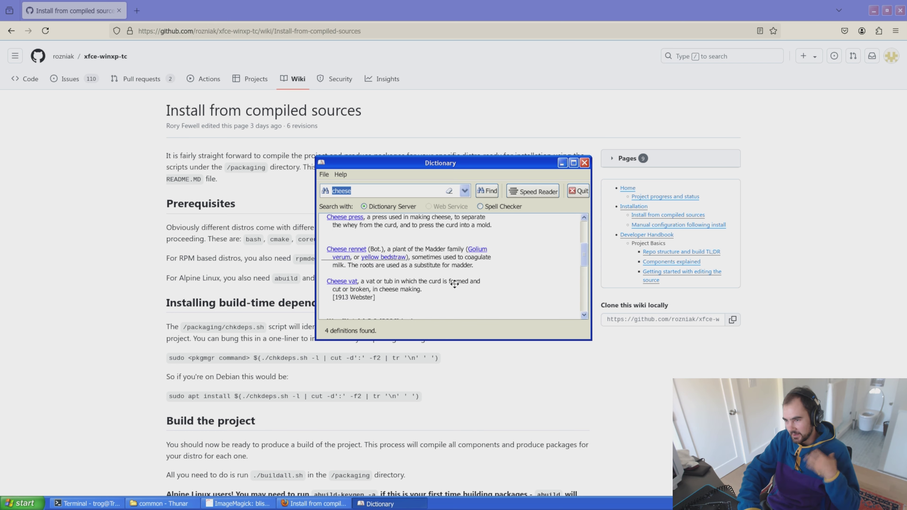
pyautogui.scroll(13, 454, 284)
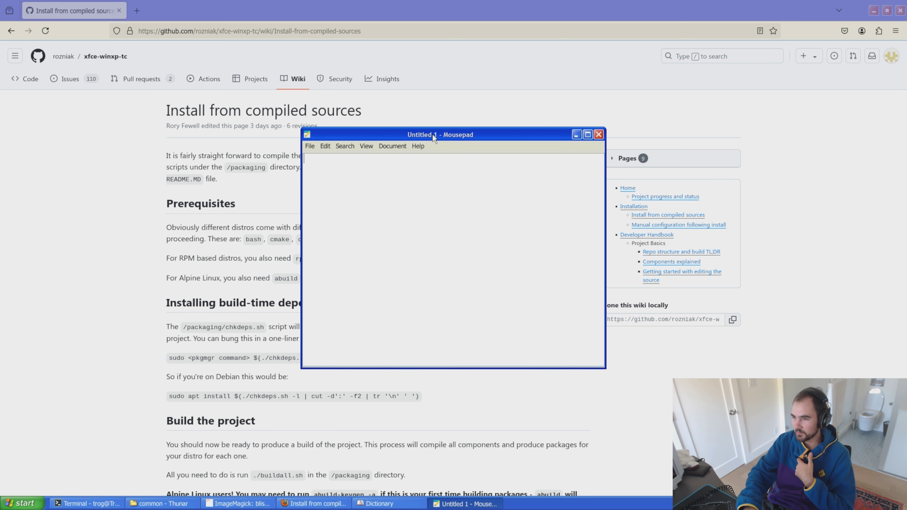
# - Reposition the Mousepad window over the page and browse the File menu
pyautogui.moveTo(432, 134); pyautogui.dragTo(444, 123)
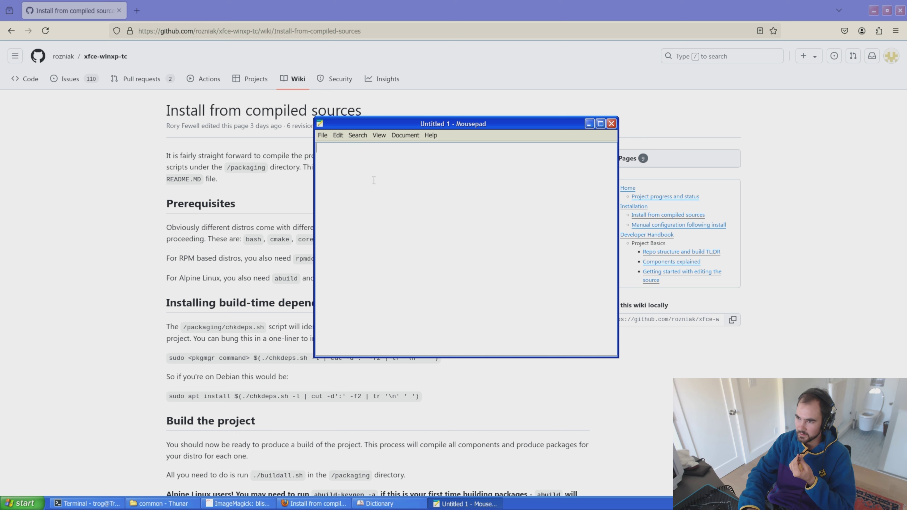
pyautogui.moveTo(430, 123); pyautogui.dragTo(450, 131)
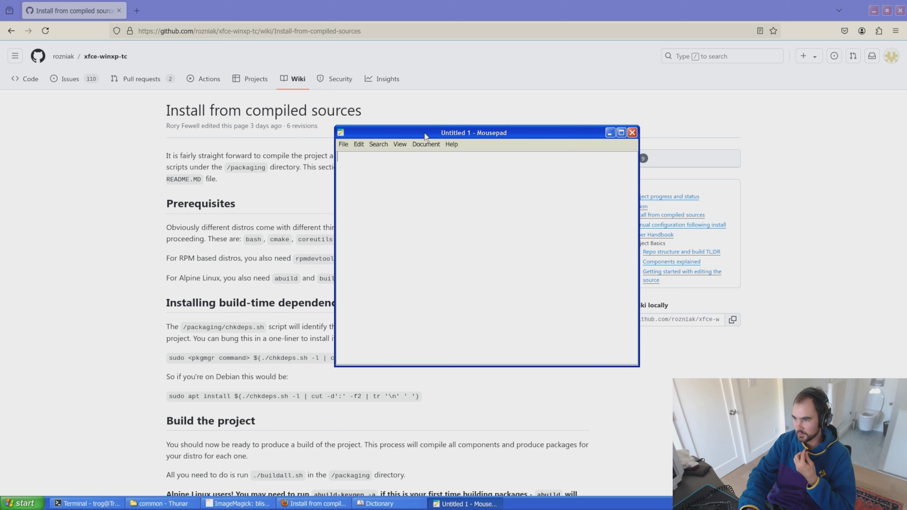
pyautogui.click(342, 143)
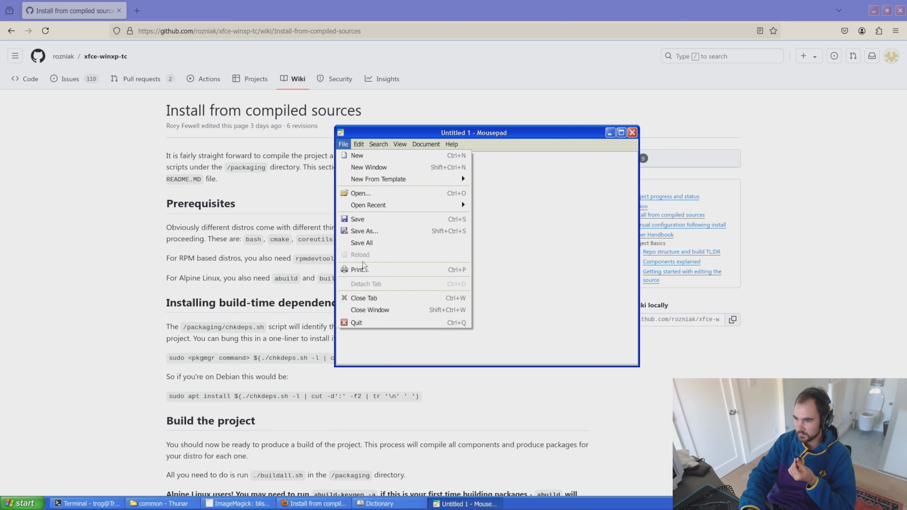
# - Turn on the Mousepad status bar, toggling the toolbar on and back off
pyautogui.moveTo(372, 175)
pyautogui.moveTo(358, 144)
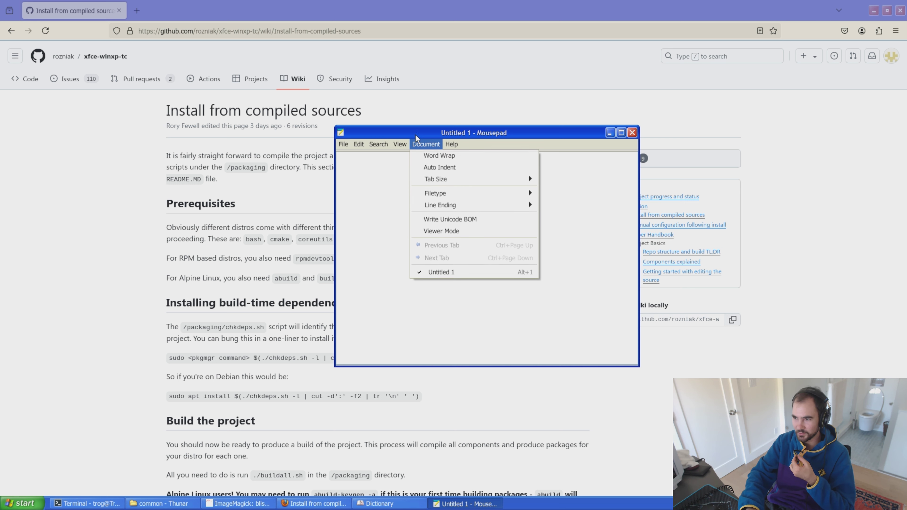
pyautogui.moveTo(401, 145)
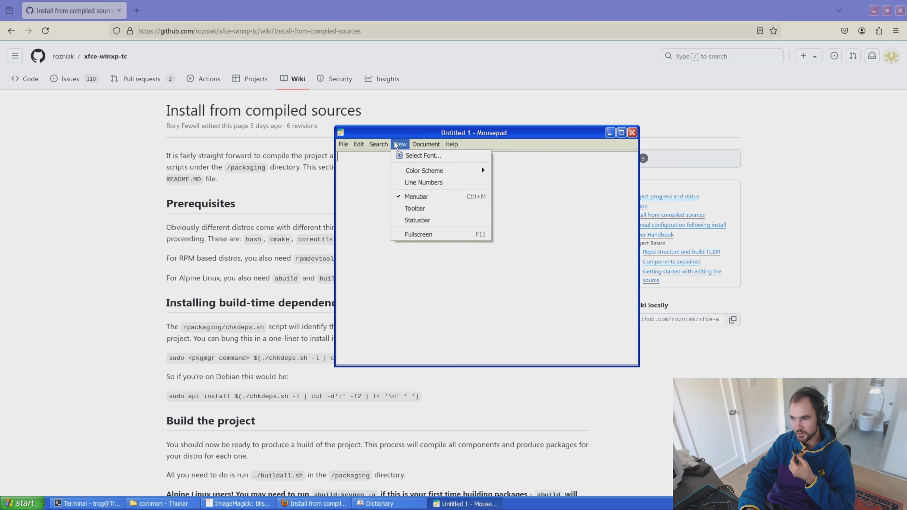
pyautogui.click(407, 206)
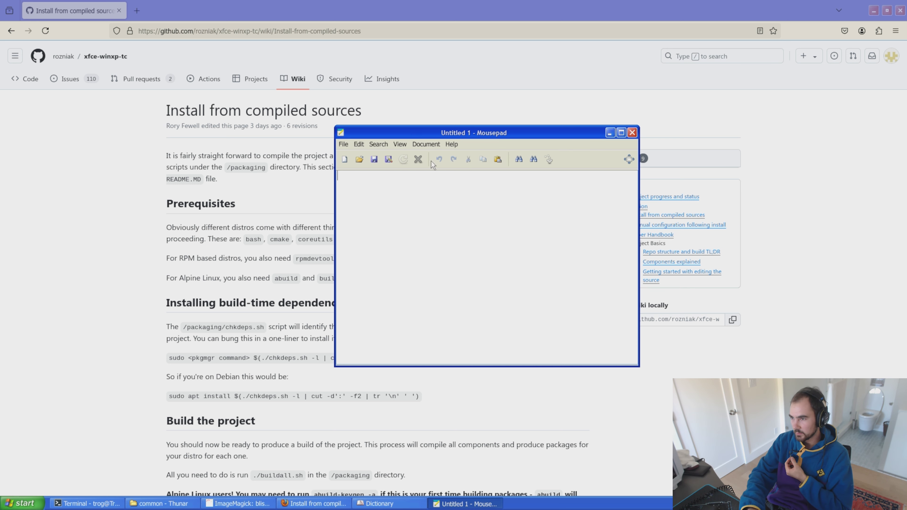
pyautogui.click(405, 141)
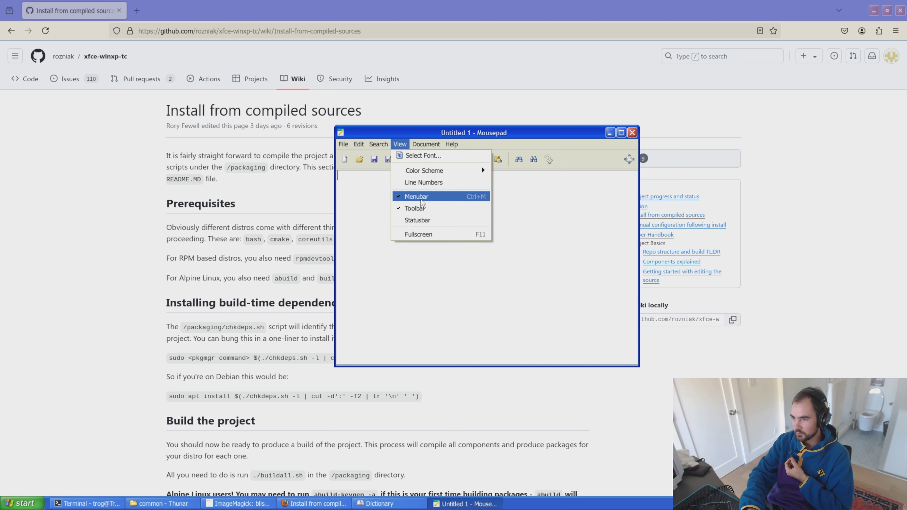
pyautogui.click(419, 217)
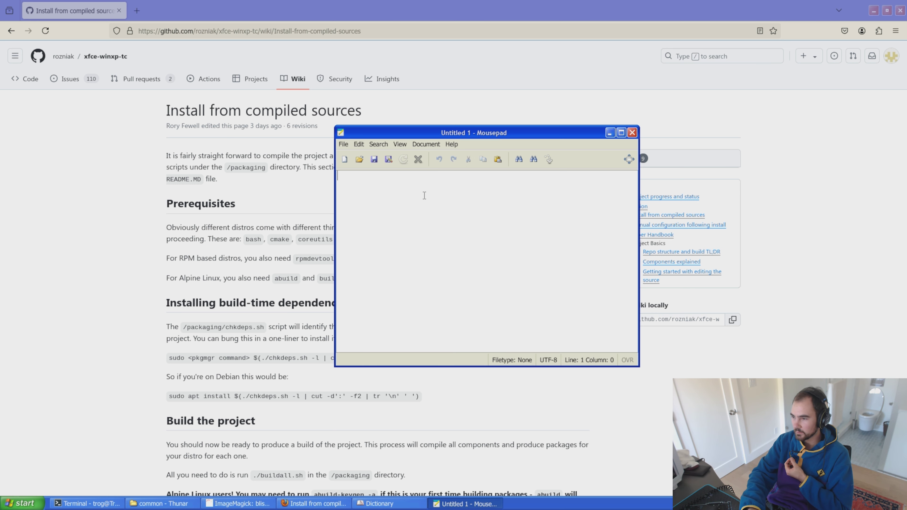
pyautogui.click(407, 144)
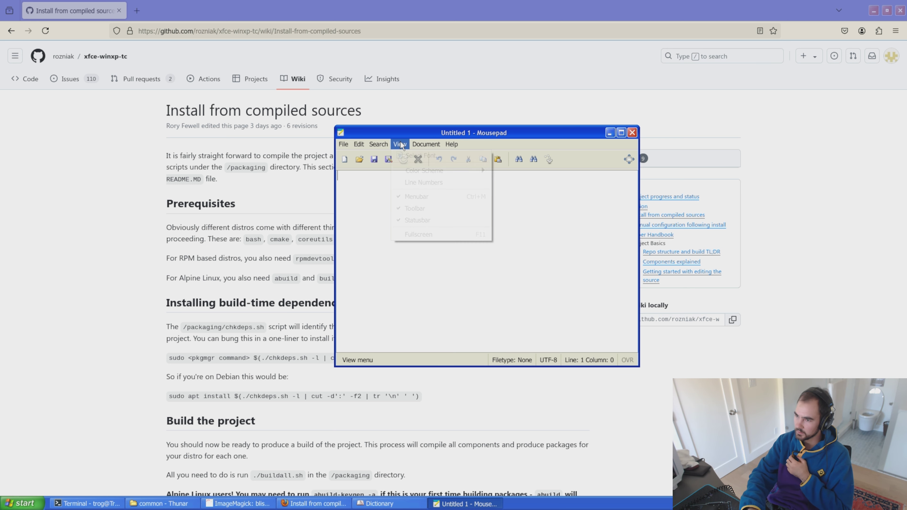
pyautogui.click(413, 205)
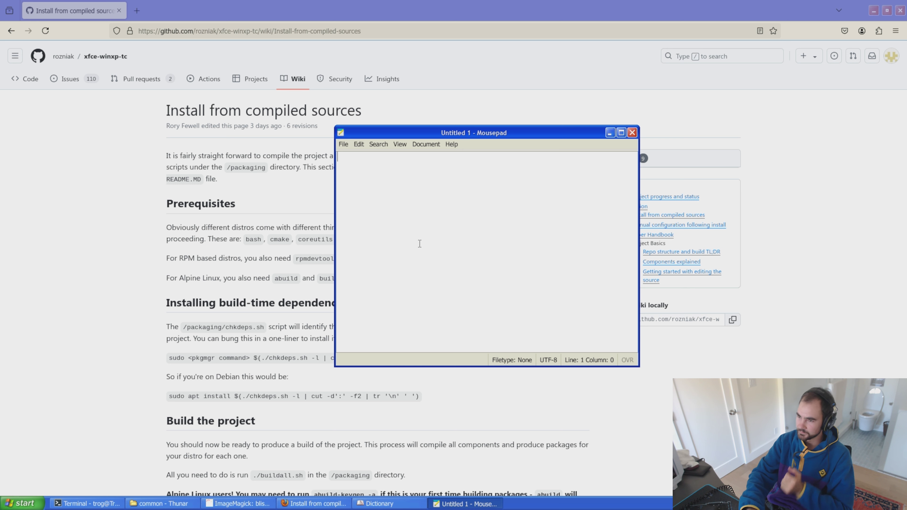
# - Enter 'this is a test to see what this will look like to' in Untitled 1, dismissing Print Settings and erasing 'goobers'
pyautogui.write('this is a test to see what this will look like to goober')
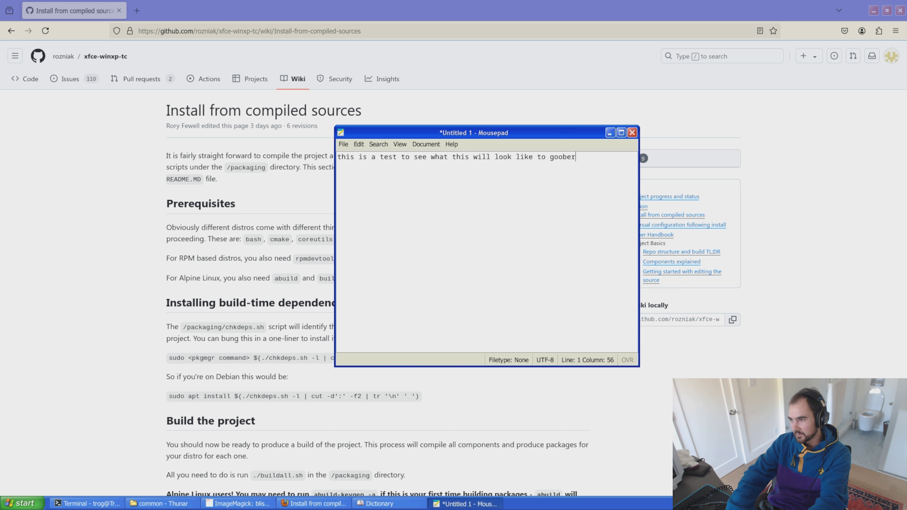
pyautogui.write('s')
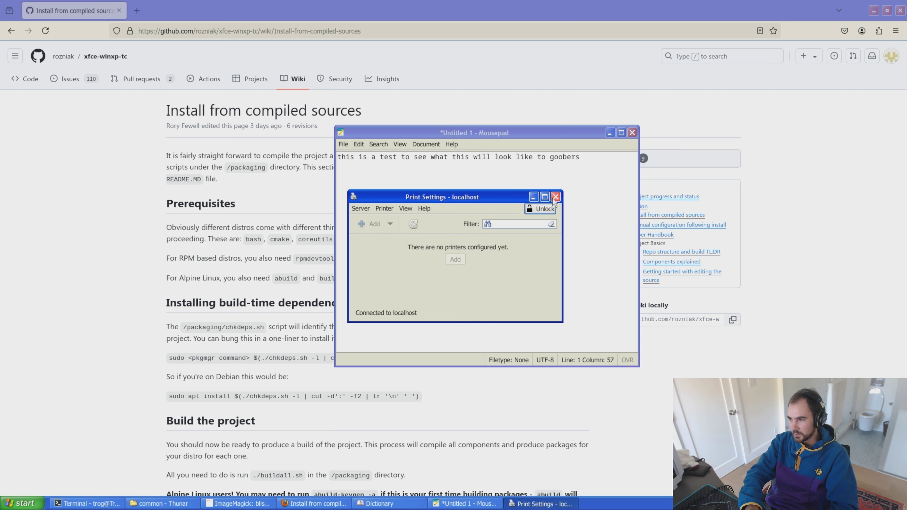
pyautogui.hotkey('alt', 'F4')
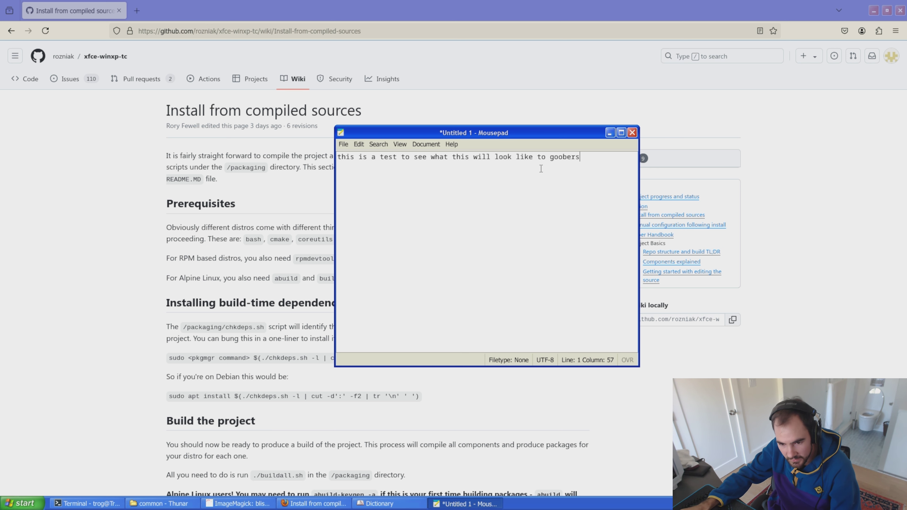
pyautogui.press('BackSpace')
pyautogui.press('BackSpace')
pyautogui.press('BackSpace')
pyautogui.press('BackSpace')
pyautogui.press('BackSpace')
pyautogui.press('BackSpace')
pyautogui.press('BackSpace')
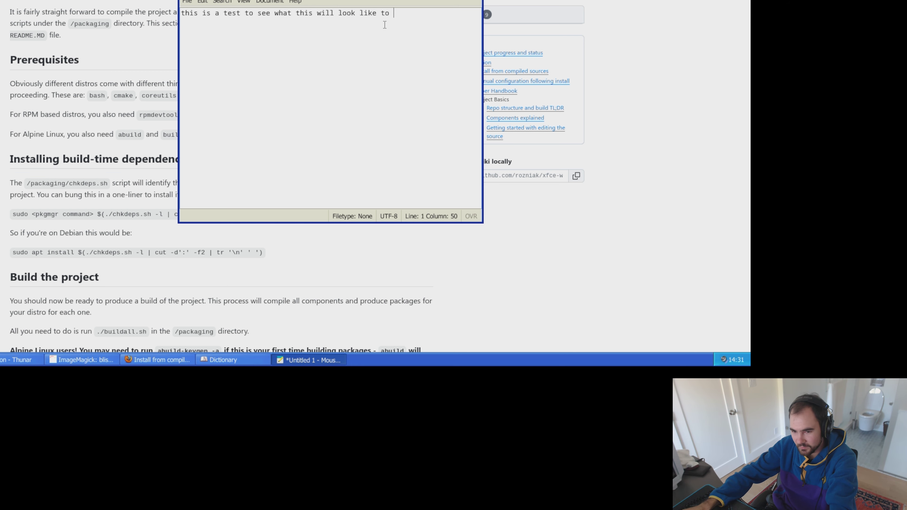
# - Adjust the system volume with the taskbar tray's volume slider
pyautogui.click(724, 358)
pyautogui.moveTo(739, 296); pyautogui.dragTo(738, 302)
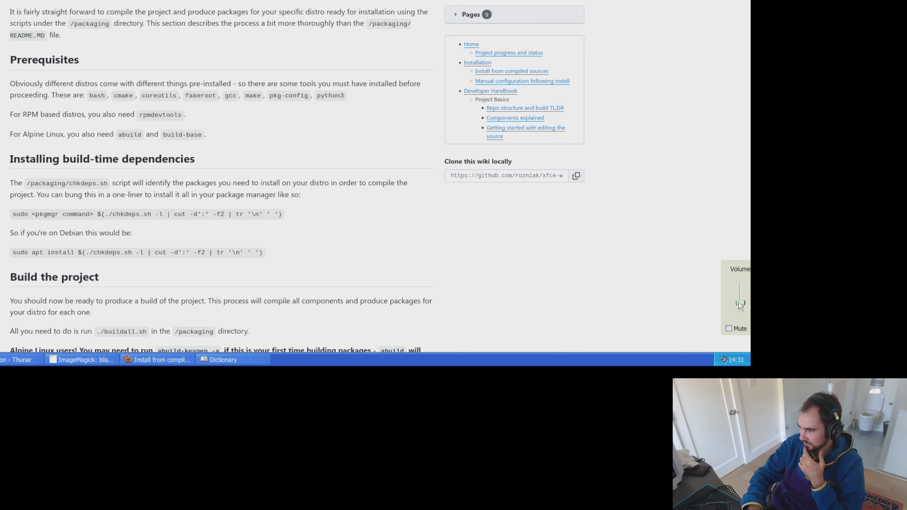